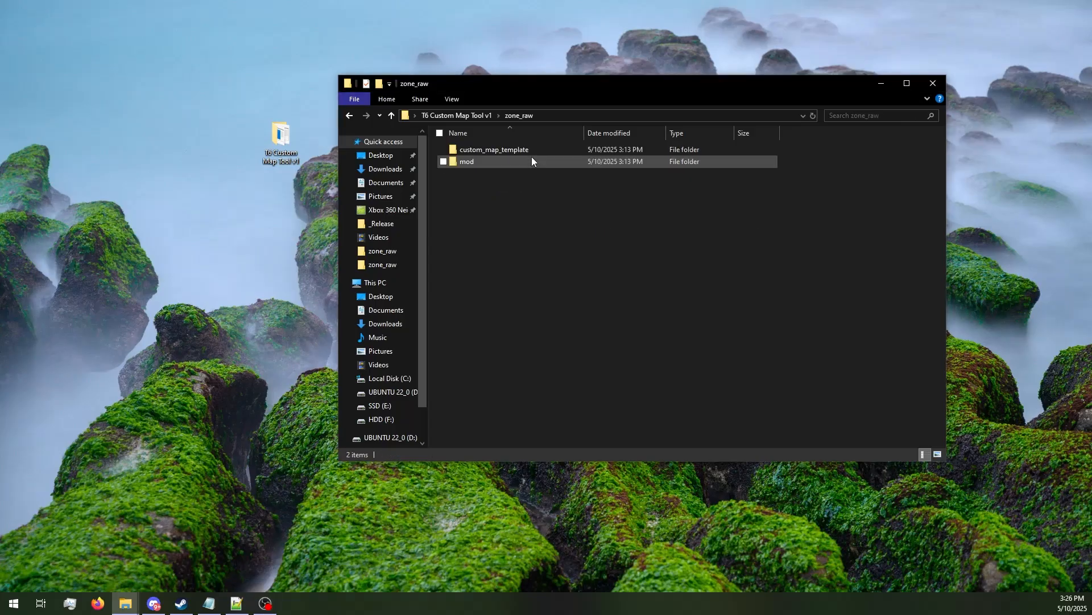
Open the custom_map_template folder inside zone_raw and look over its template folders and files.
double_click(540, 146)
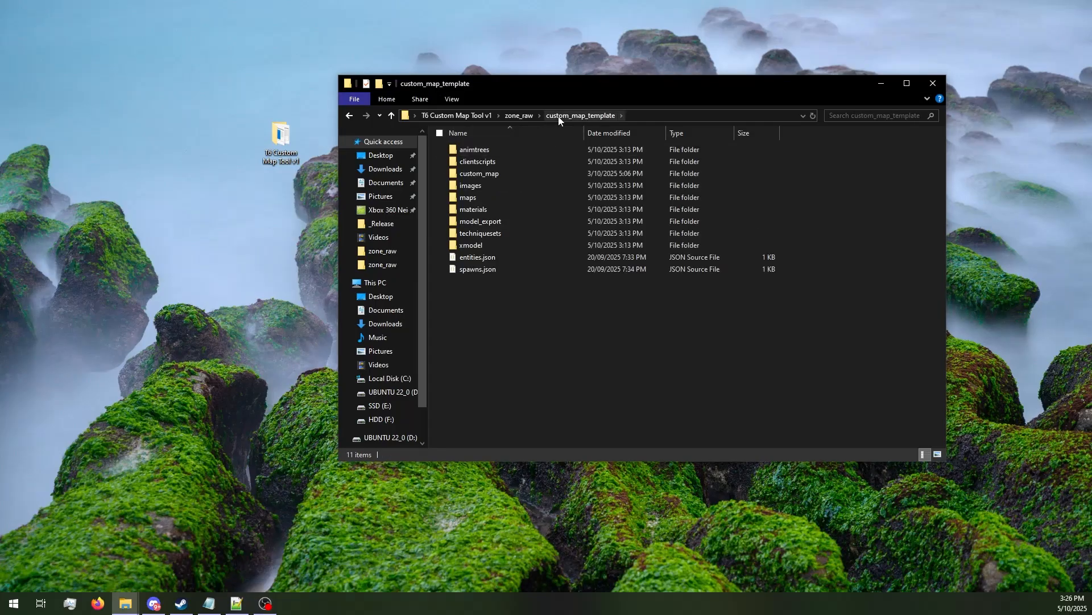
left_click_drag(802, 294, 435, 146)
left_click(437, 142)
left_click_drag(781, 275, 433, 143)
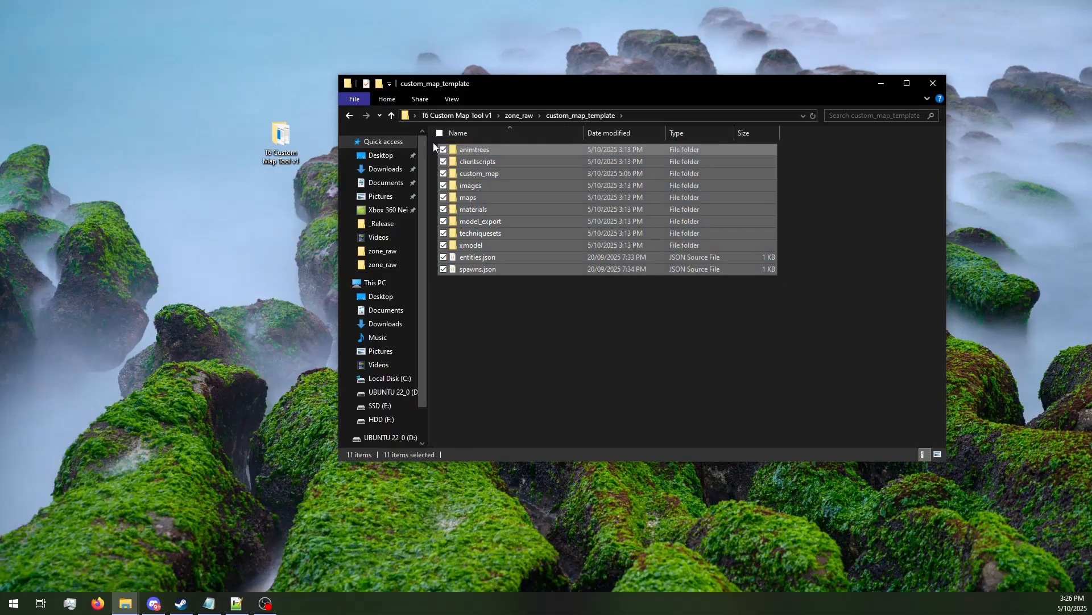
left_click(433, 145)
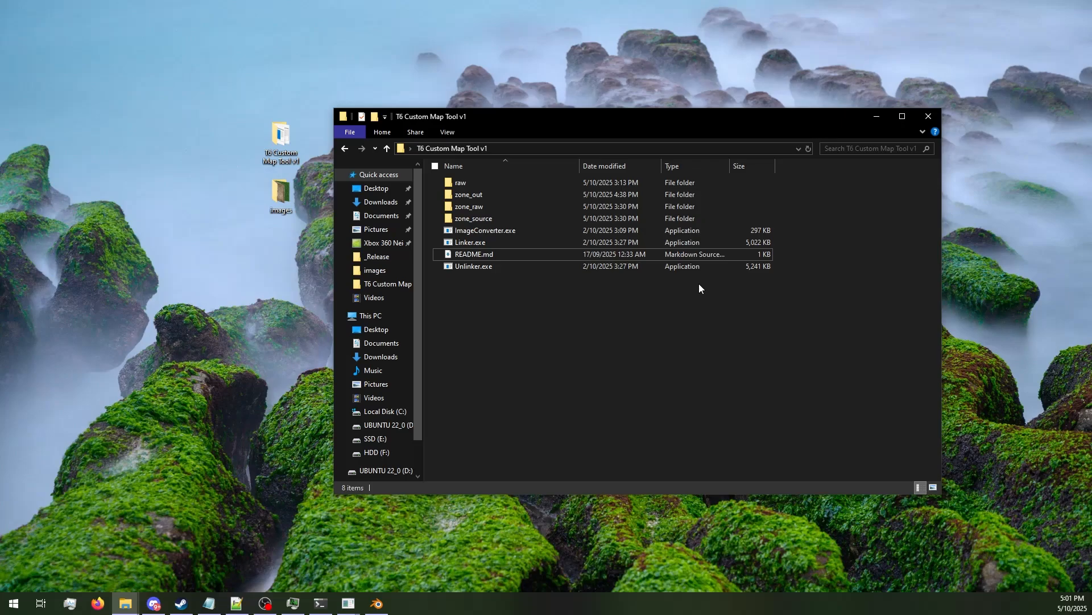
left_click(524, 254)
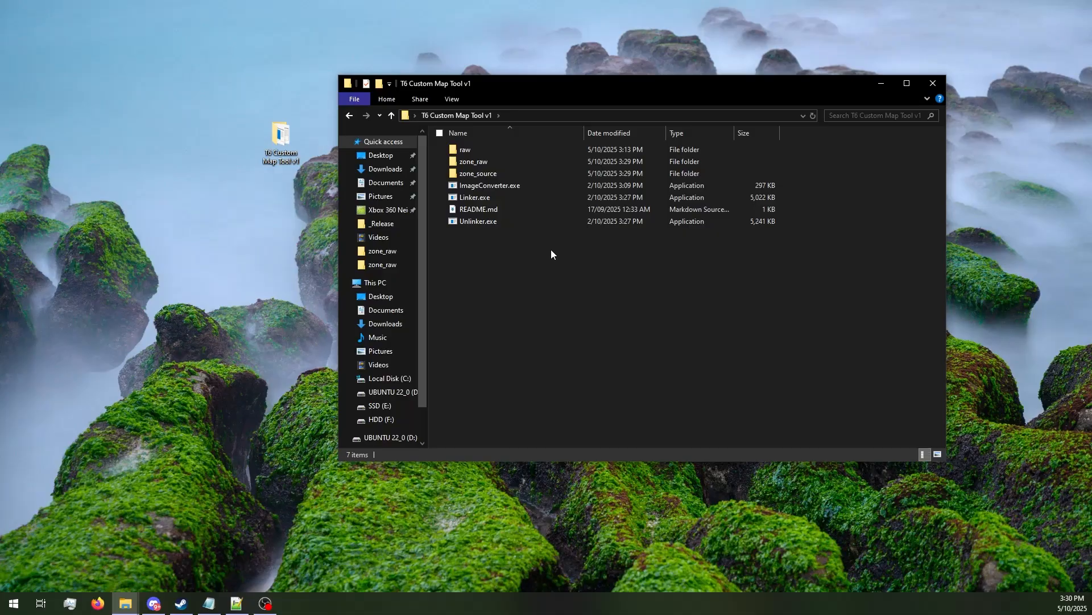
In the zone_source folder, rename custom_map_template.zone to test.zone.
double_click(525, 176)
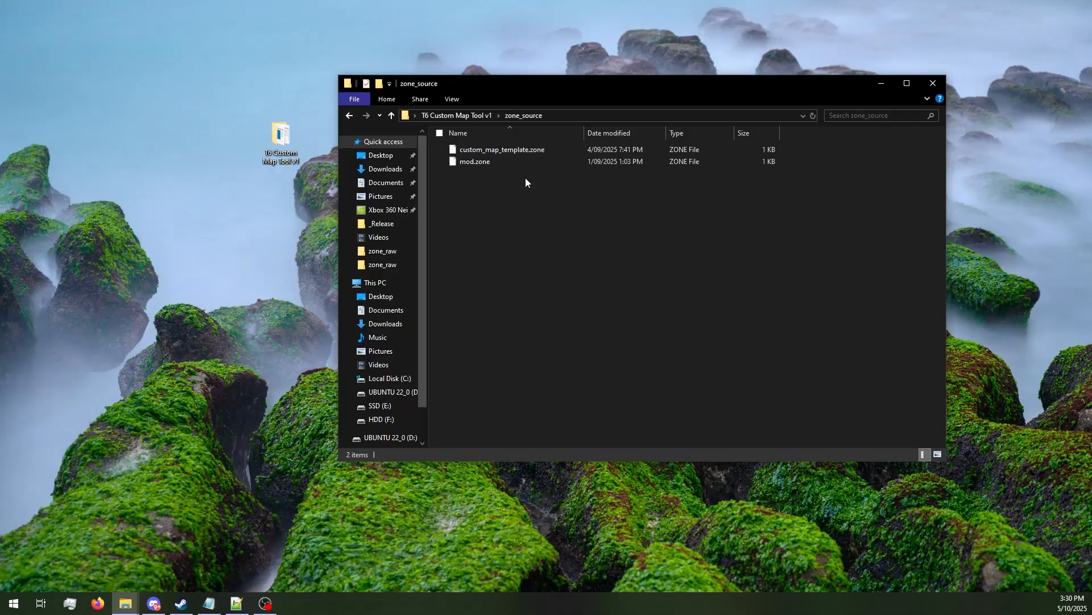
right_click(508, 149)
left_click(540, 385)
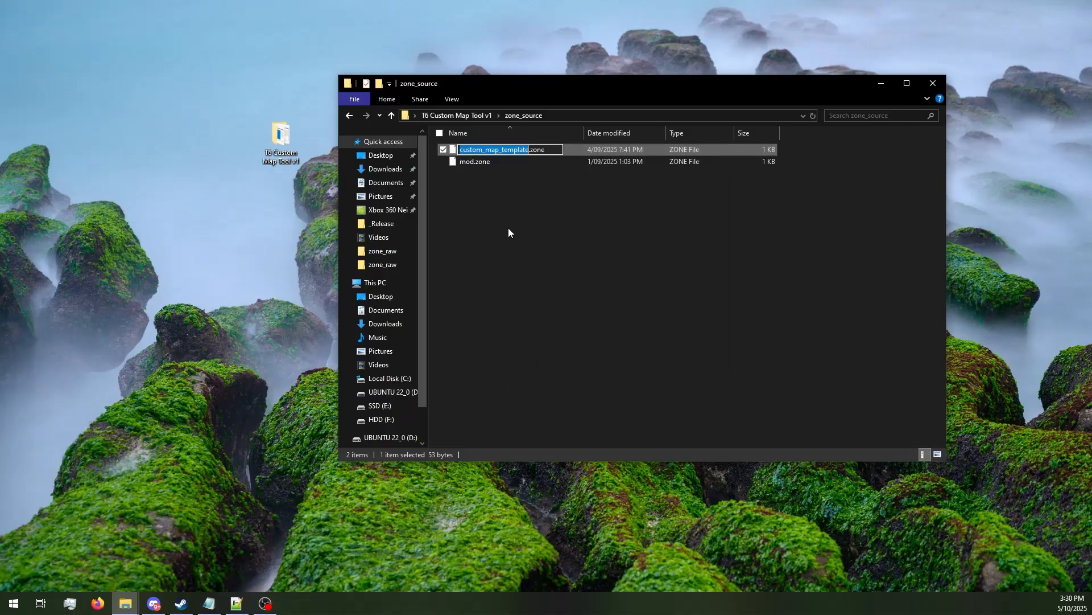
type("test")
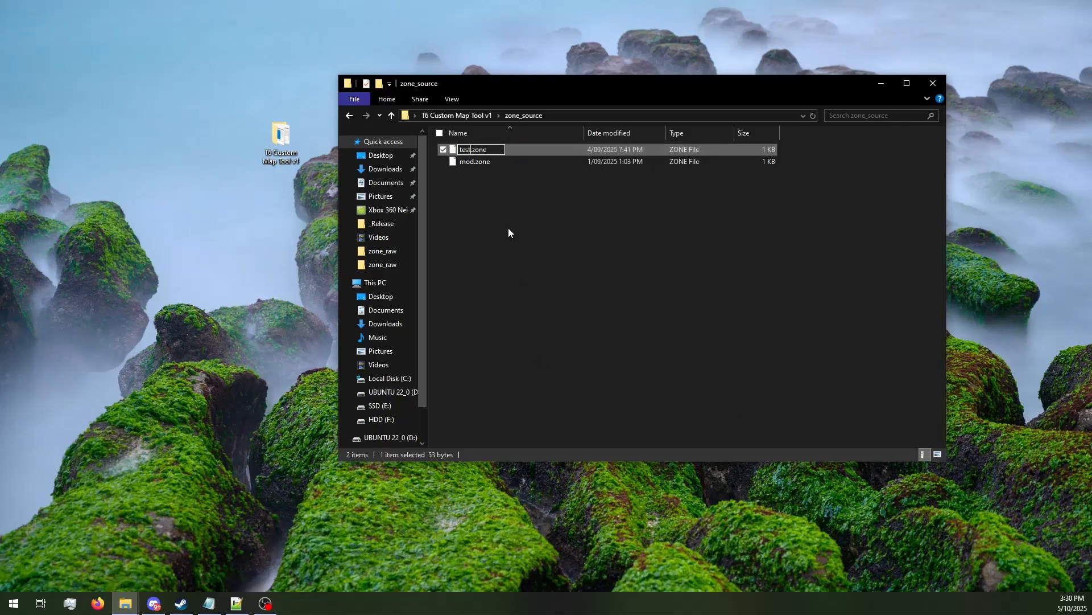
key("Return")
In the tool's zone_raw folder, rename the custom_map_template folder to test.
left_click(483, 116)
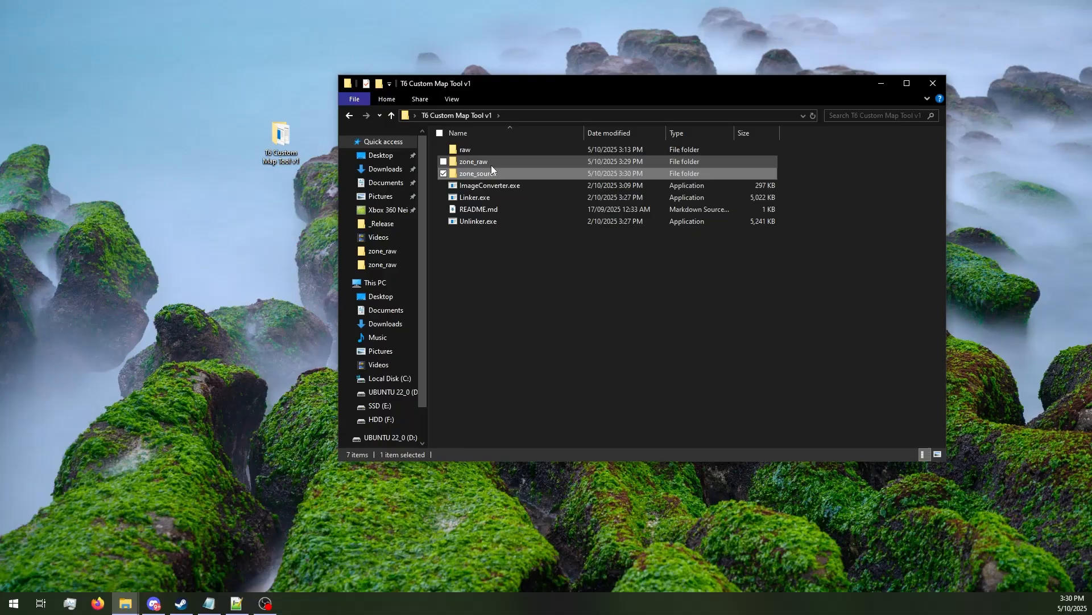
double_click(490, 163)
left_click(490, 151)
right_click(491, 152)
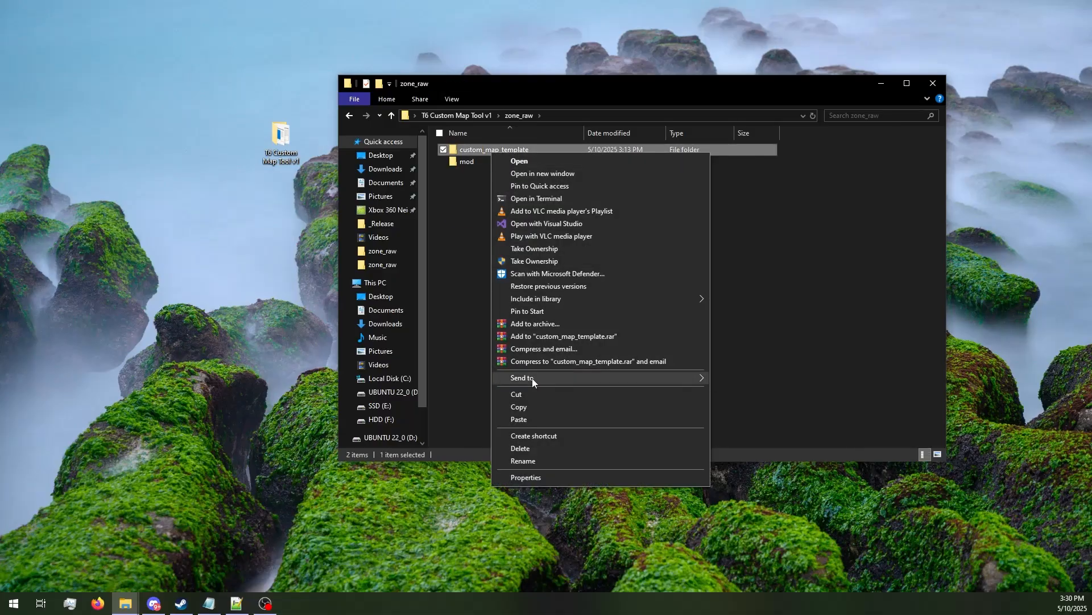
left_click(525, 457)
type("test")
key("Return")
key("Return")
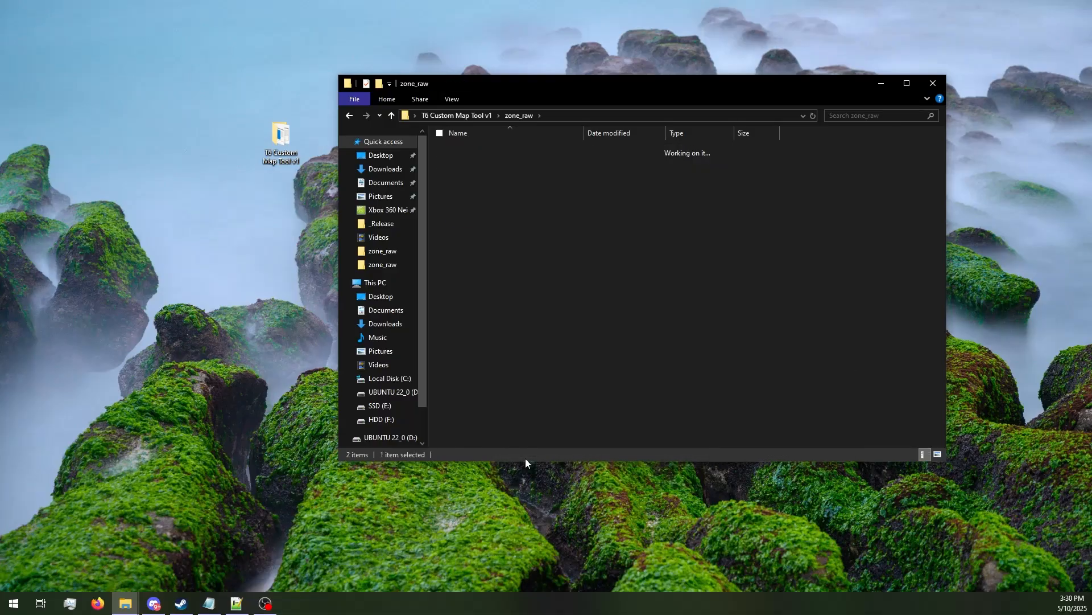
In the test folder's clientscripts\mp subfolder, rename custom_map_template.csc to test.csc.
double_click(504, 162)
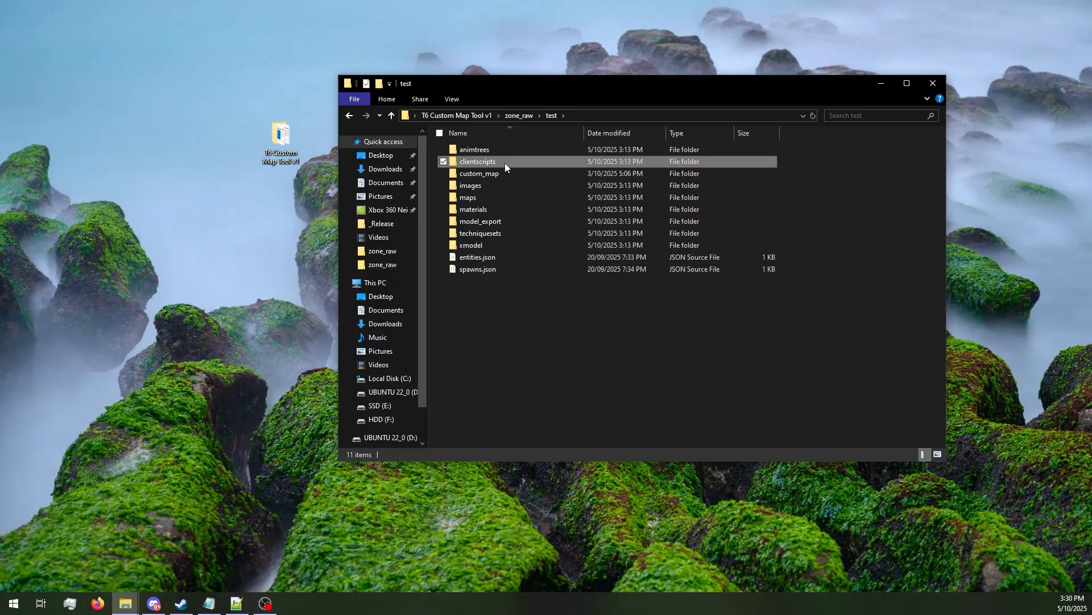
double_click(496, 150)
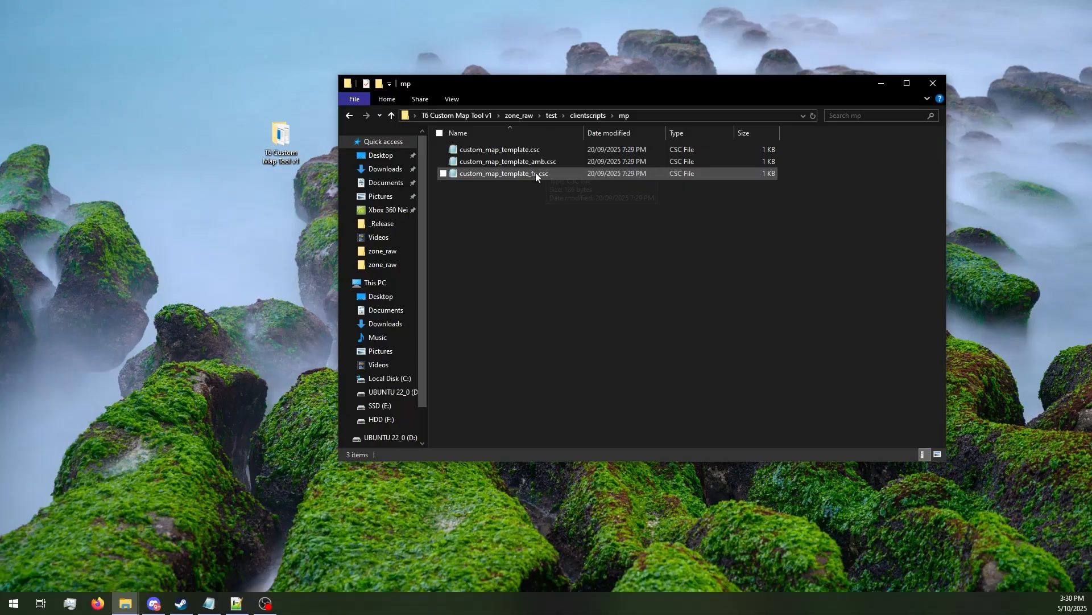
right_click(536, 151)
left_click(587, 413)
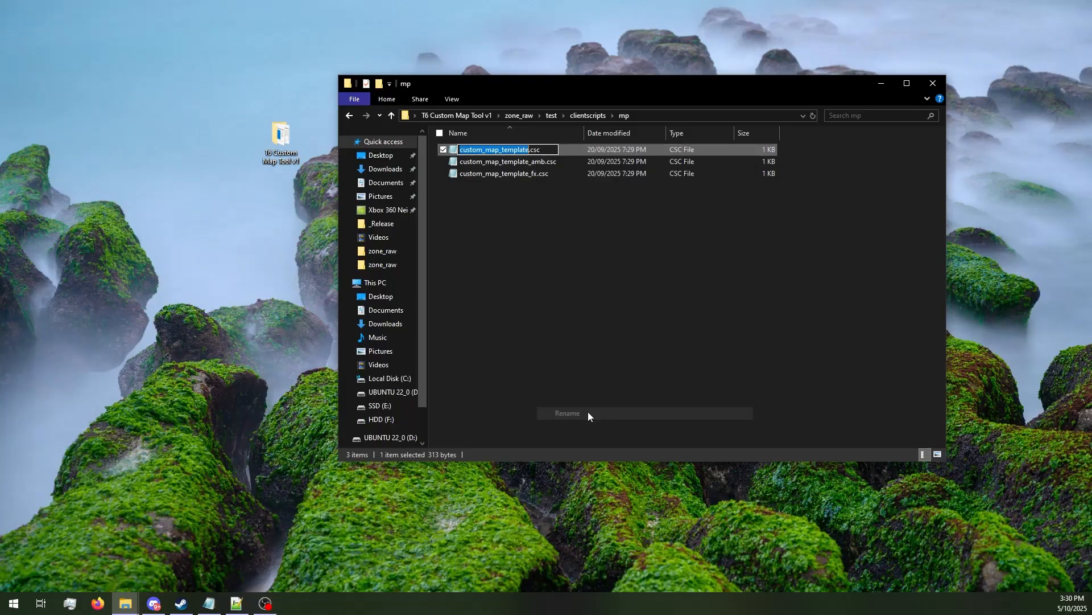
type("test'")
key("Return")
right_click(500, 175)
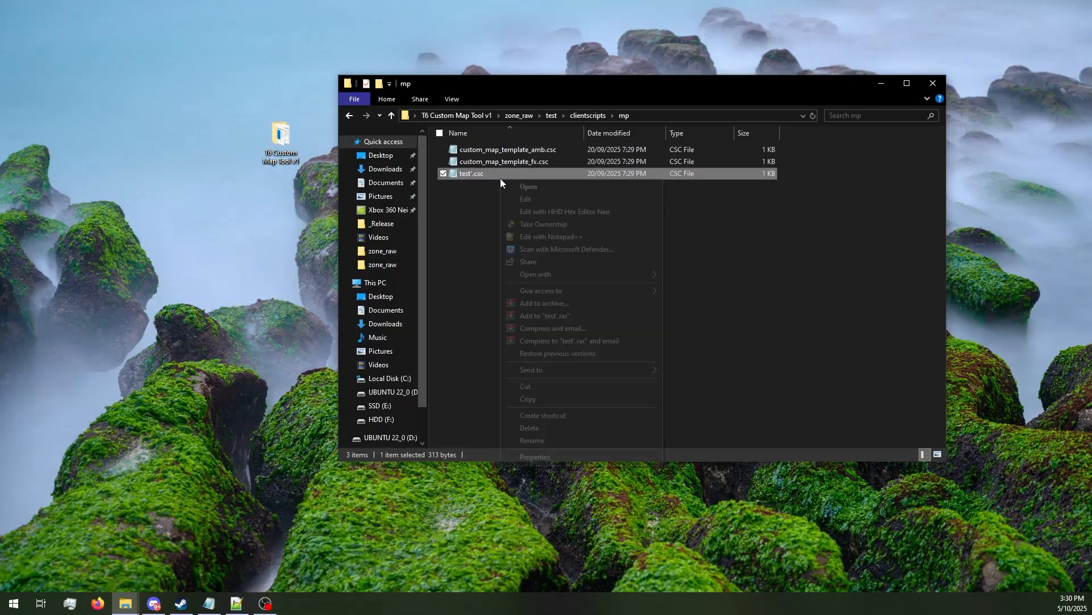
left_click(545, 439)
type("test.csc")
key("Return")
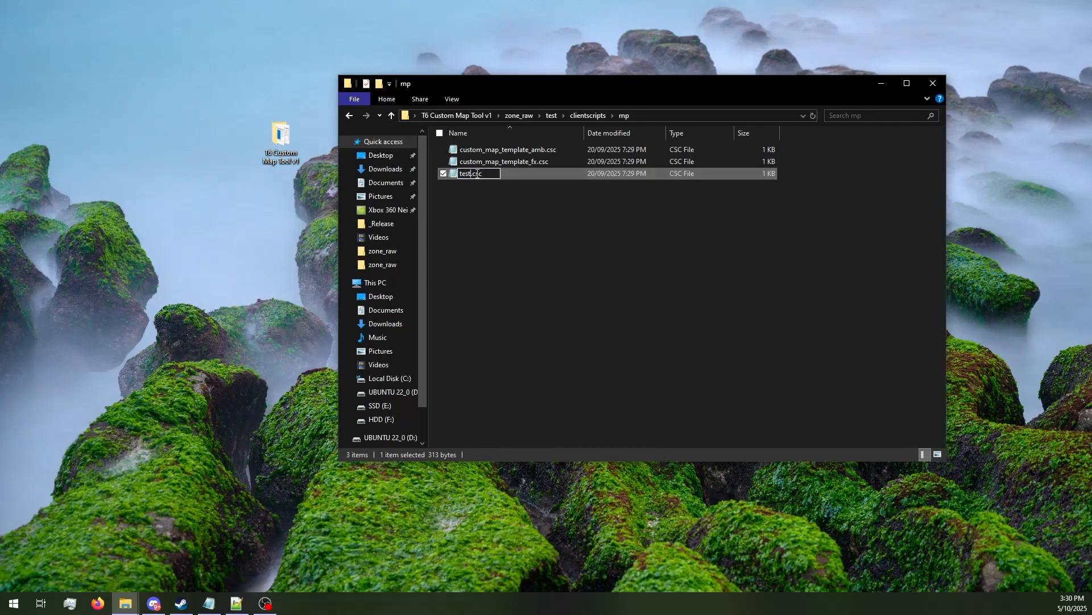
Rename the client script custom_map_template_amb.csc to test_amb.csc.
right_click(505, 149)
left_click(534, 414)
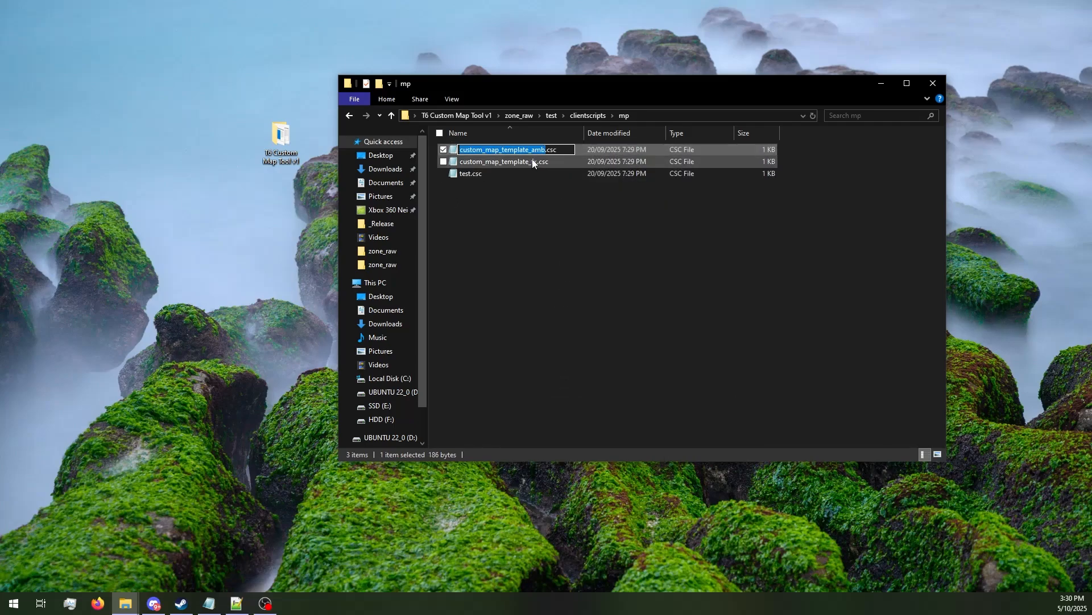
left_click_drag(530, 149, 404, 155)
type("test")
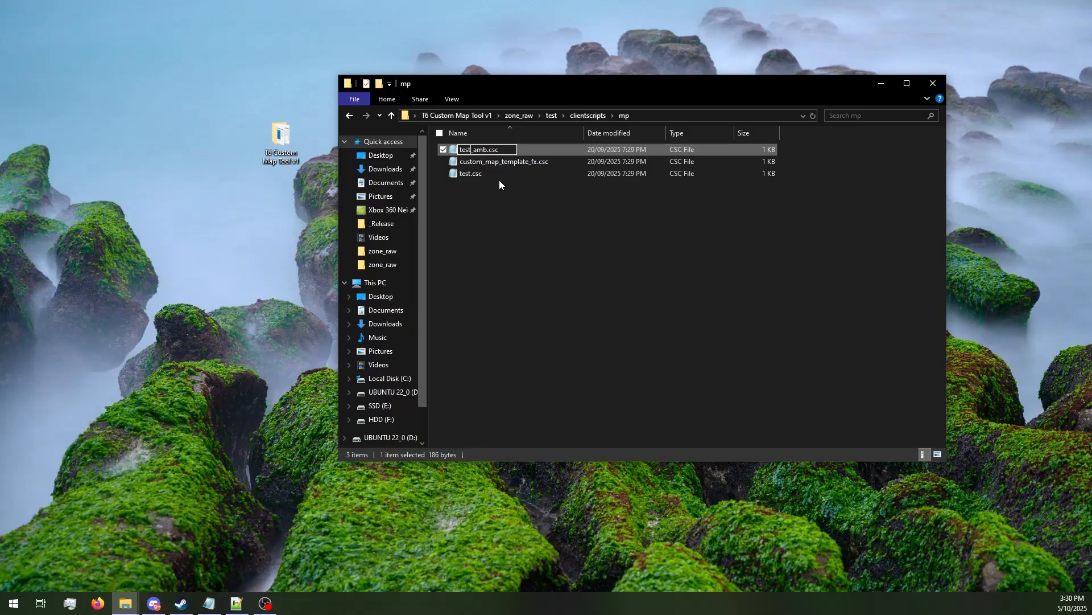
key("Return")
Rename the client script custom_map_template_fx.csc to test_fx.csc.
right_click(514, 148)
left_click(545, 410)
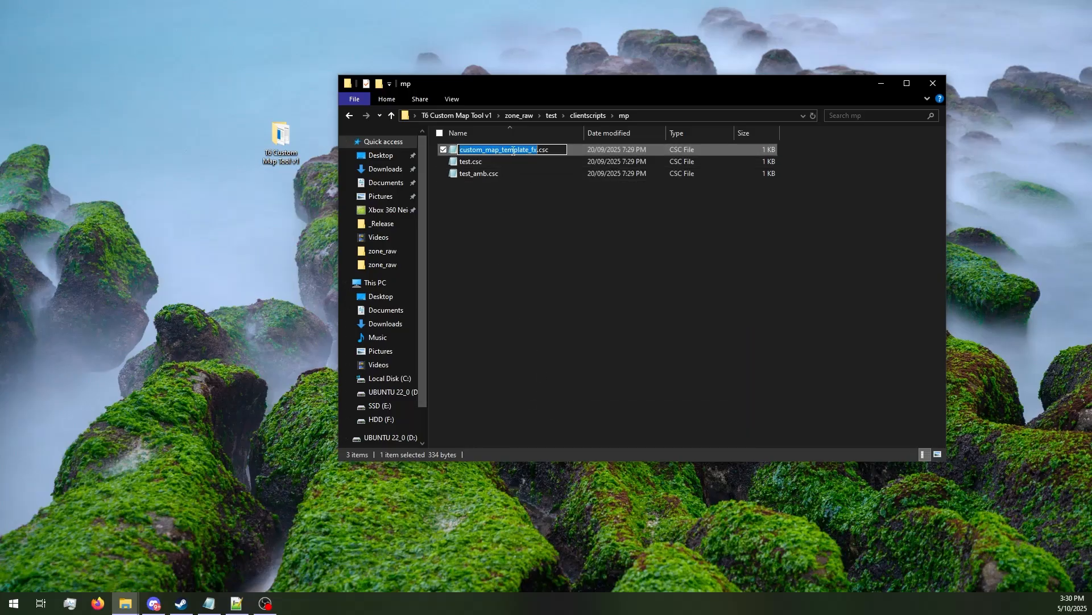
left_click_drag(530, 149, 415, 149)
type("test")
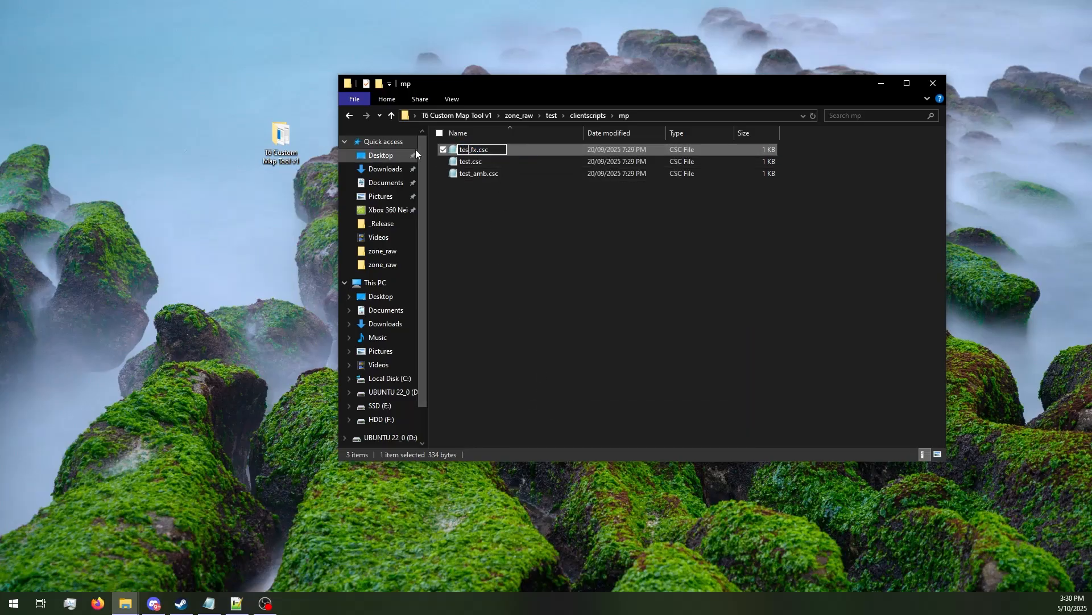
key("Return")
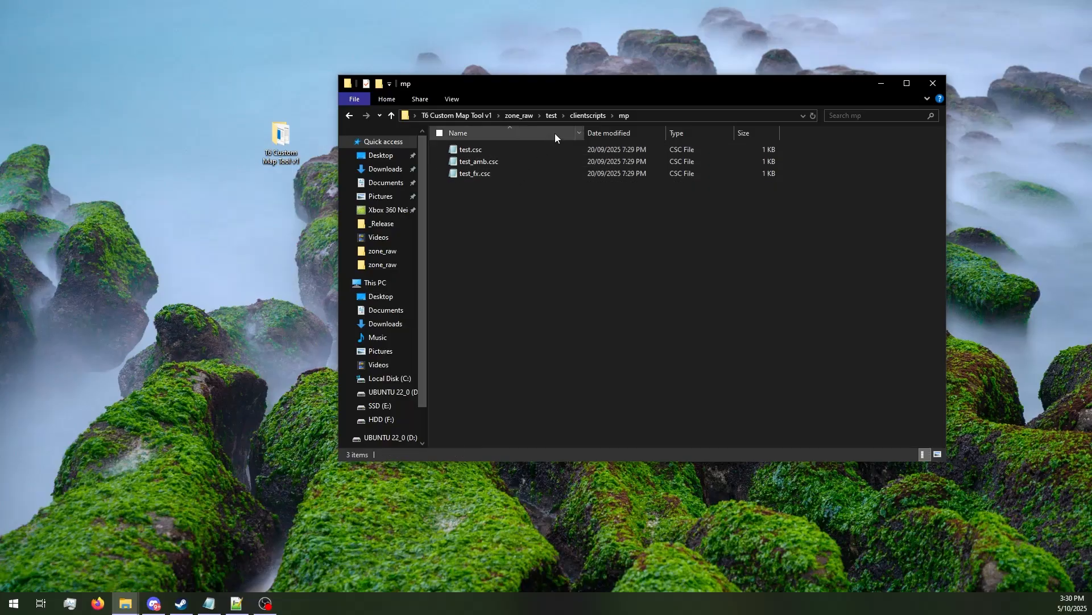
In the test folder's maps\mp subfolder, rename custom_map_template.gsc to test.gsc.
left_click(552, 116)
double_click(482, 198)
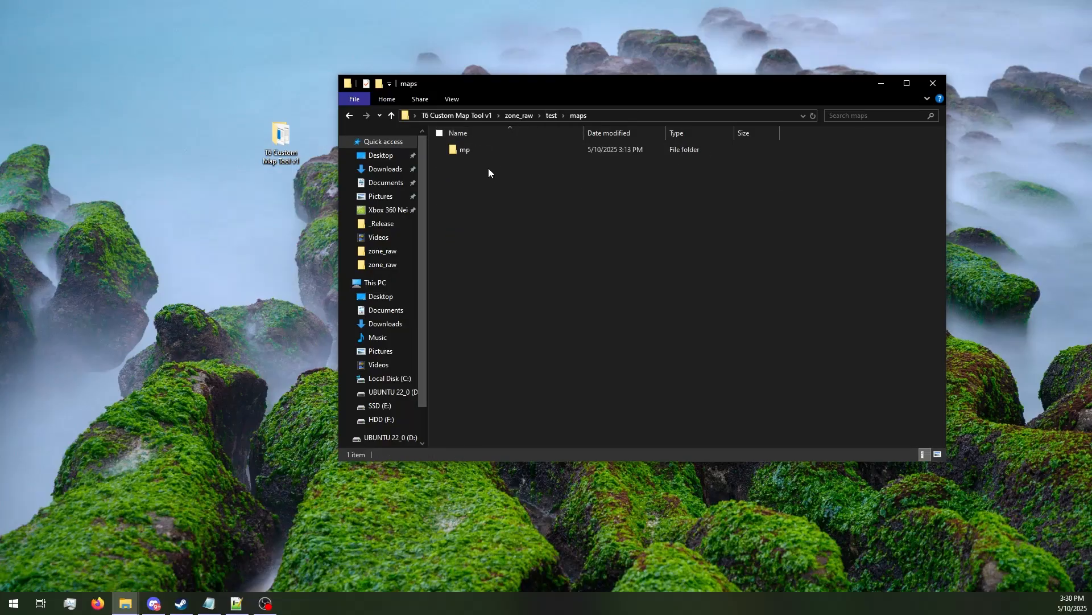
double_click(494, 149)
left_click(532, 150)
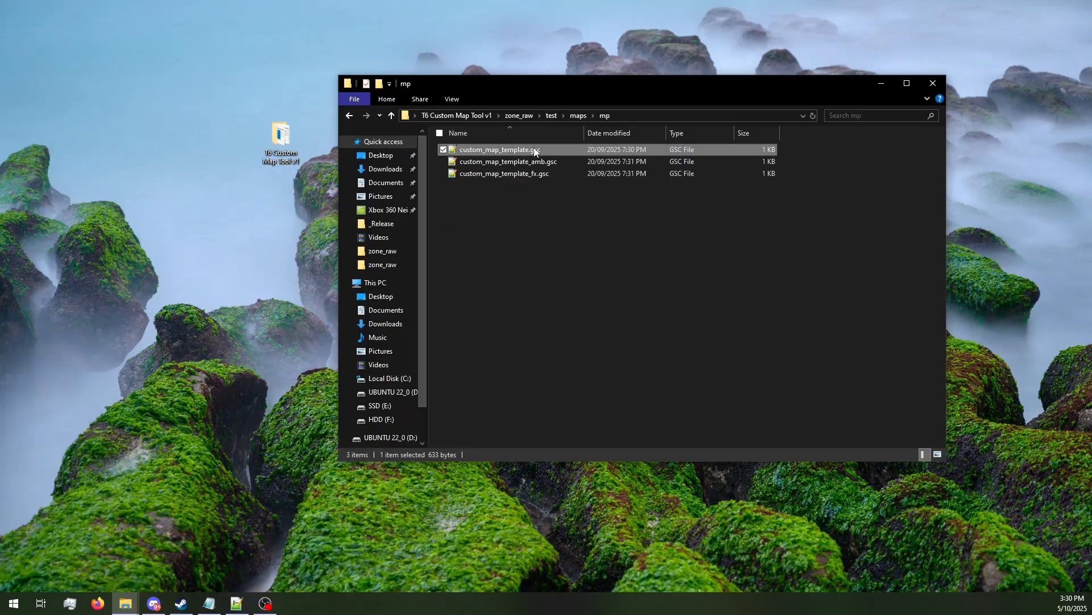
right_click(532, 150)
left_click(577, 393)
type("ty")
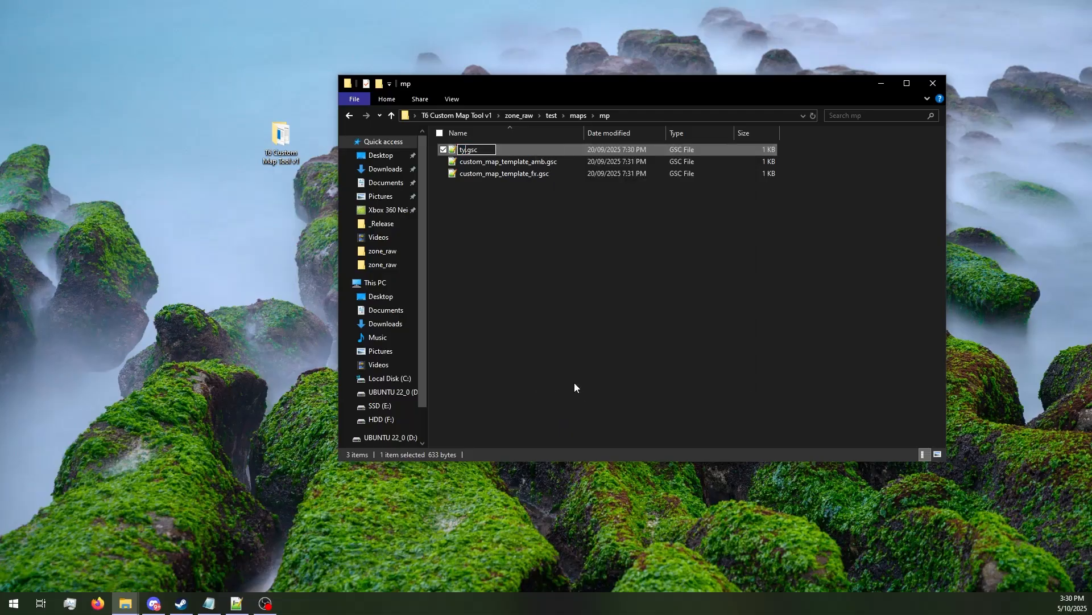
key("BackSpace")
type("est")
key("Return")
Rename the map script custom_map_template_amb.gsc to test_amb.gsc.
right_click(513, 153)
left_click(557, 398)
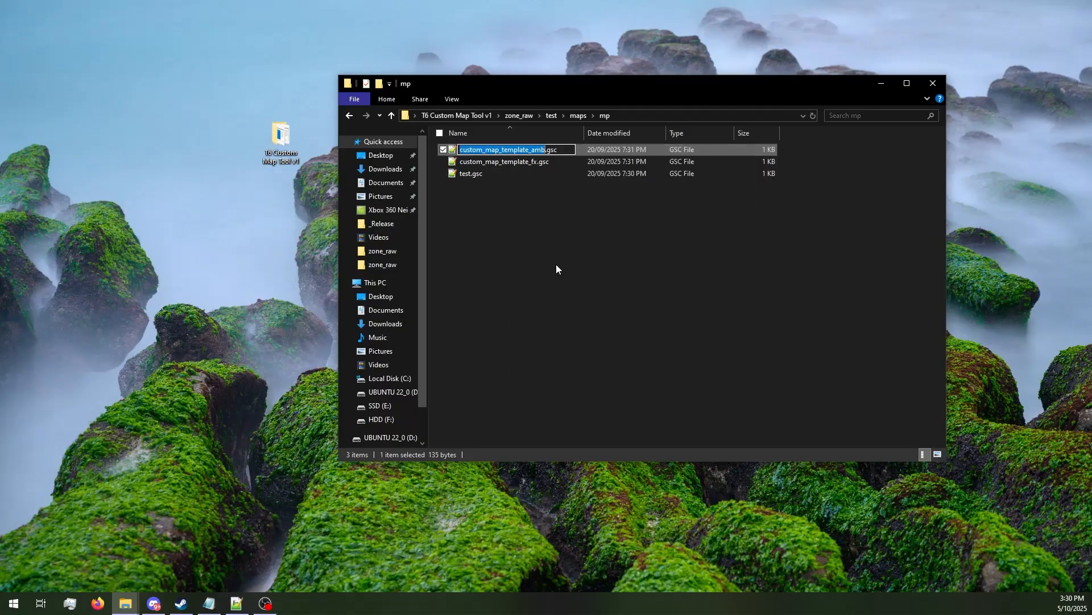
type("test_amb")
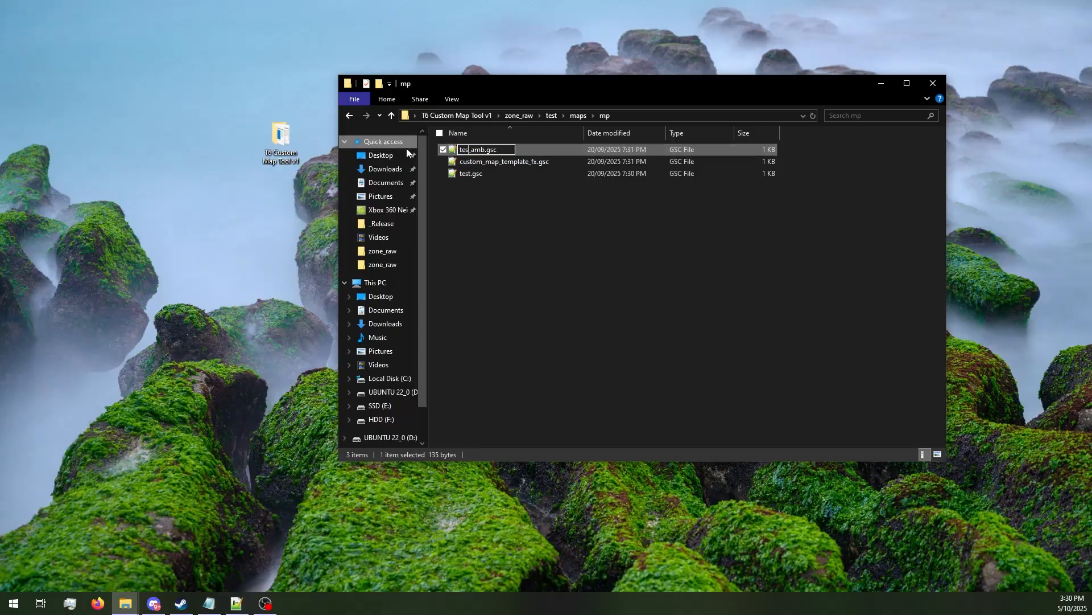
left_click(477, 164)
Rename the map script custom_map_template_fx.gsc to test_fx.gsc.
right_click(506, 149)
left_click(542, 398)
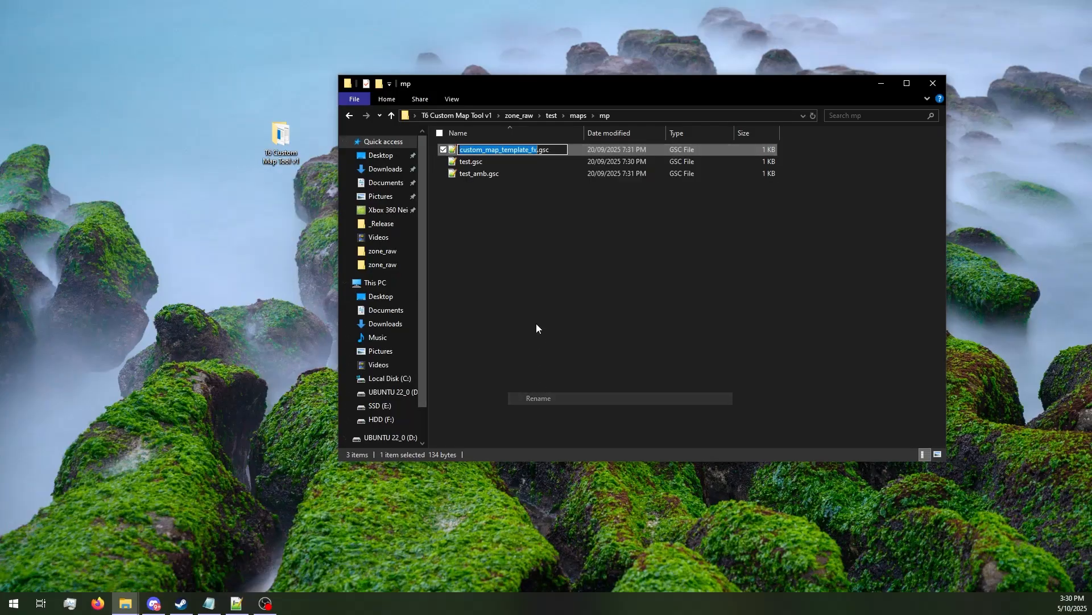
left_click_drag(529, 150, 431, 144)
type("test")
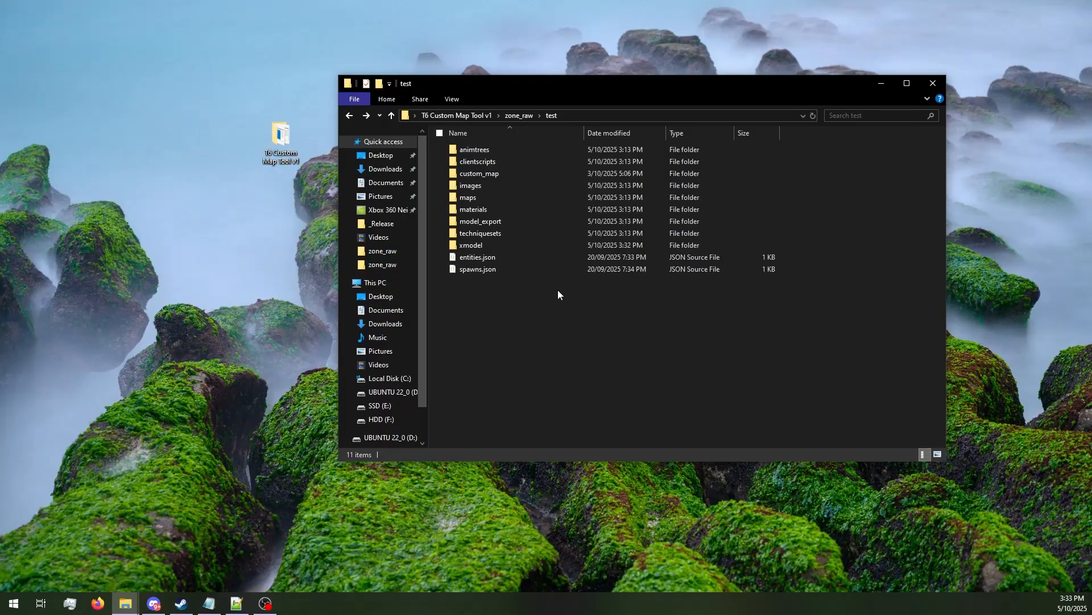
In the test folder's xmodel subfolder, rename skybox_custom_map_template.json to skybox_test.json.
double_click(526, 244)
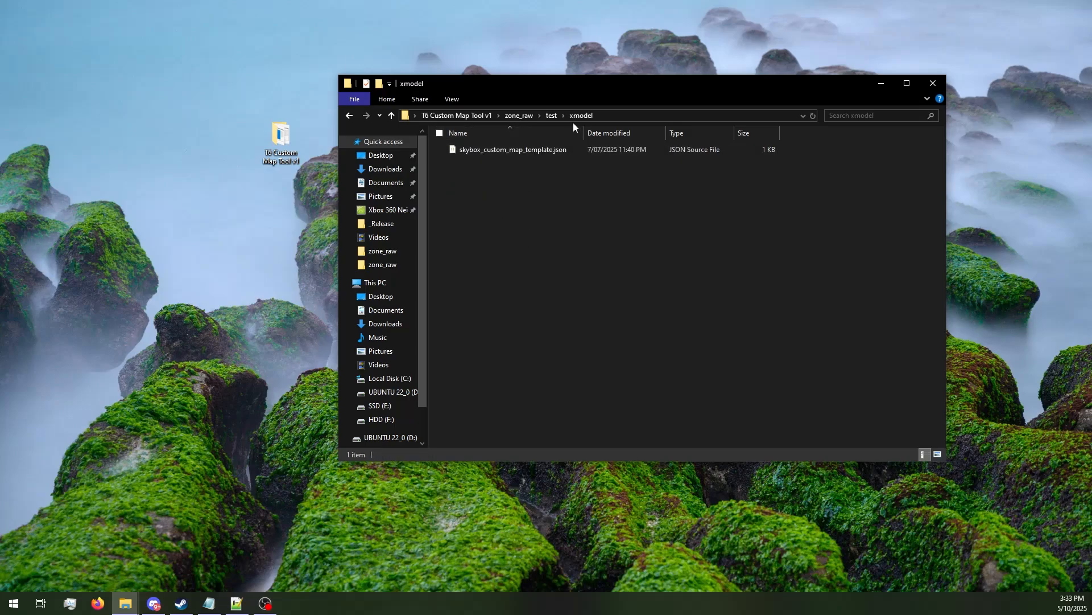
right_click(498, 151)
left_click(532, 413)
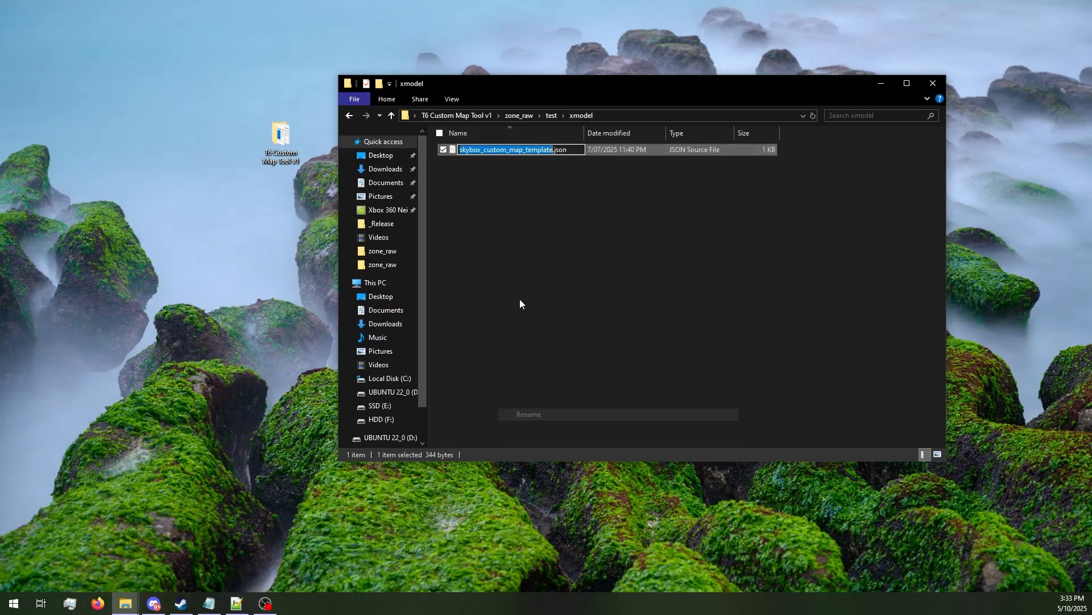
left_click_drag(484, 149, 553, 150)
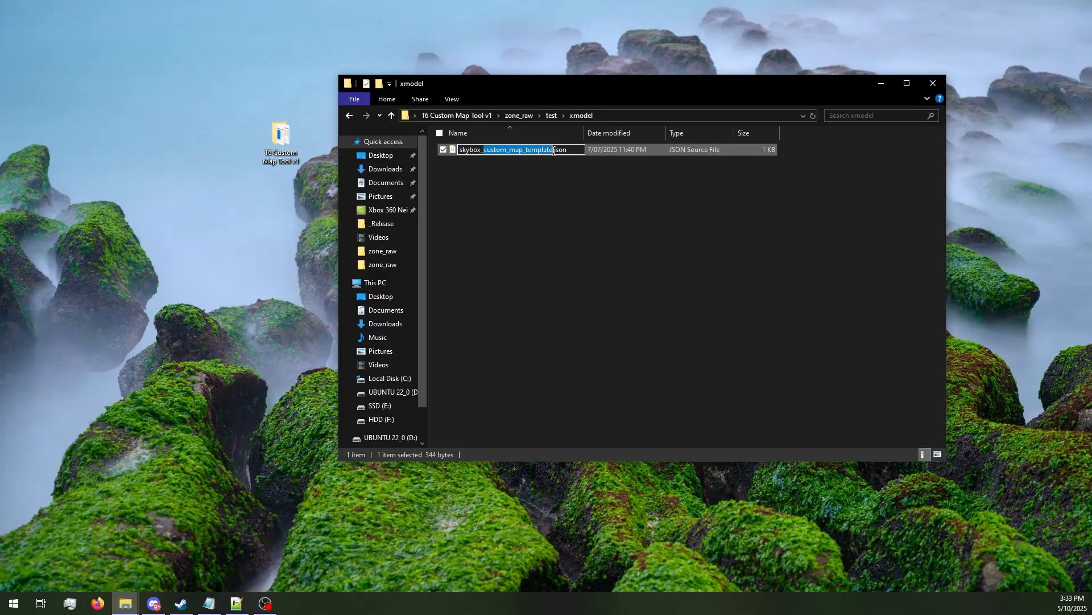
type("test")
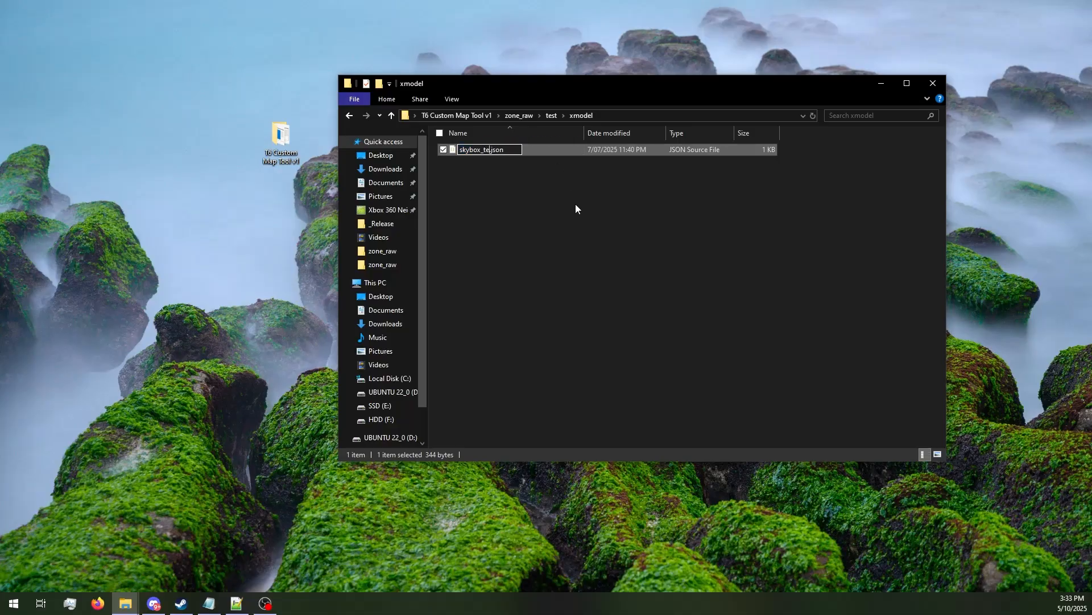
key("Return")
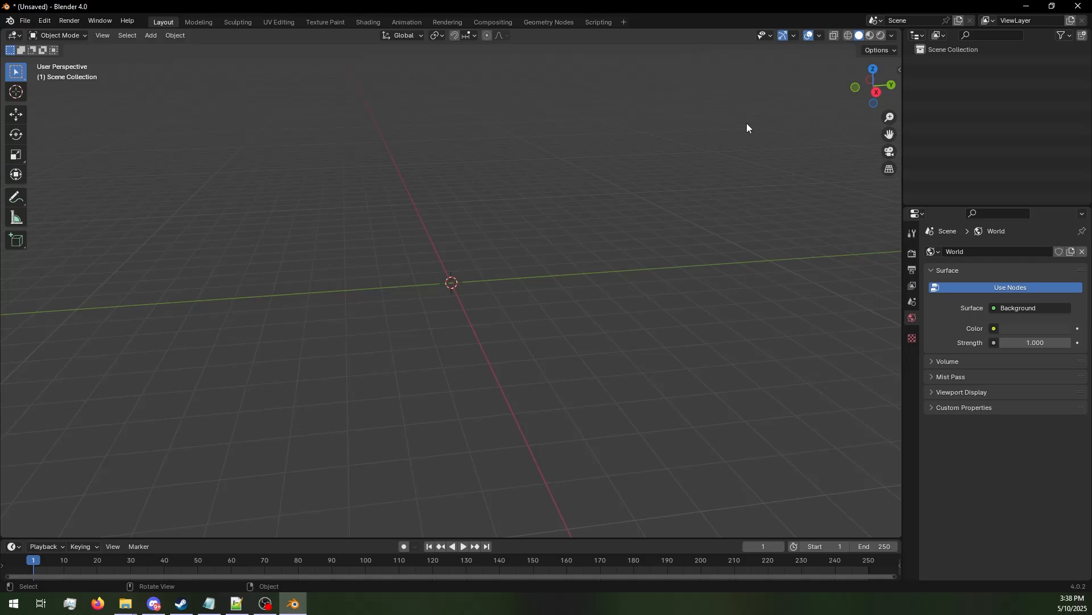
In Blender, set the 3D viewport's clip end distance to 10000 m.
left_click(898, 71)
left_click(896, 96)
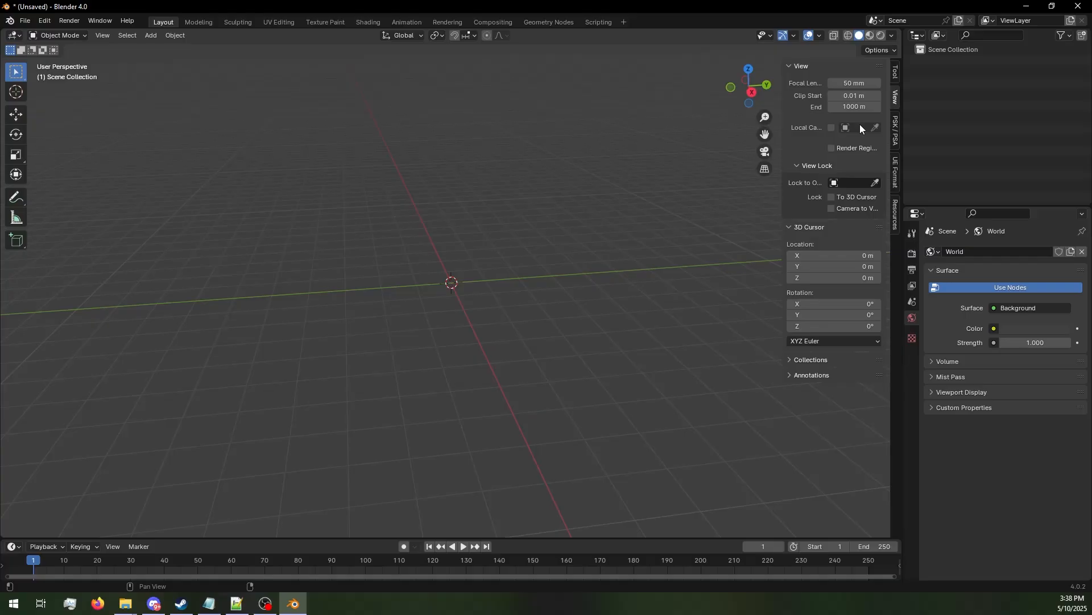
left_click(859, 107)
type("10000")
key("Return")
middle_click_drag(484, 221, 503, 227)
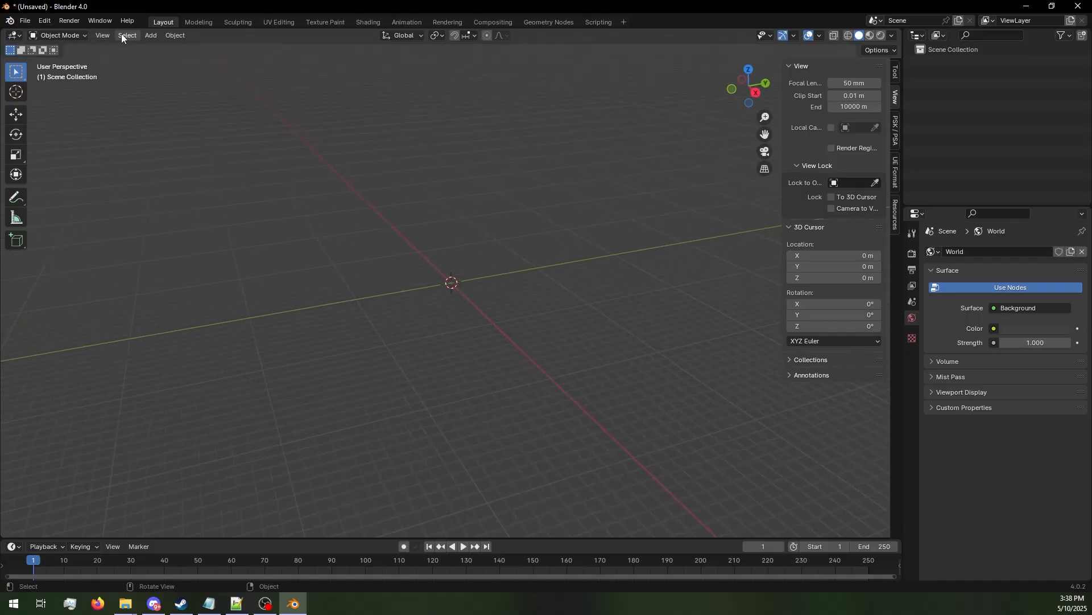
Add a mesh cube at the origin of the empty scene.
left_click(151, 35)
mouse_move(251, 47)
left_click(279, 59)
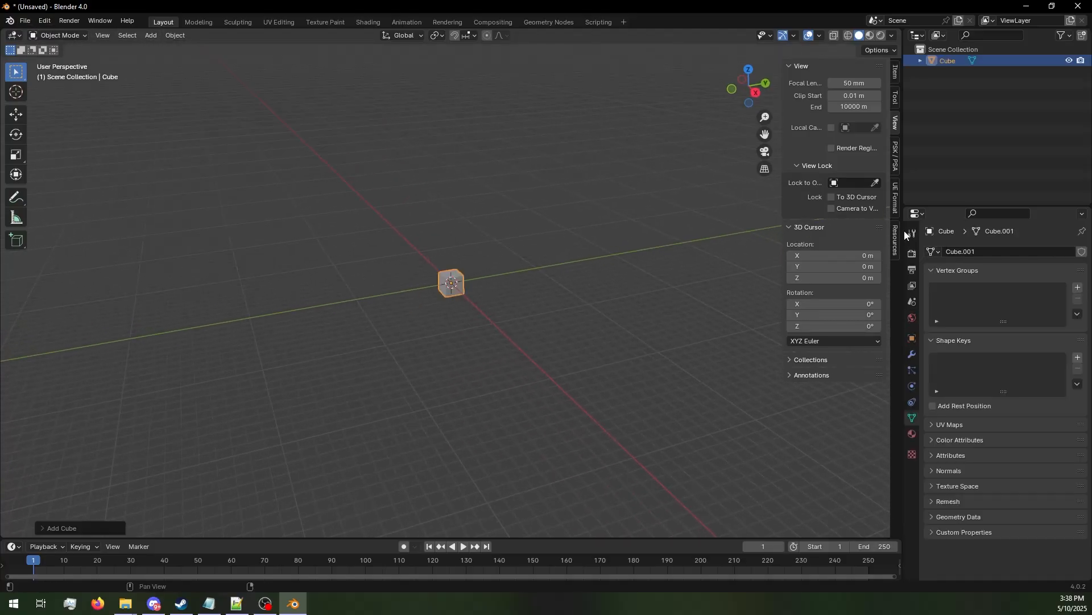
Set the cube's X and Y scale to 1000 to form a large flat ground slab.
left_click(912, 339)
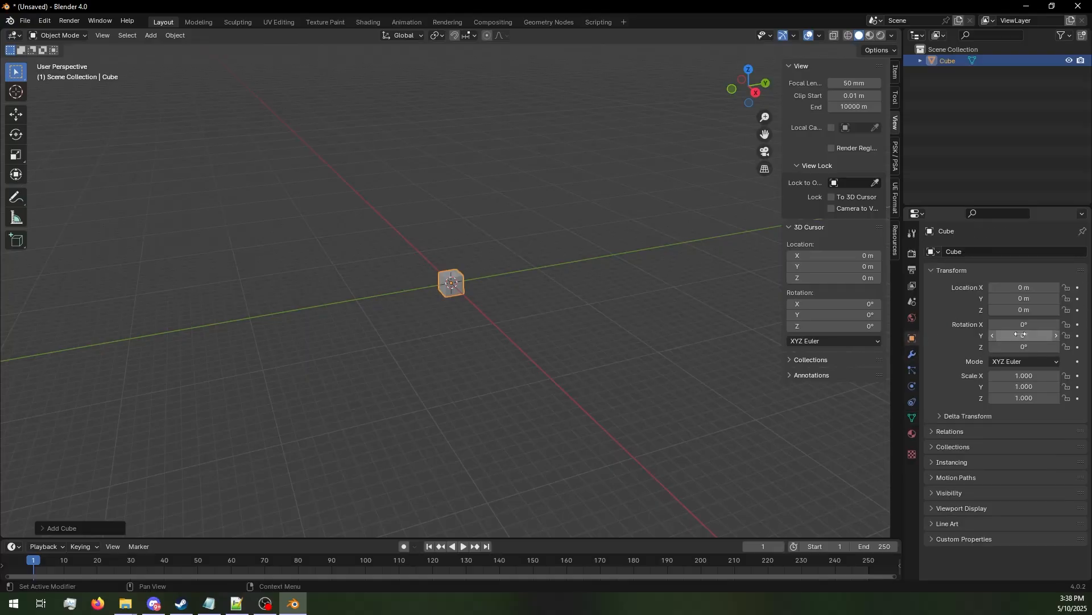
left_click(1031, 386)
type("1000")
key("Return")
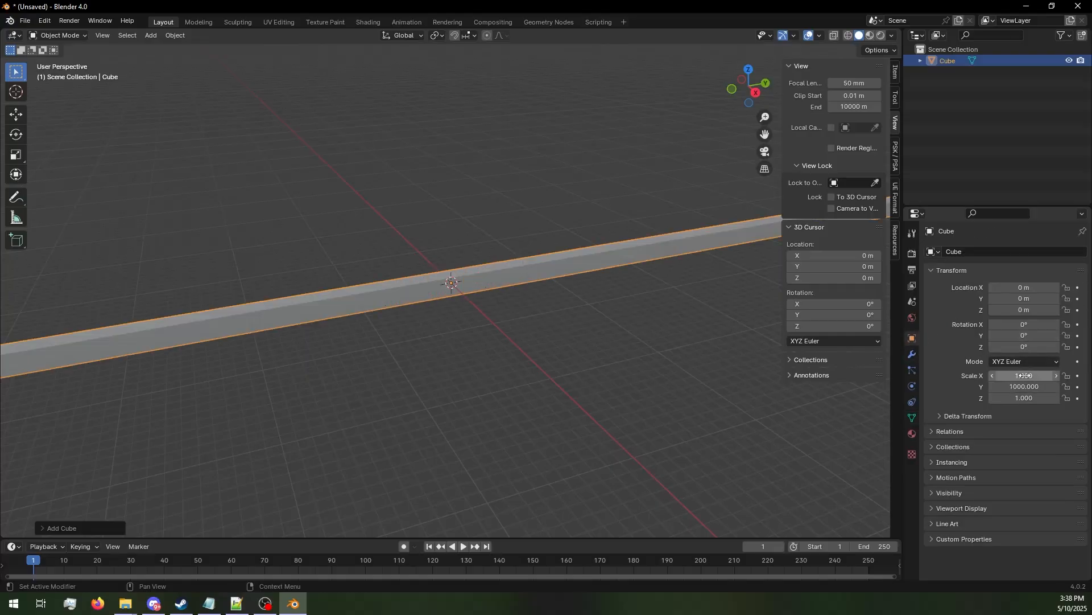
left_click(1026, 376)
type("1000")
key("Return")
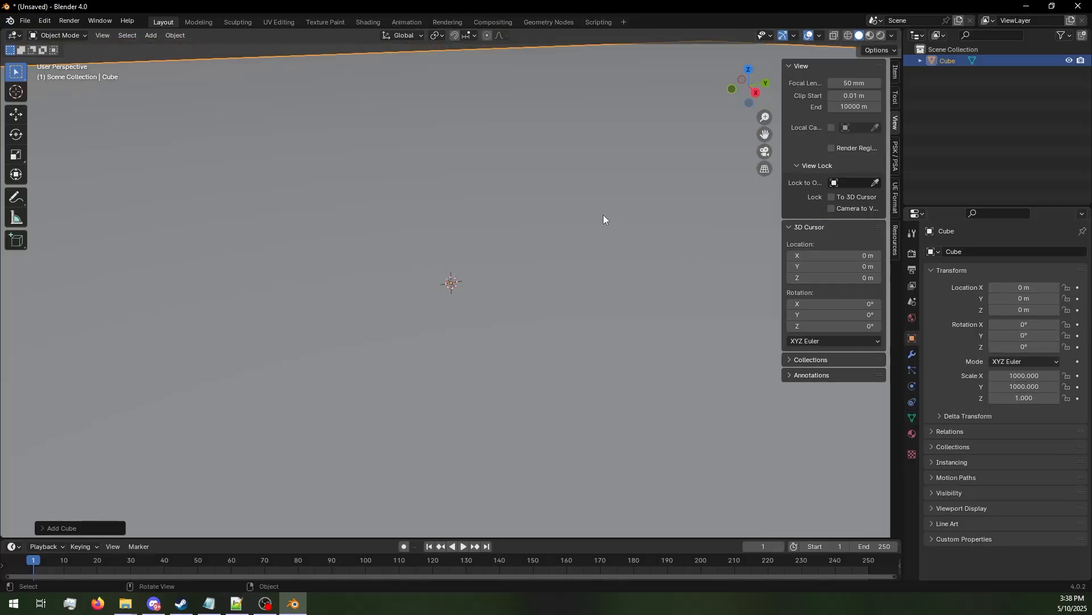
Move the ground slab down along Z to about -144 m and deselect it.
left_click(16, 115)
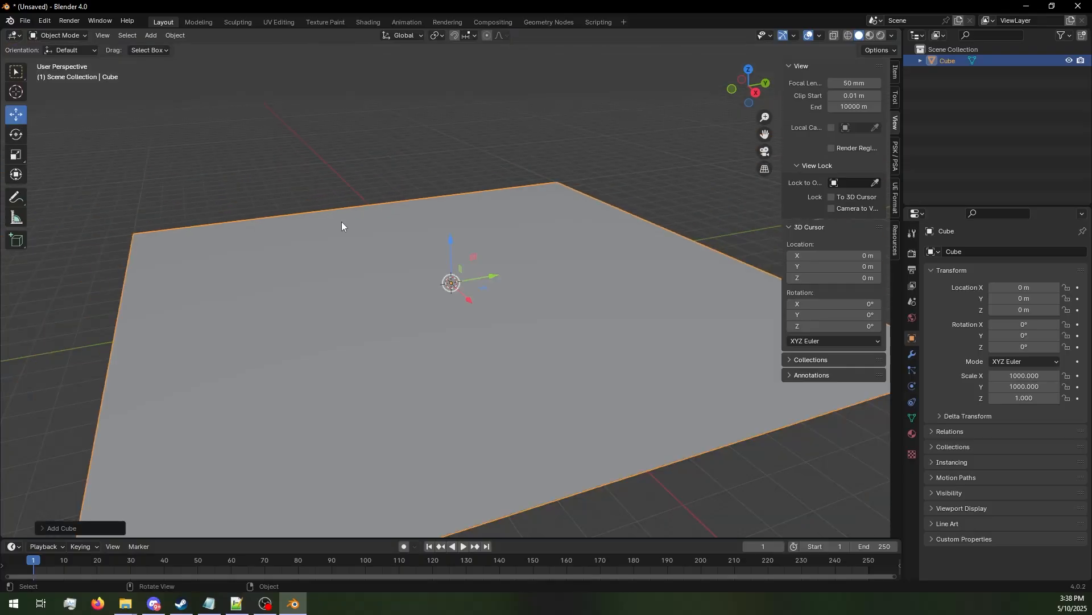
left_click_drag(448, 237, 454, 281)
left_click(425, 192)
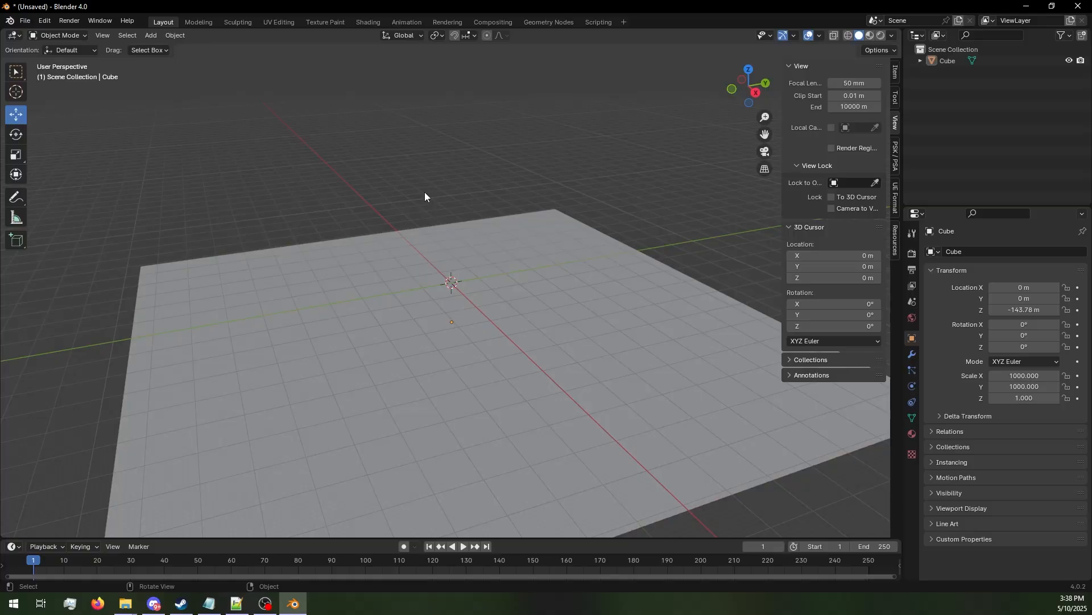
Add a second mesh cube and set its X, Y and Z scale to 100.
left_click(151, 36)
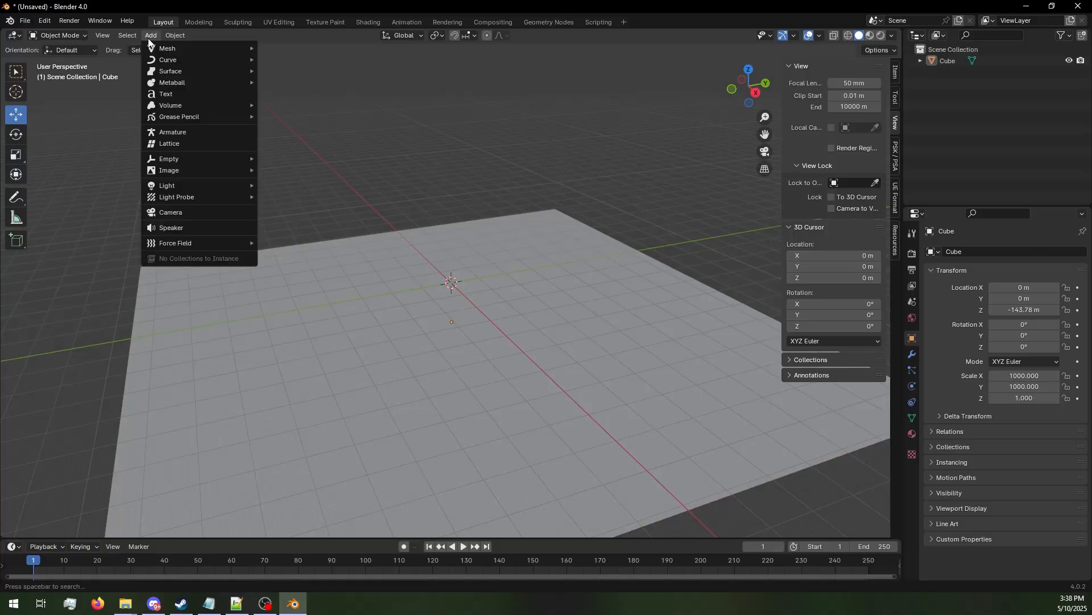
mouse_move(189, 53)
left_click(272, 58)
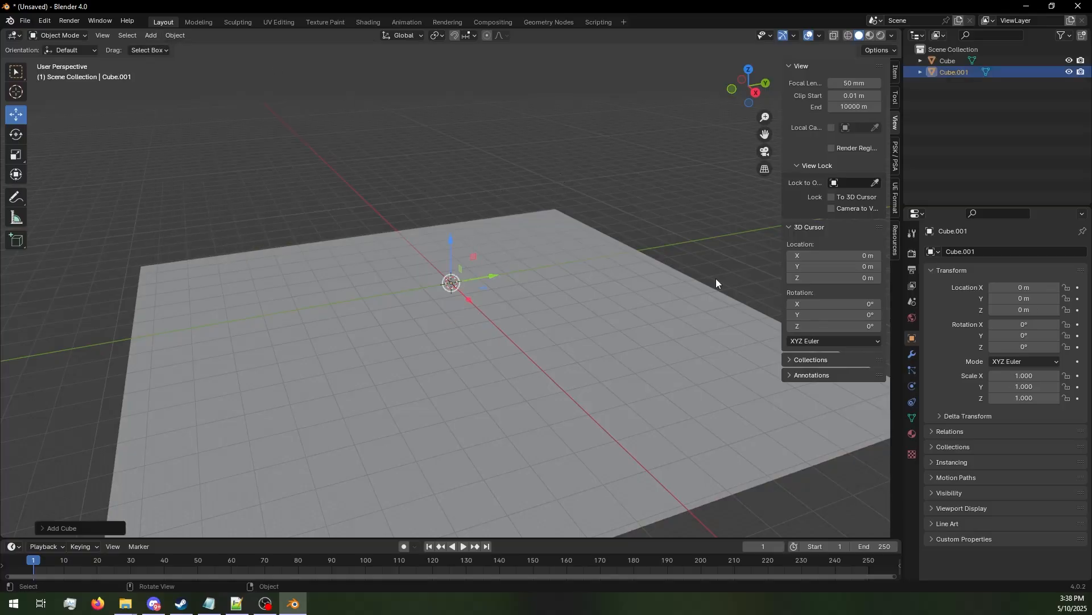
left_click(1024, 377)
type("100")
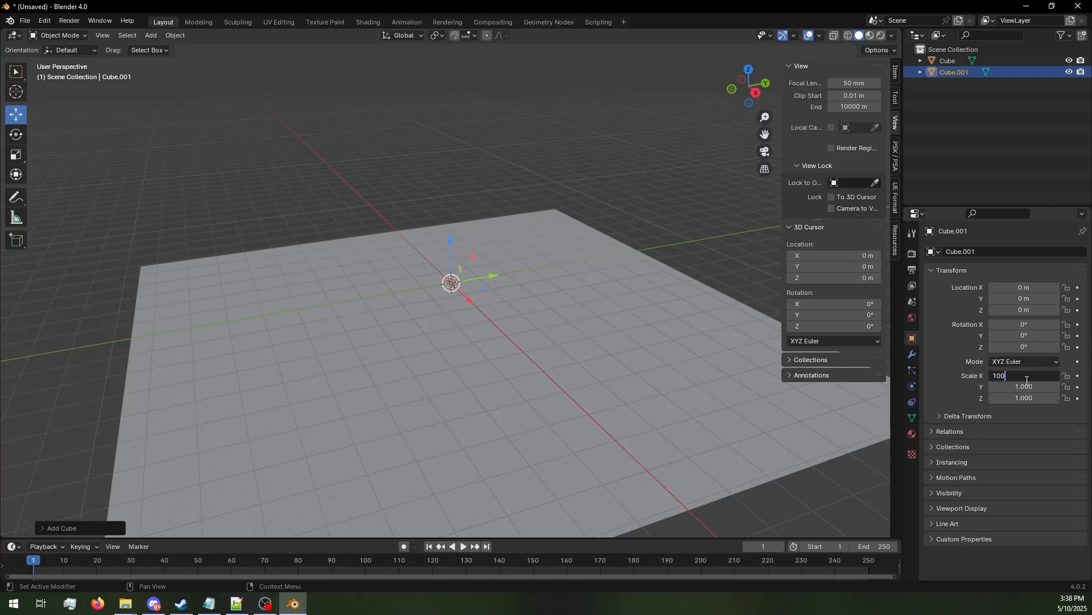
left_click(1027, 386)
type("100")
left_click(1031, 400)
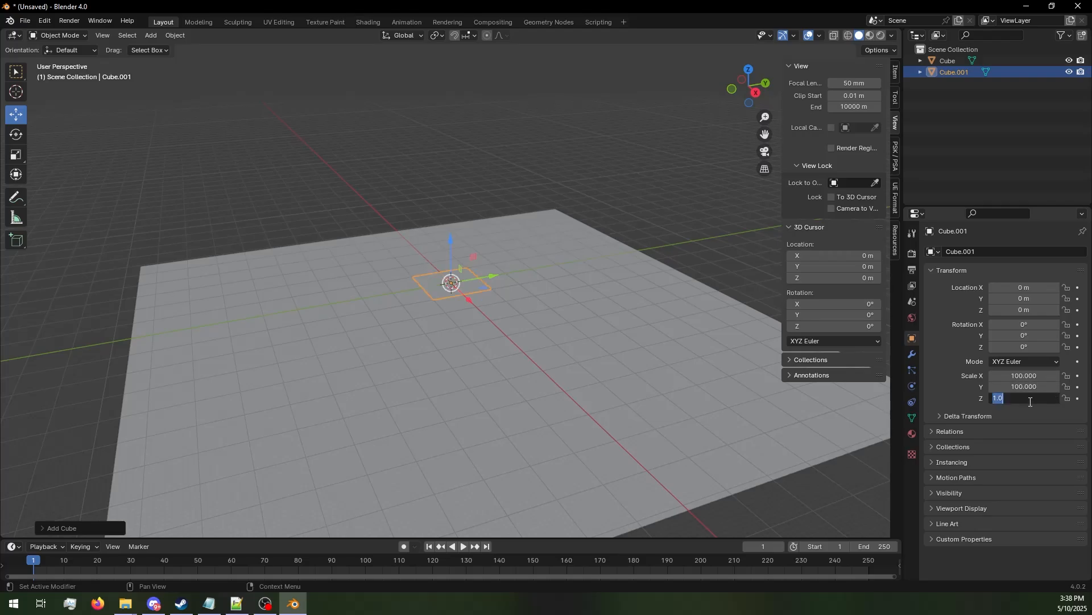
type("100")
key("Return")
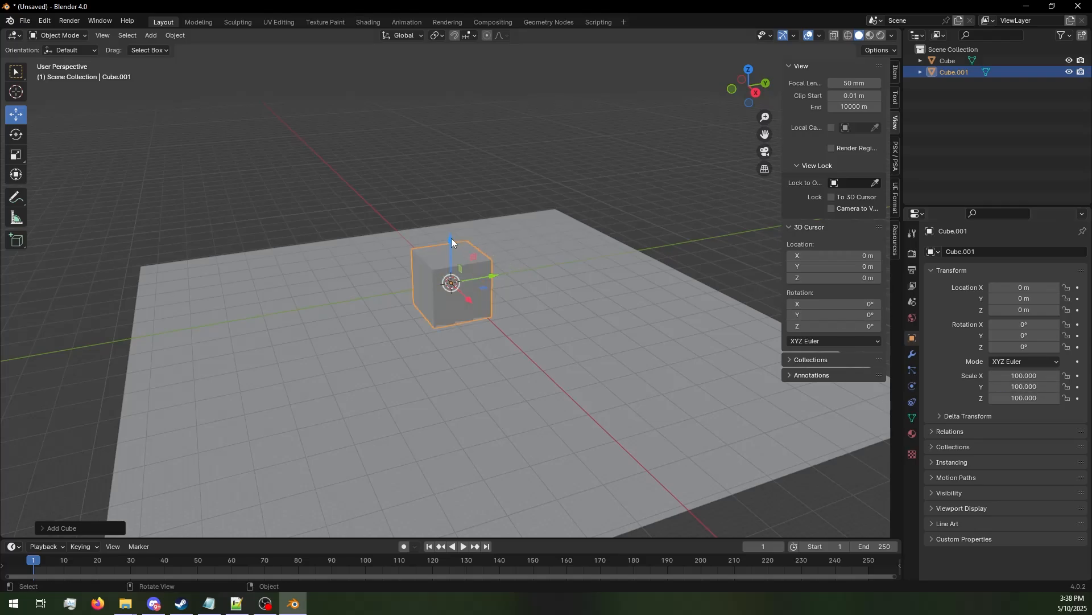
Sink the 100-scale cube slightly into the ground slab and paste four copies, spreading all five cubes across the slab.
left_click_drag(452, 238, 600, 282)
key("ctrl+c")
key("ctrl+v")
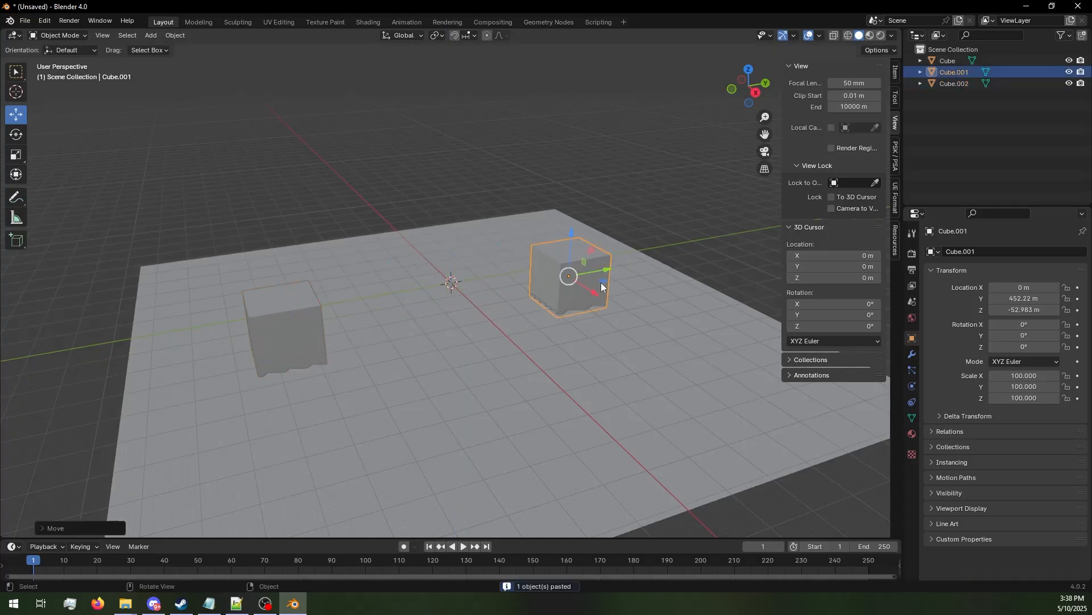
key("ctrl+v")
left_click_drag(463, 306, 436, 402)
key("ctrl+v")
key("ctrl+v")
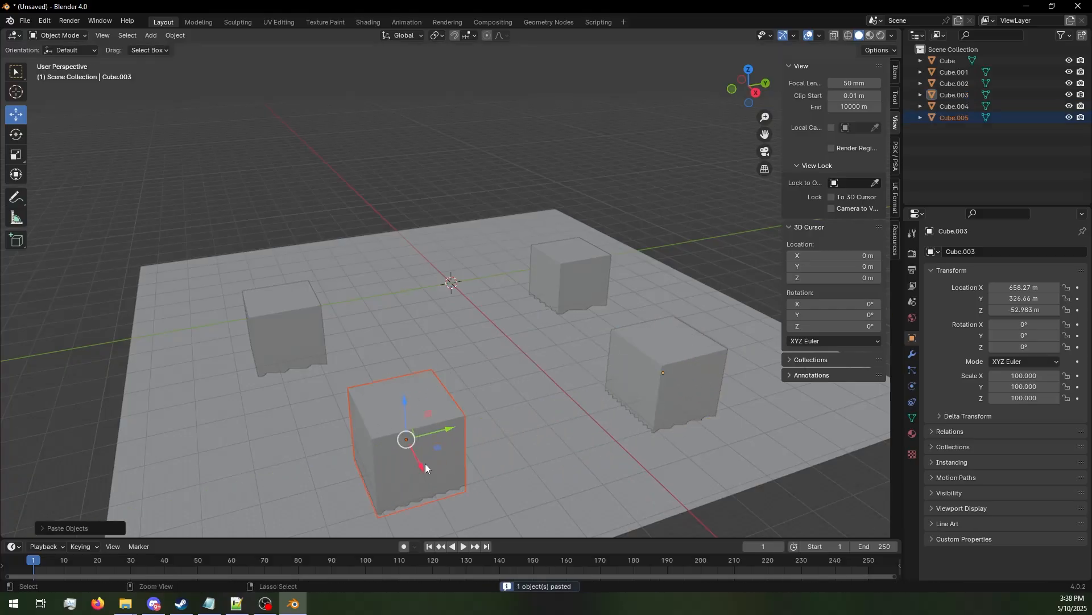
left_click_drag(425, 463, 451, 237)
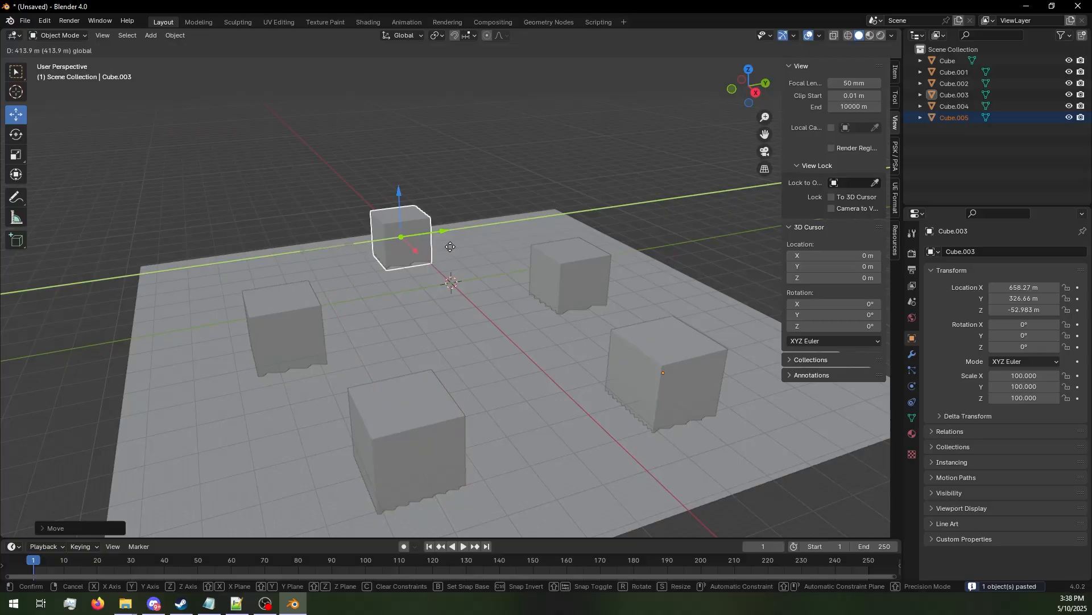
left_click(432, 177)
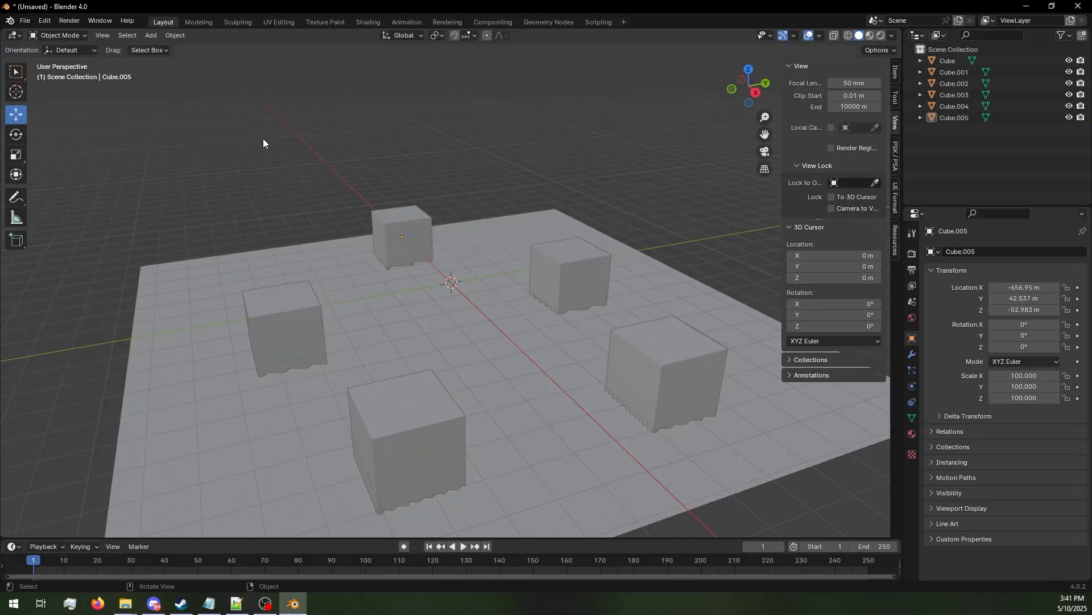
Start an FBX export of the scene with Triangulate Faces and Tangent Space enabled in the geometry options.
left_click(30, 20)
mouse_move(77, 193)
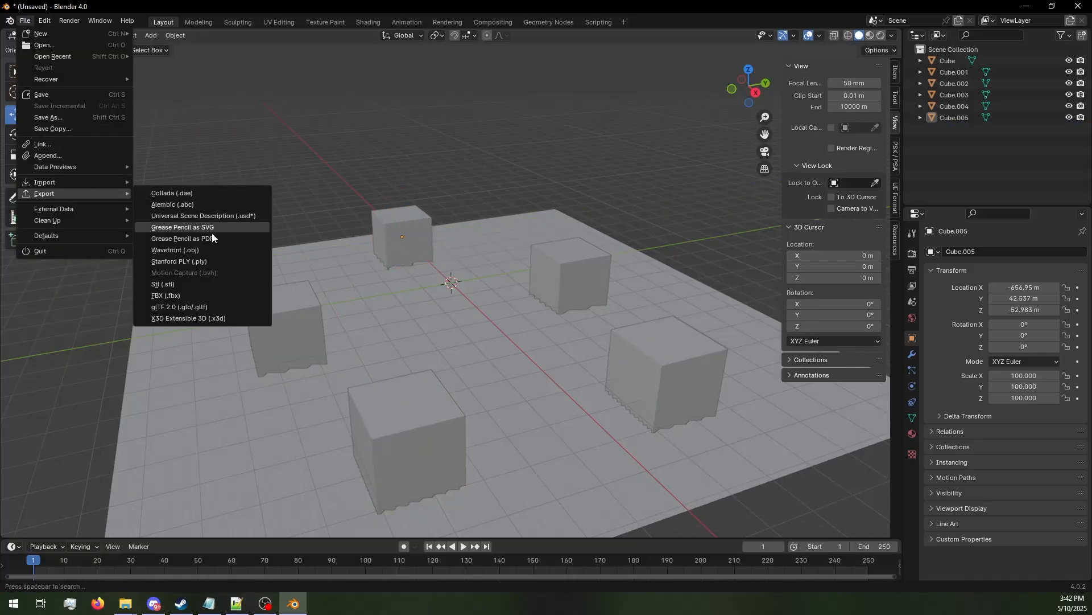
left_click(199, 295)
scroll(734, 307, "down", 4)
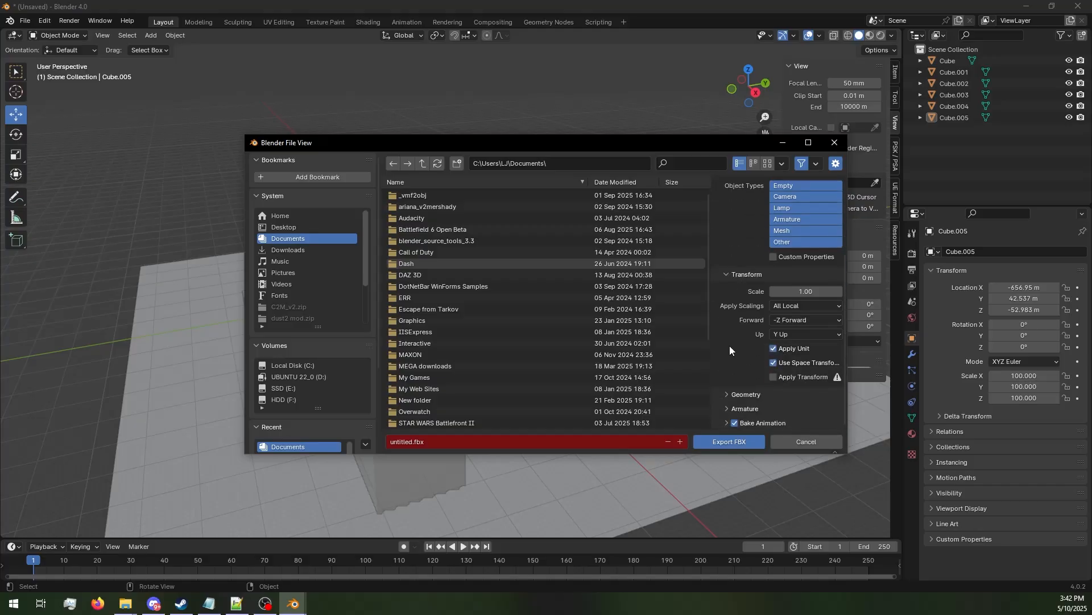
scroll(742, 392, "down", 5)
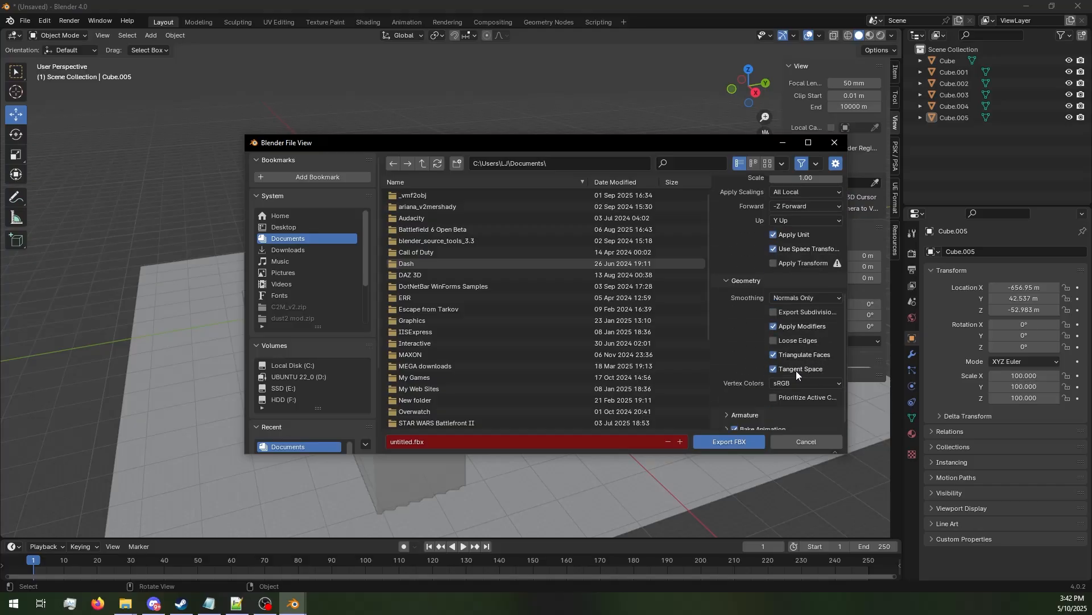
Set the export destination to the Desktop folder T6 Custom Map Tool v1\zone_raw\test\custom_map.
left_click(299, 227)
double_click(446, 354)
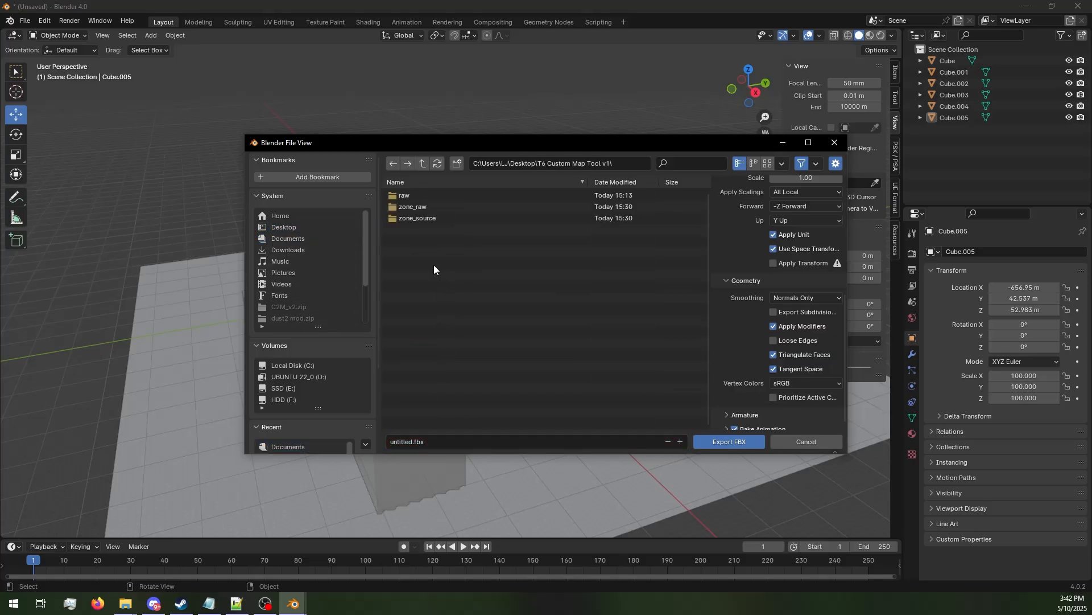
double_click(412, 209)
double_click(418, 206)
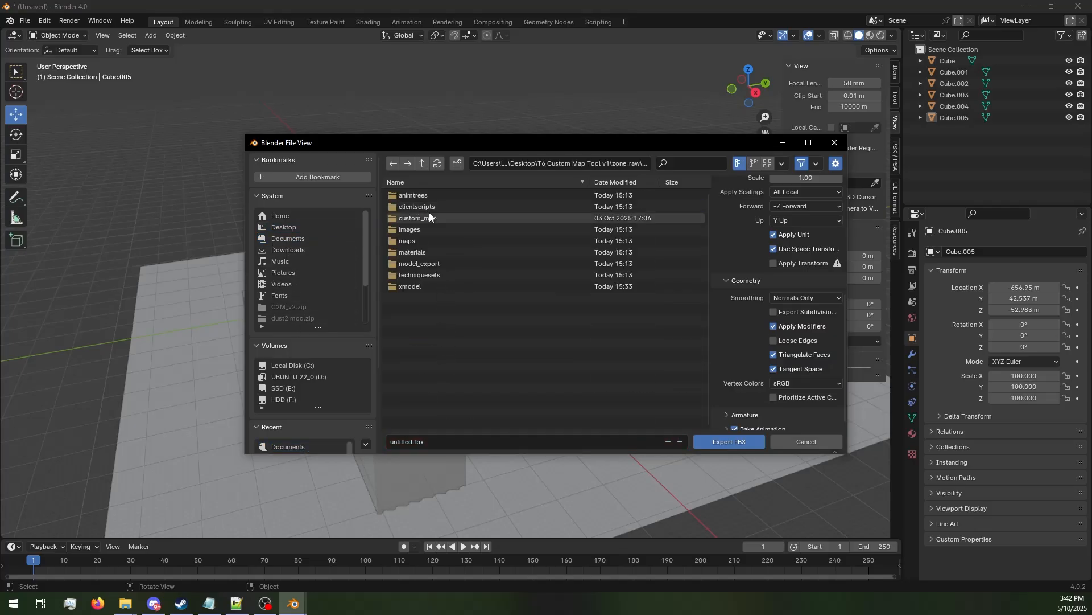
double_click(429, 215)
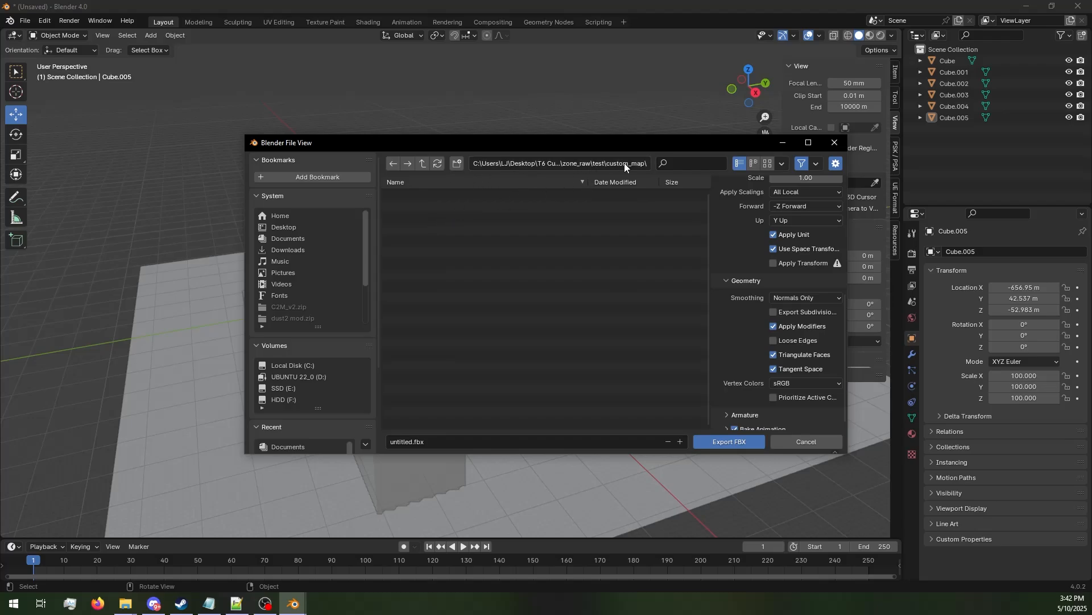
left_click(394, 164)
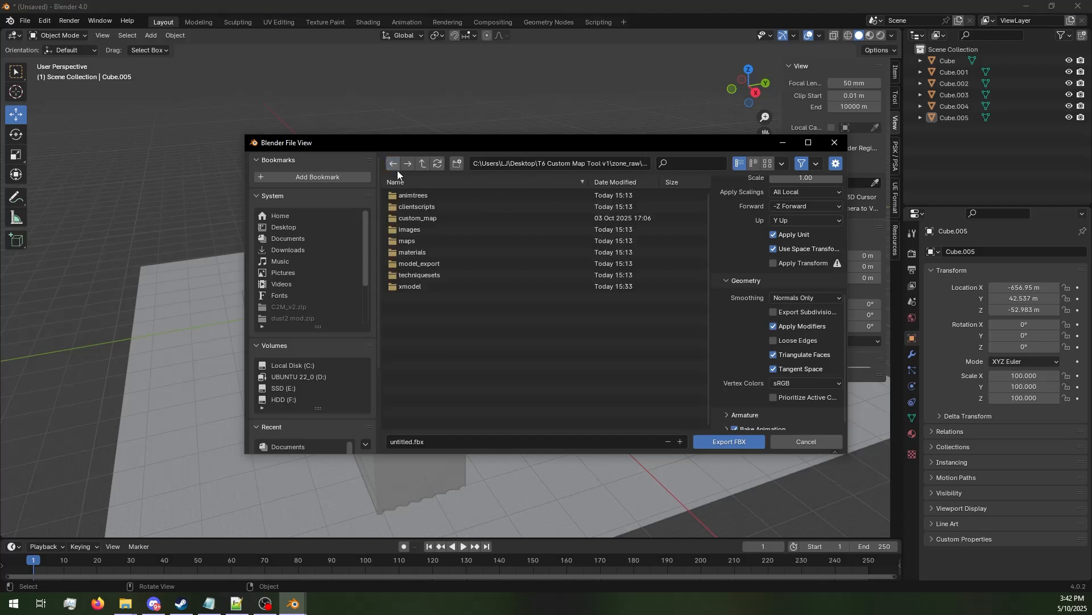
double_click(450, 217)
Name the export file map_gfx.fbx and export the FBX.
left_click(418, 441)
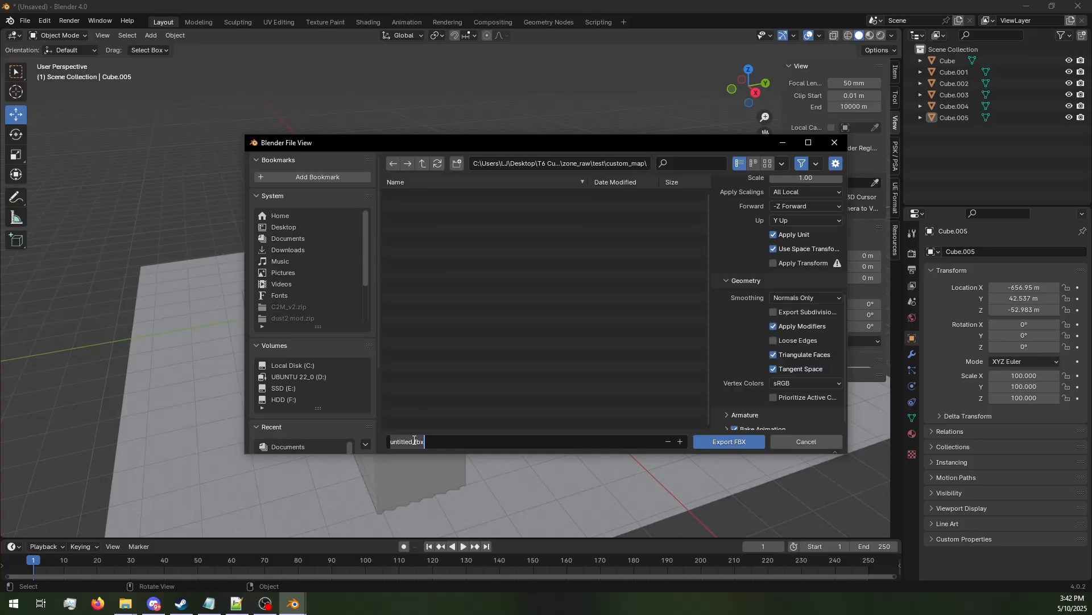
type("map_gfx")
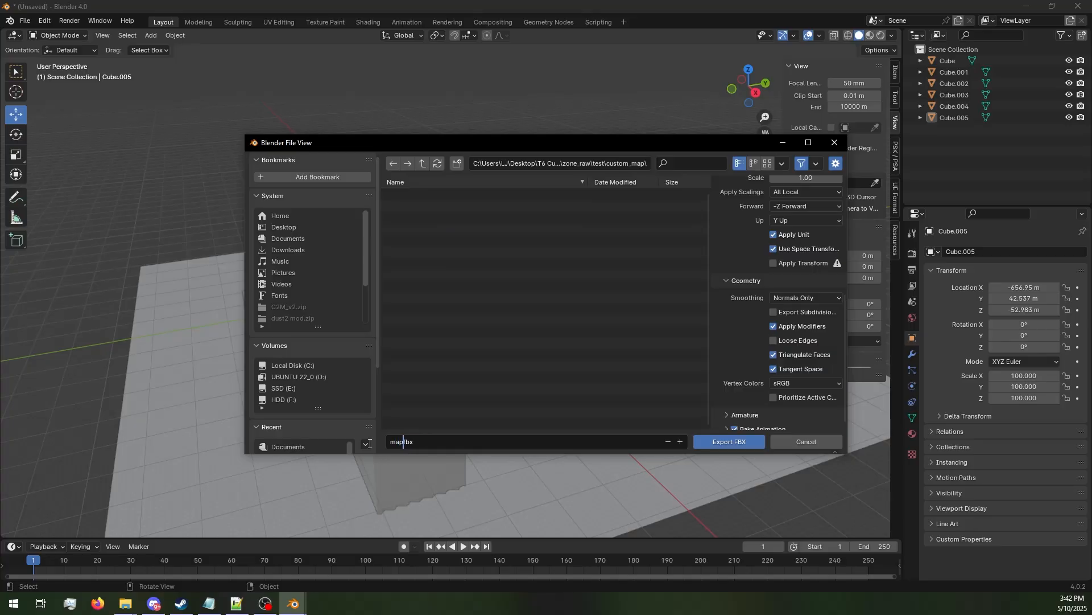
type(".")
left_click(731, 446)
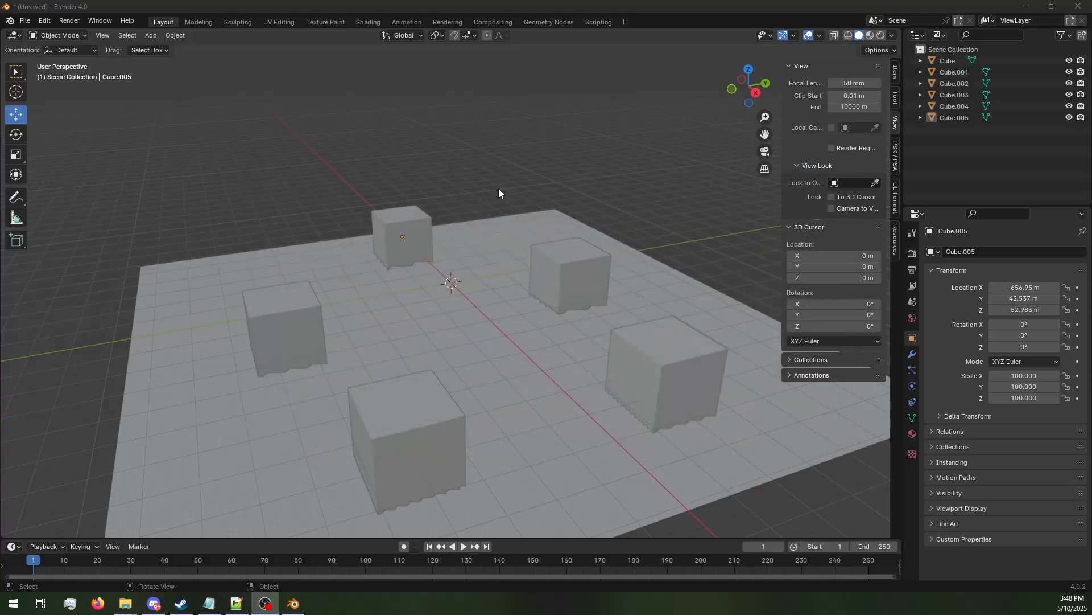
Switch to File Explorer and check for the exported map_gfx.fbx in the zone_raw\test\custom_map folder.
left_click(1025, 5)
double_click(477, 162)
double_click(474, 160)
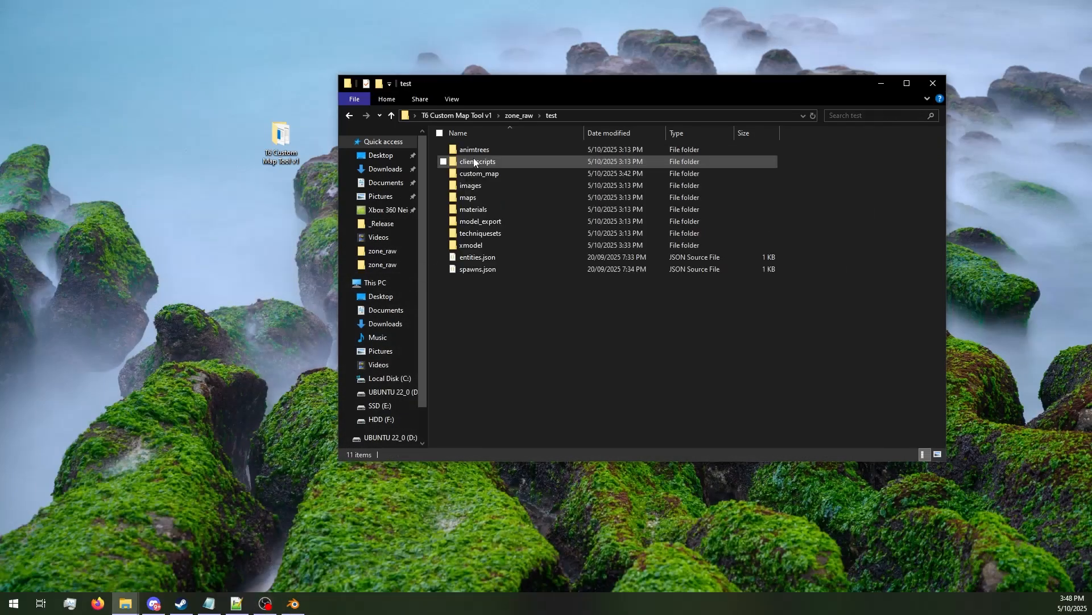
double_click(480, 171)
left_click(481, 150)
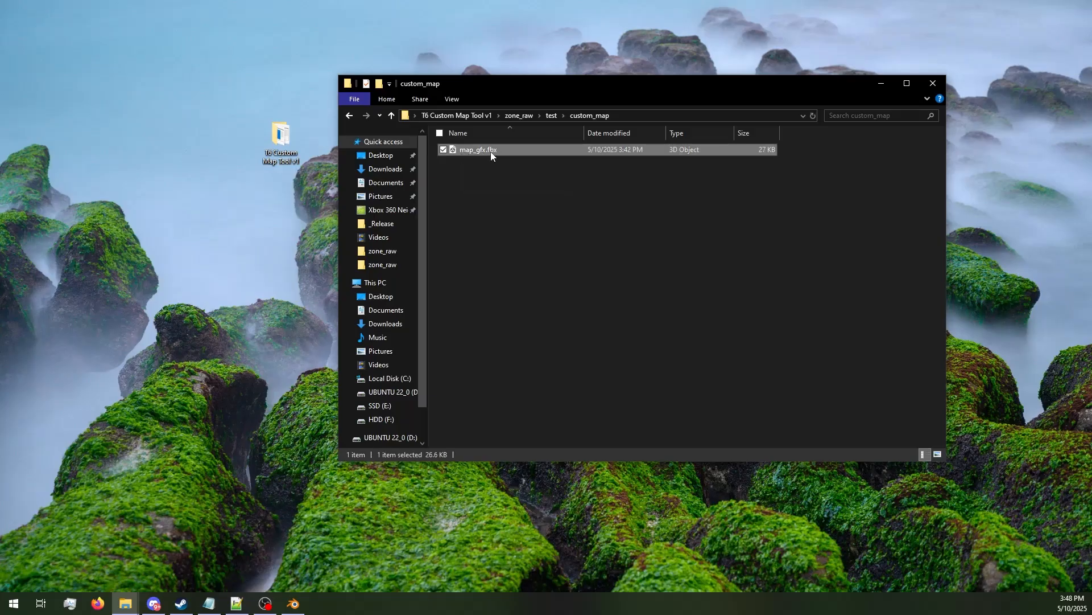
Open a terminal in the T6 Custom Map Tool v1 folder, run .\Linker.exe test and check its closing output line.
left_click(475, 115)
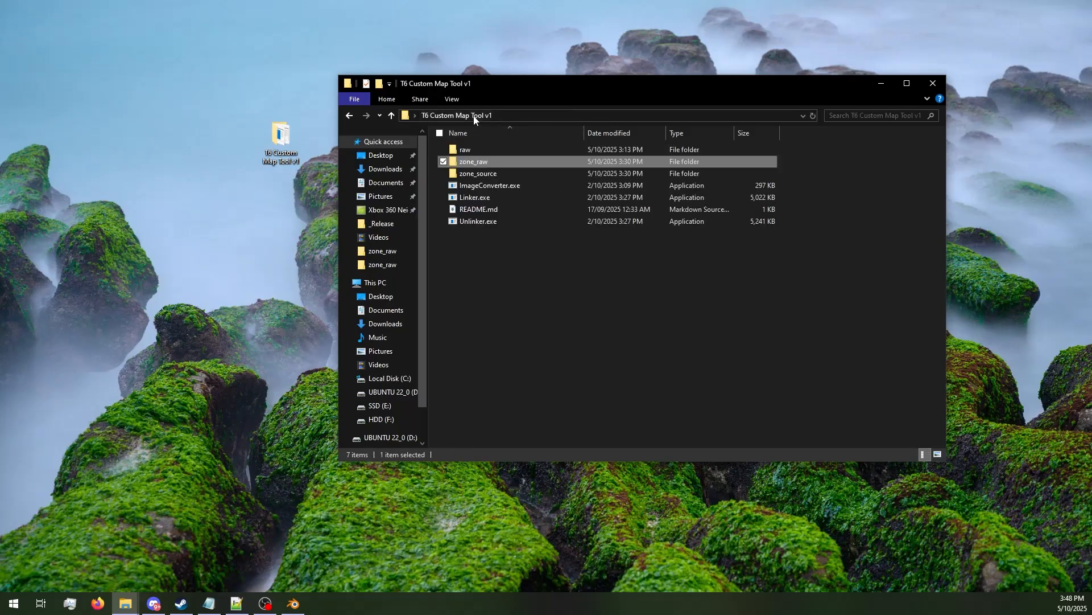
right_click(505, 272)
left_click(545, 380)
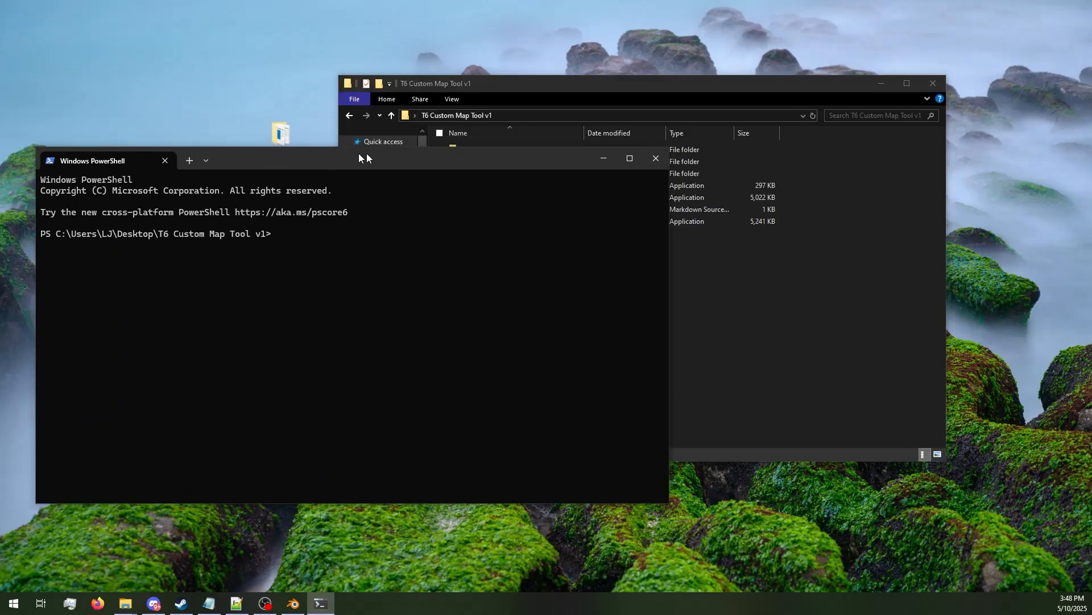
left_click_drag(358, 153, 567, 248)
type(".\\Linker.exe test")
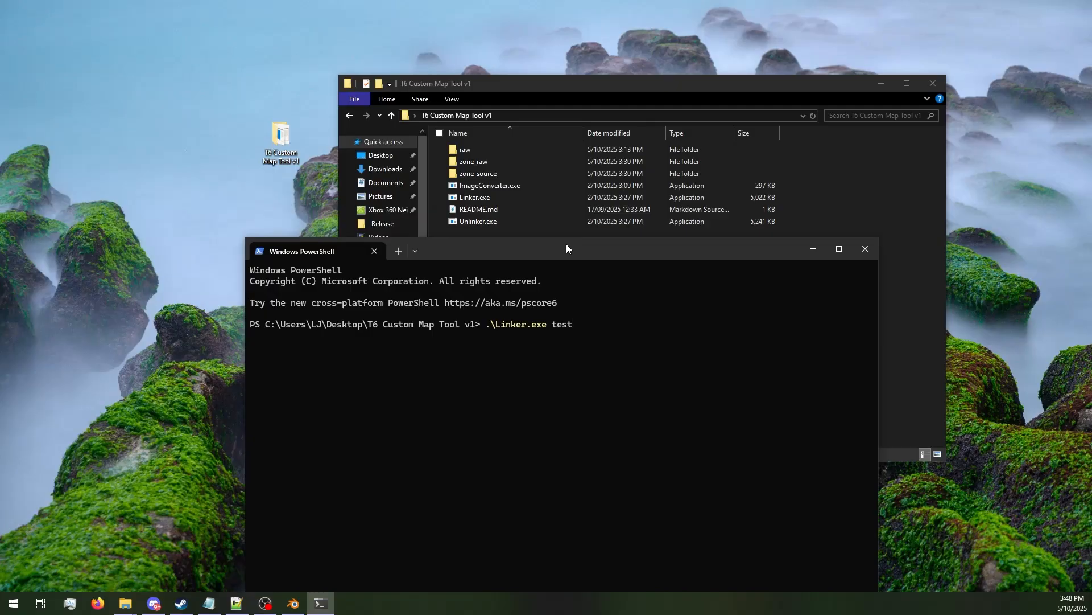
key("Return")
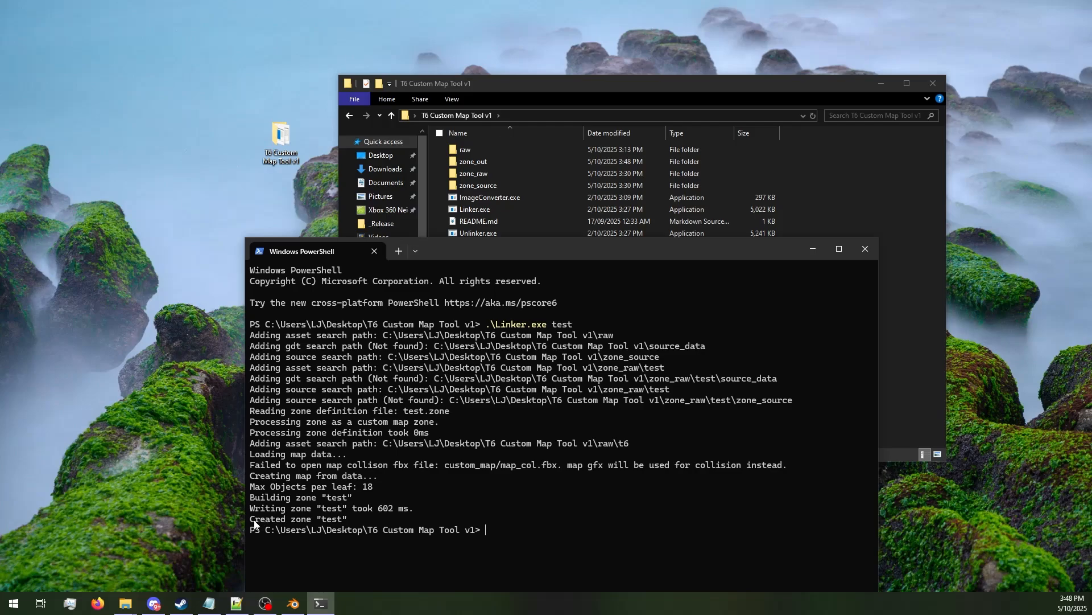
left_click_drag(253, 520, 348, 524)
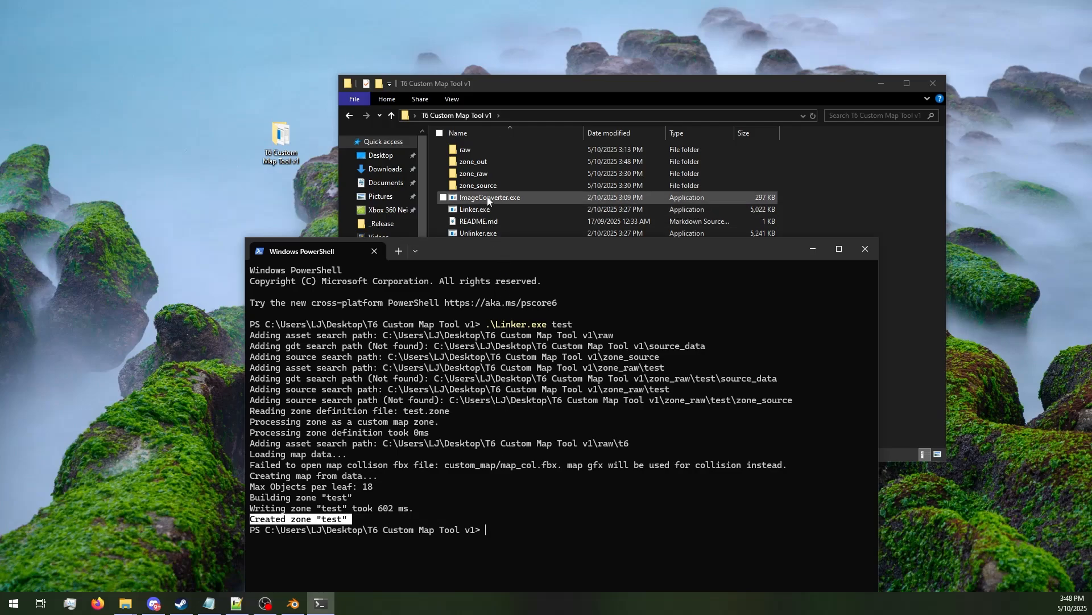
Open the zone_out\test output folder and select the compiled test.ff file.
double_click(511, 162)
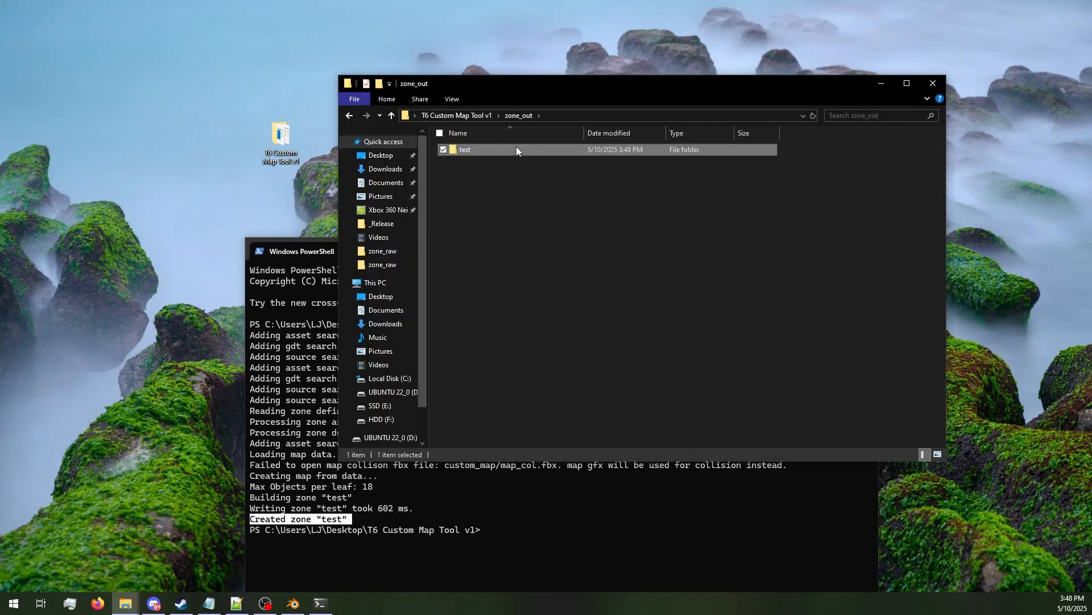
double_click(517, 149)
left_click(518, 150)
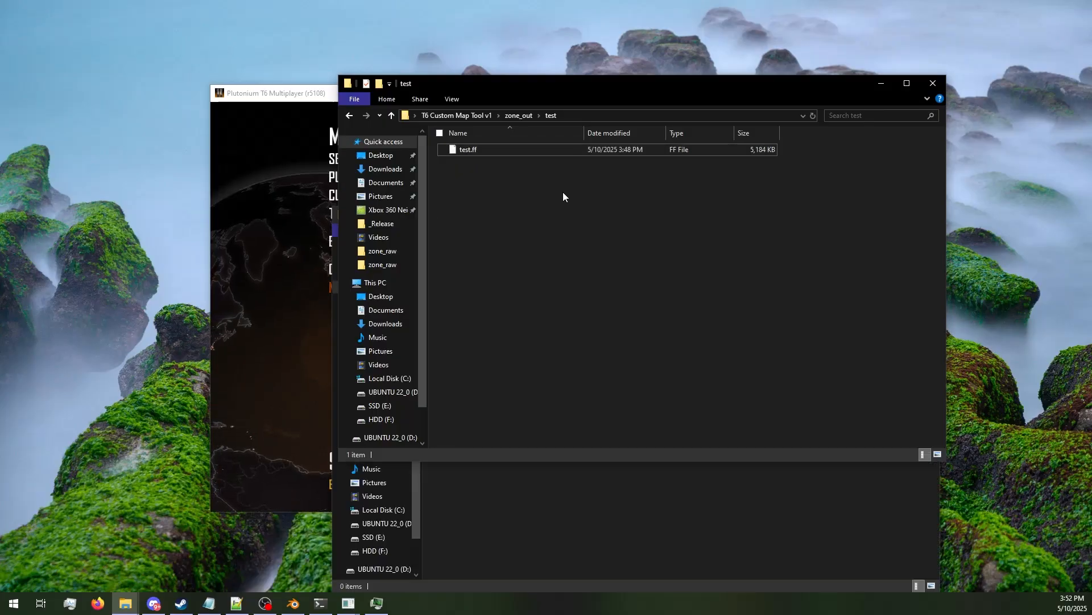
left_click(501, 149)
Create a folder named test in Plutonium's t6\mods folder and paste the compiled test.ff into it.
left_click(518, 472)
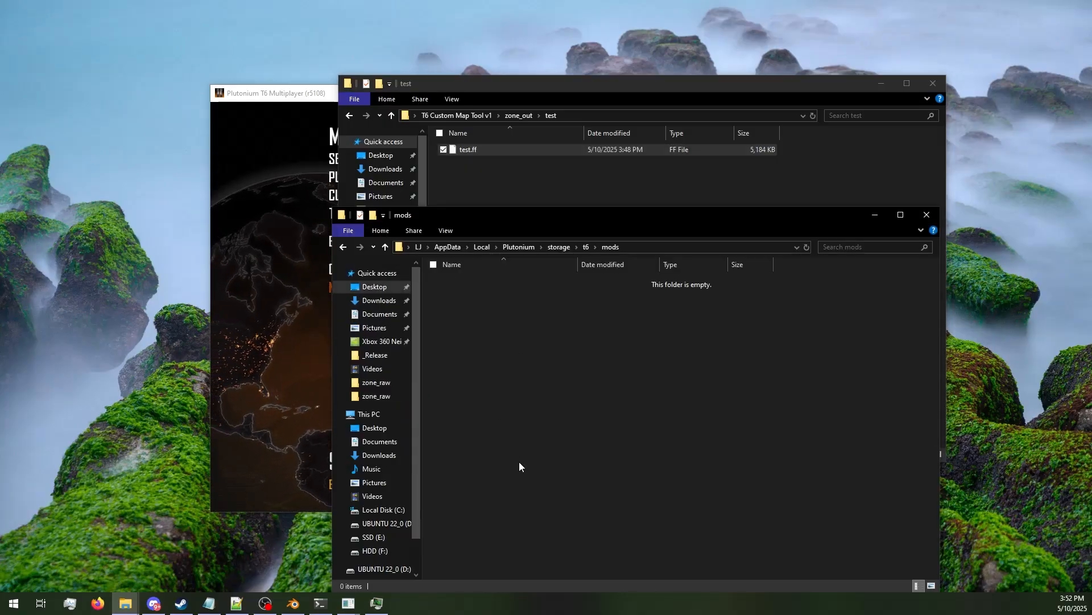
right_click(562, 347)
mouse_move(702, 526)
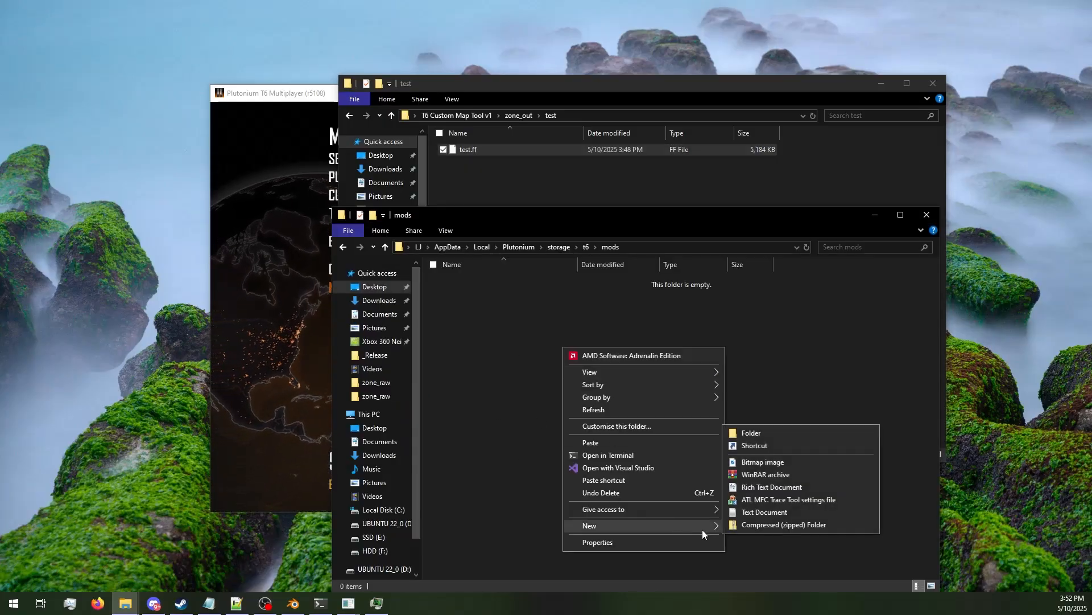
left_click(756, 432)
type("test")
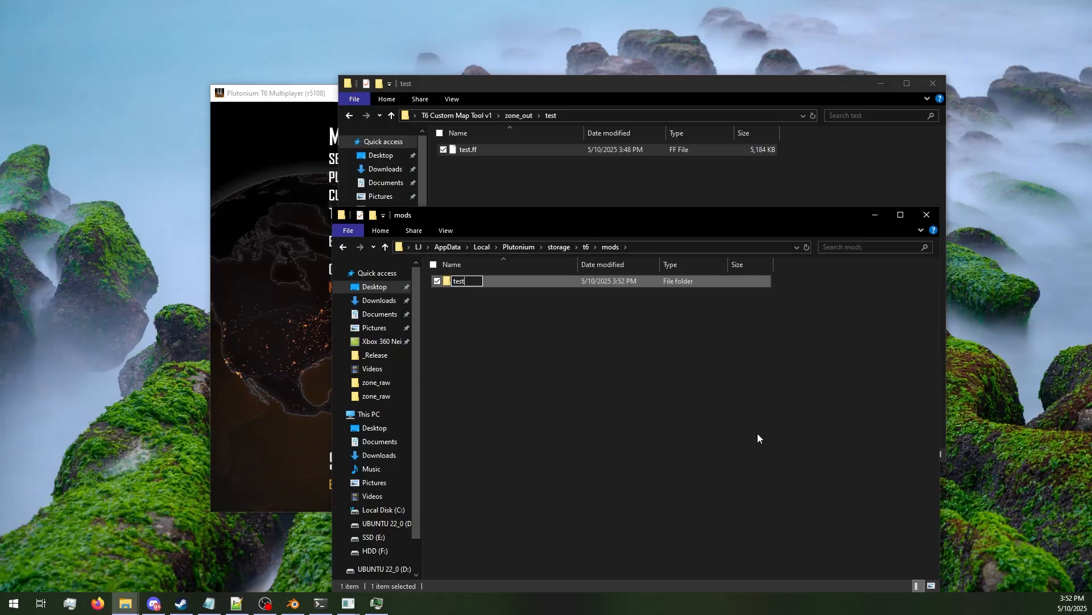
key("Return")
key("Return")
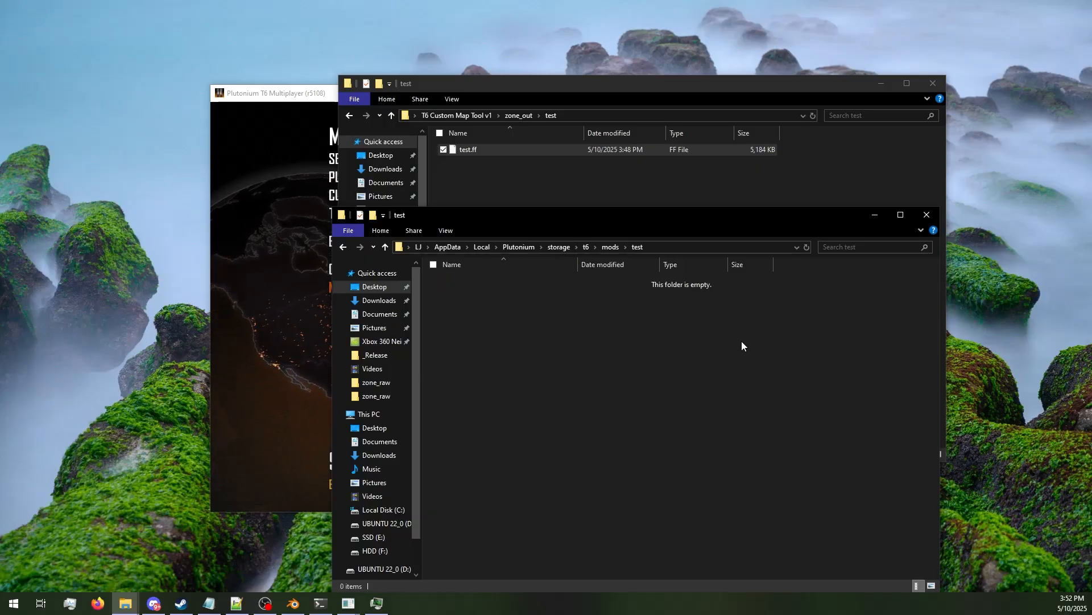
key("ctrl+v")
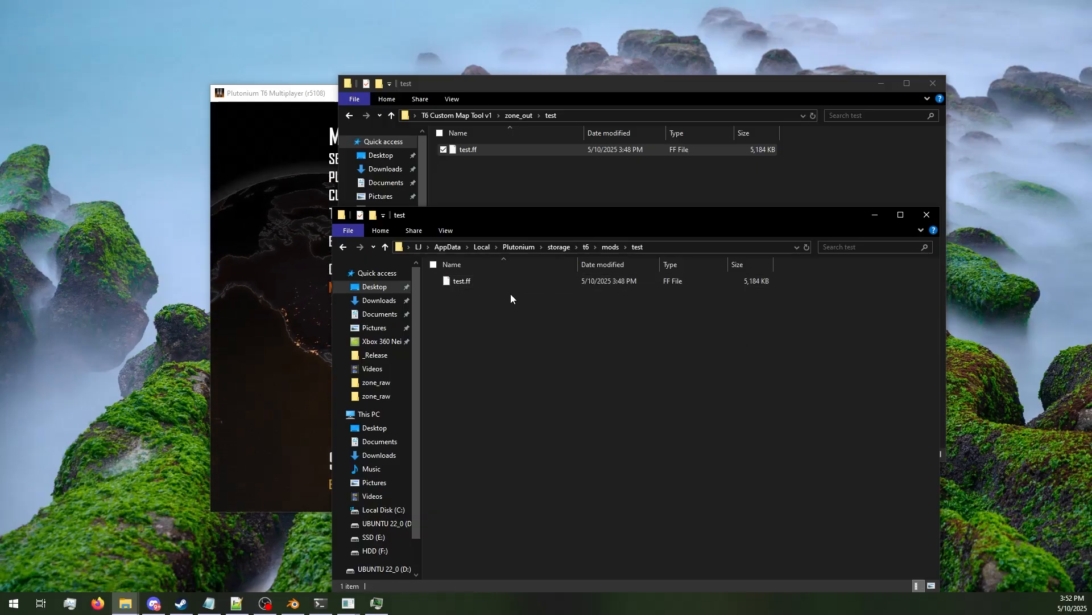
Switch to Plutonium T6 Multiplayer and load the test mod from its mods list.
left_click(279, 307)
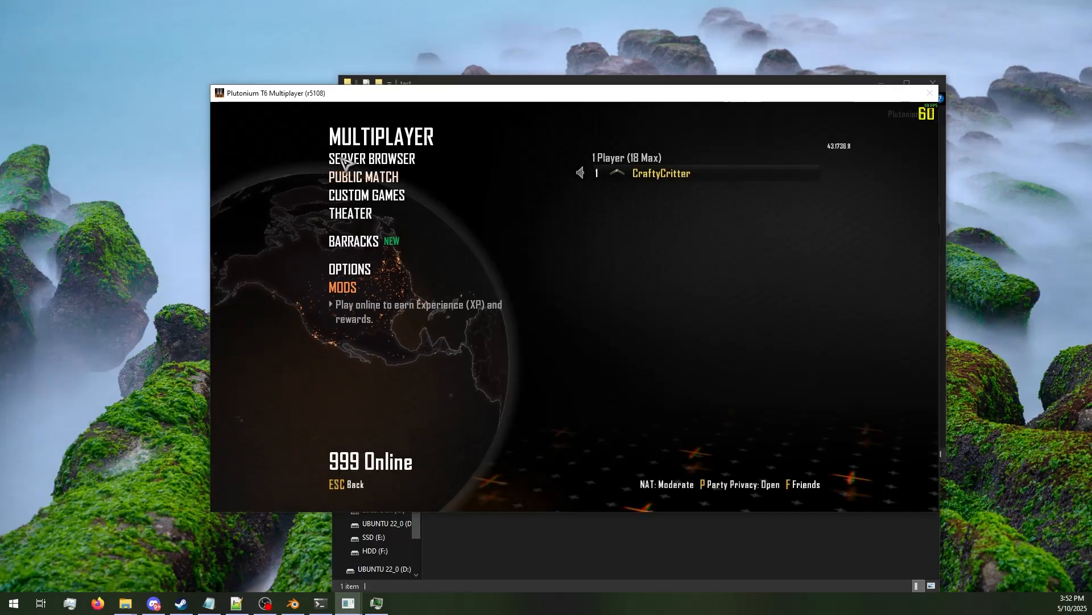
left_click(344, 288)
left_click(393, 178)
left_click(452, 272)
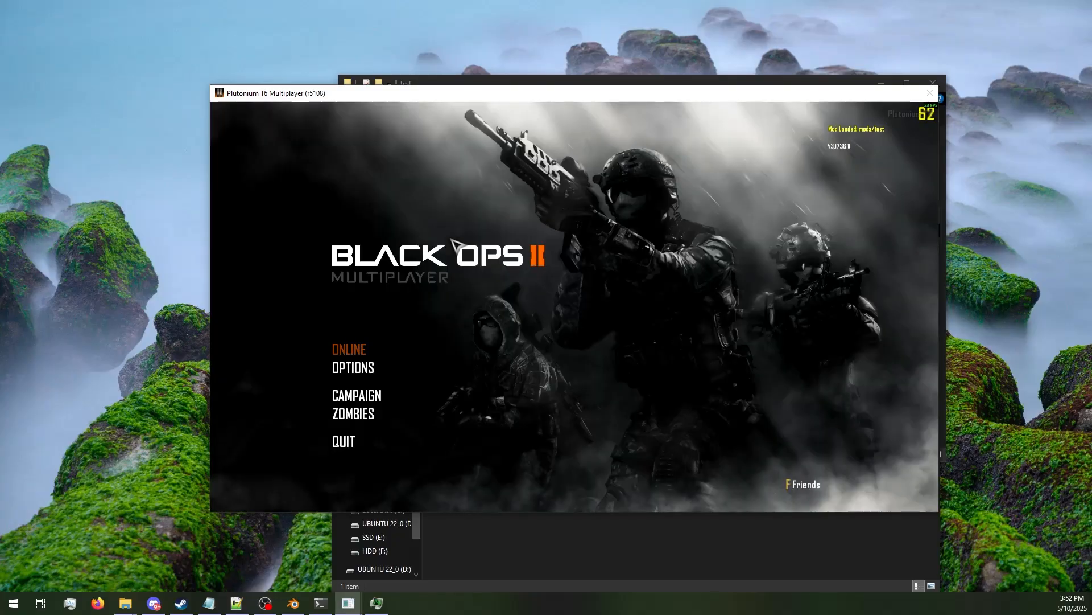
Launch the custom map by running map test in the game console.
key("grave")
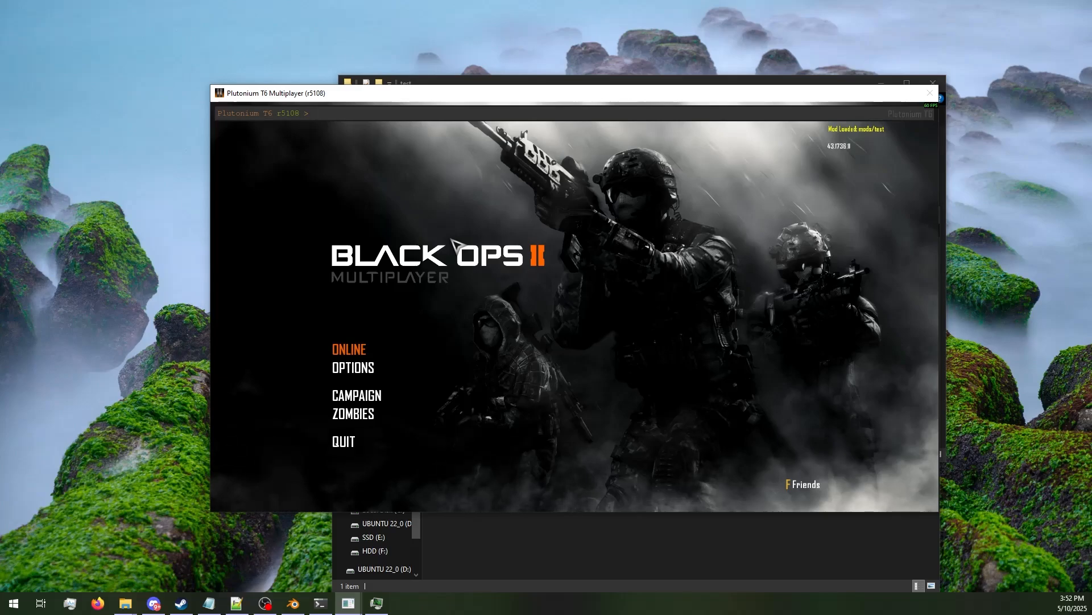
type("map")
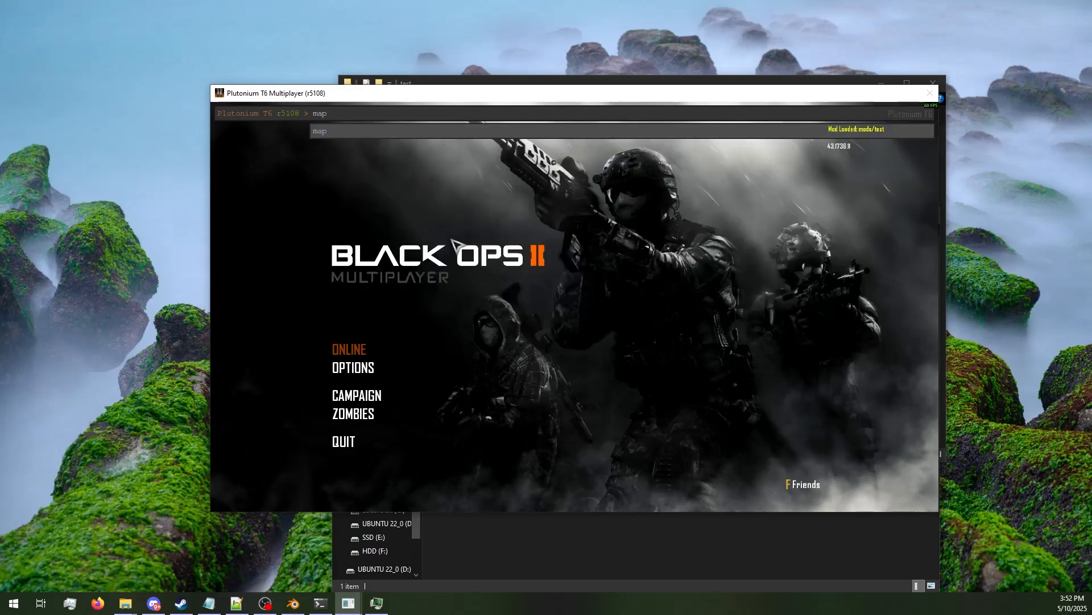
type(" tes")
key("Return")
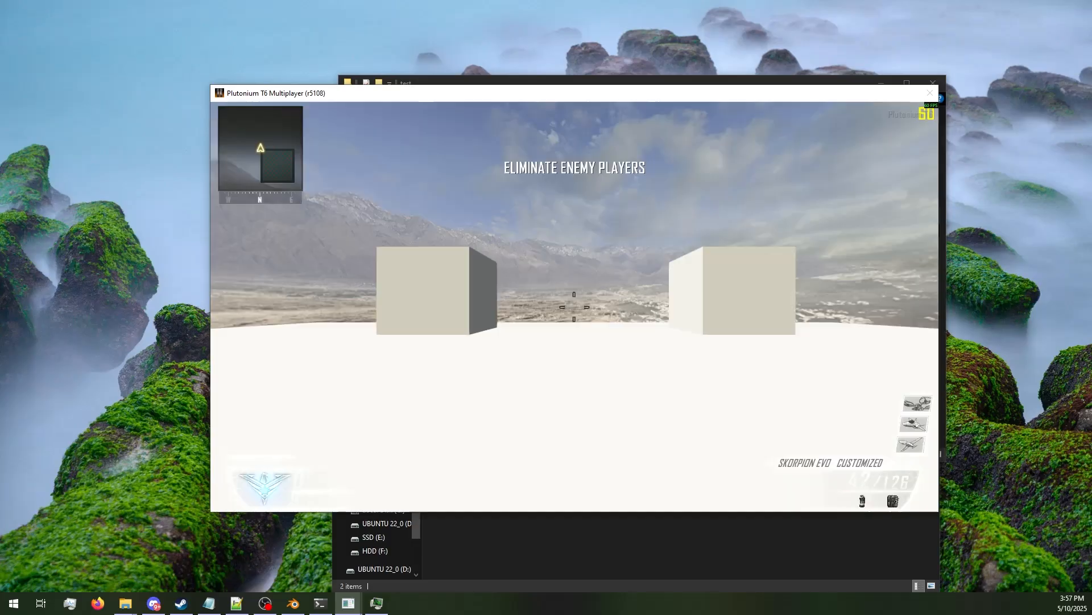
Toggle noclip on and off and move around the custom map to examine the floor and cubes from several sides.
key("n")
key("d")
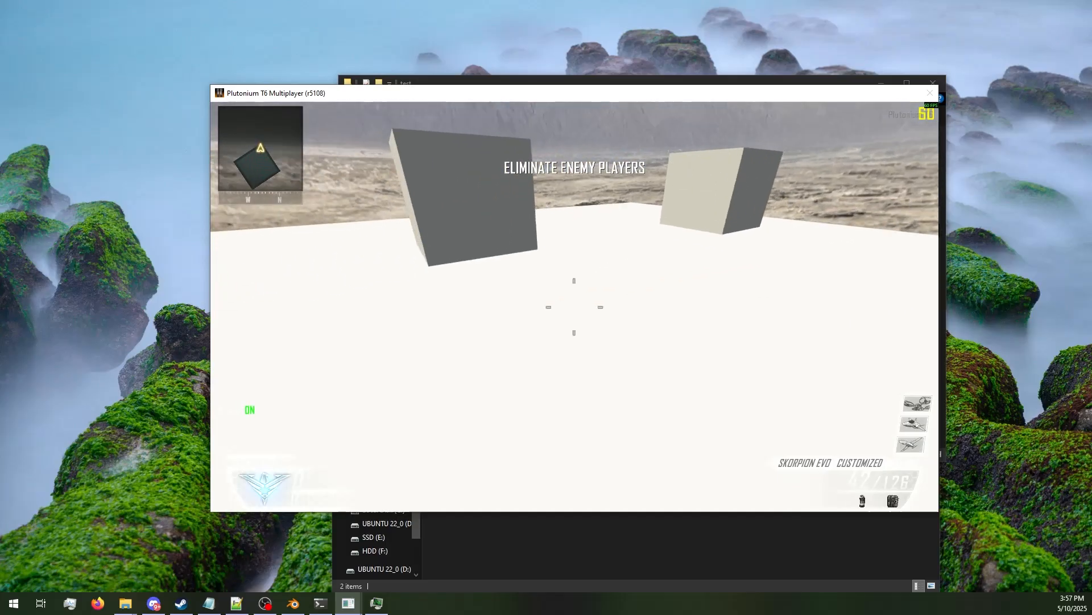
key("s")
key("d")
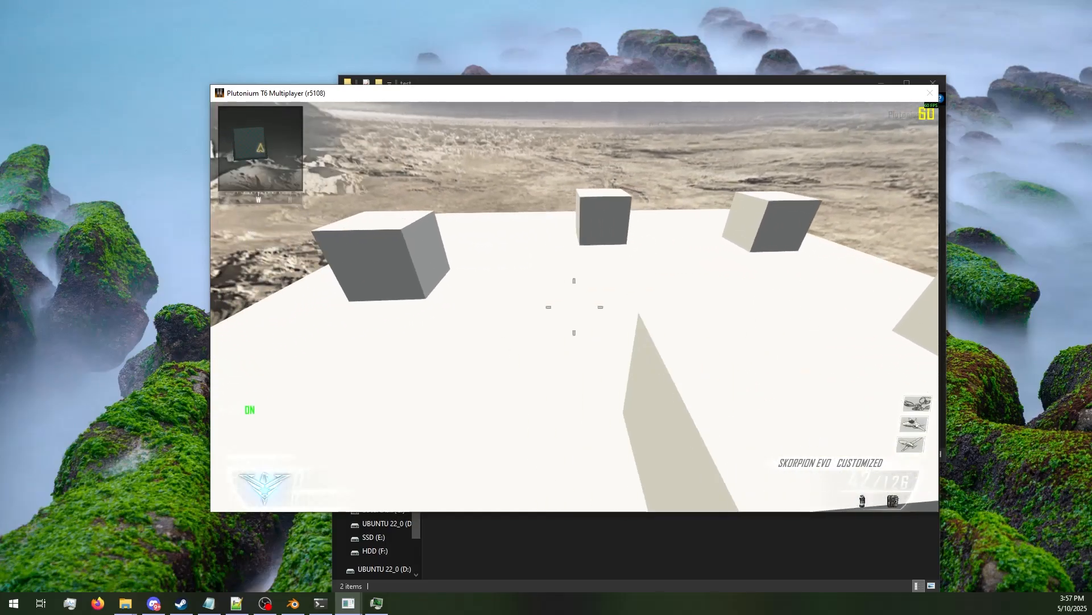
key("s")
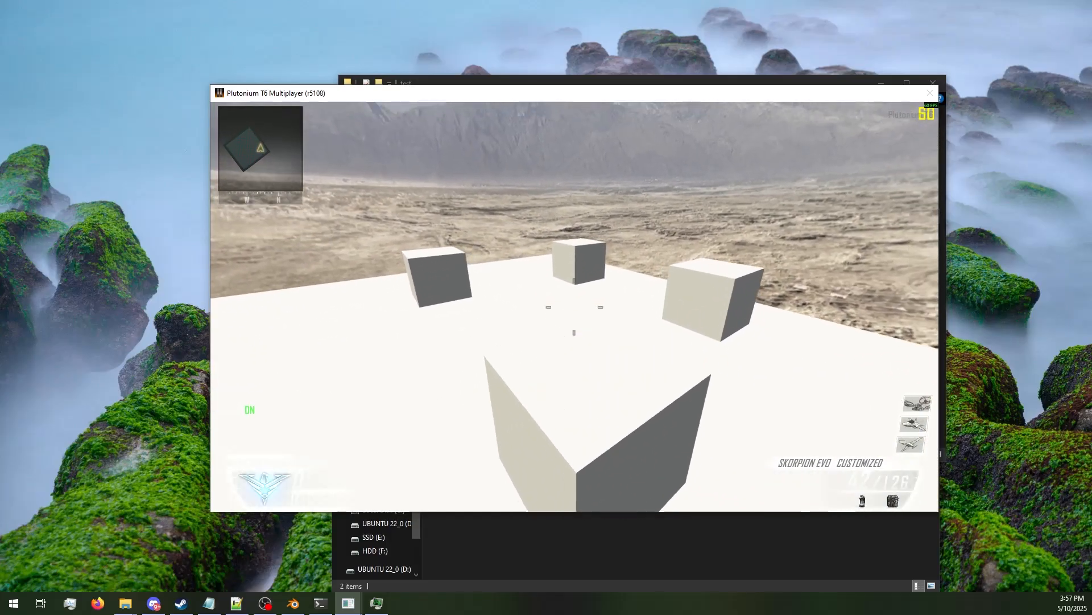
key("n")
key("n")
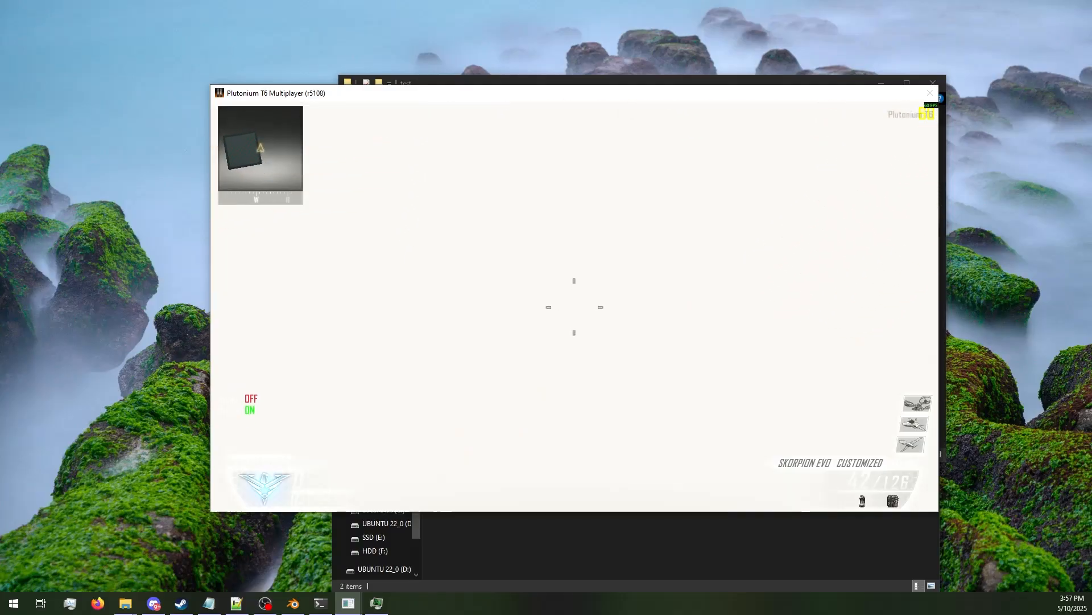
key("n")
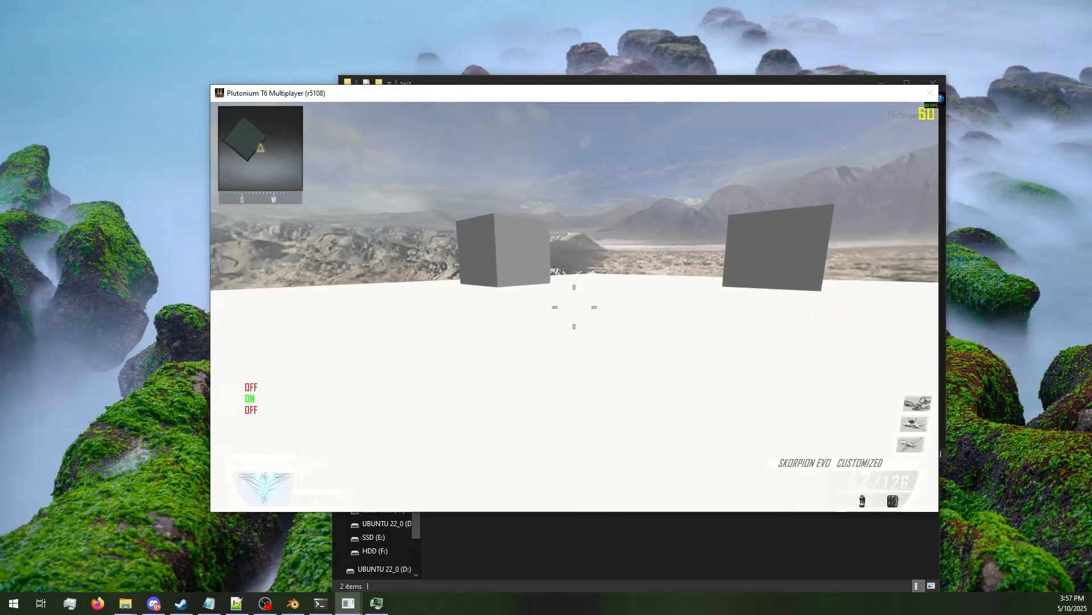
key("w")
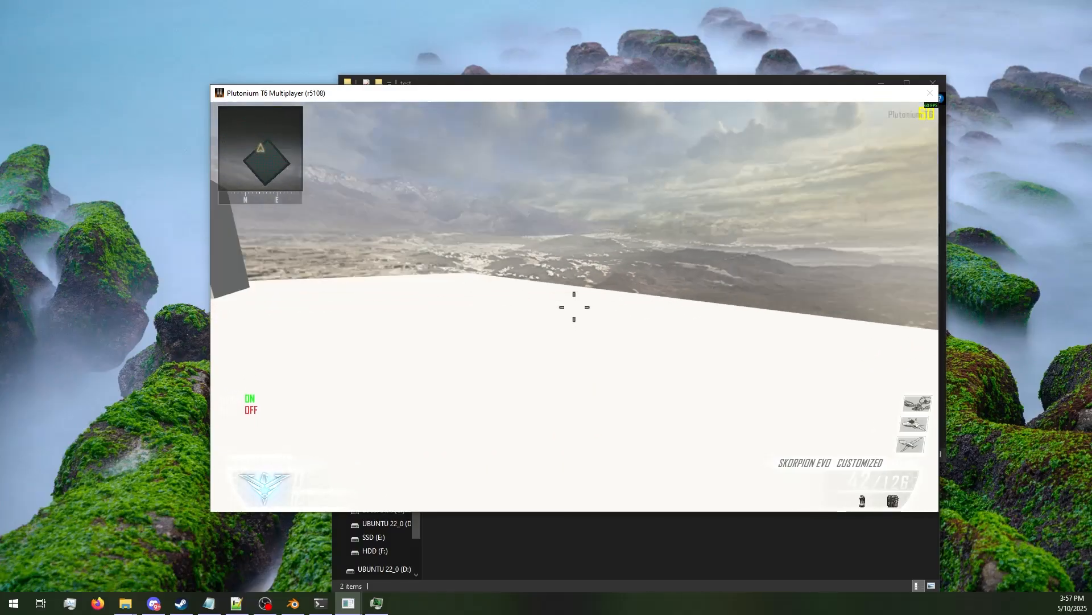
key("w")
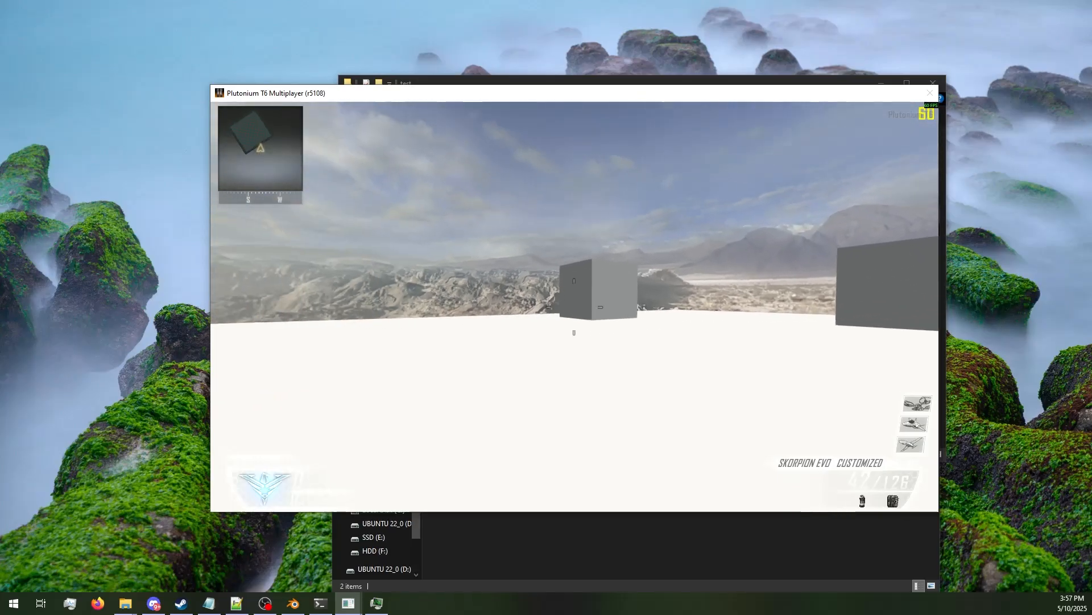
key("w")
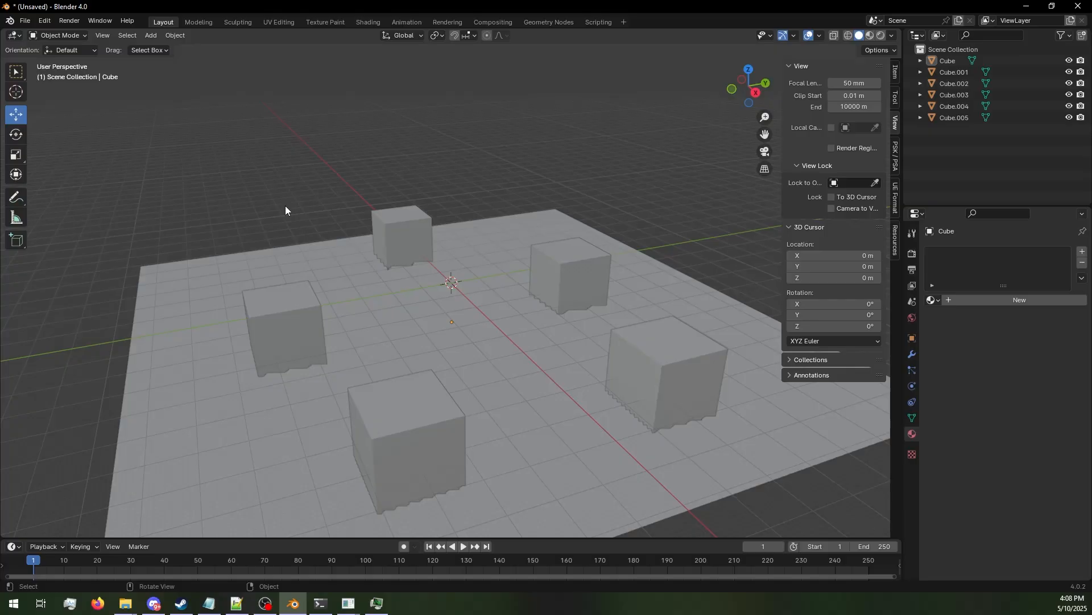
Switch to File Explorer and locate the crate.iwi and grass.iwi textures in the zone_raw\test\images folder.
mouse_move(125, 603)
left_click(165, 546)
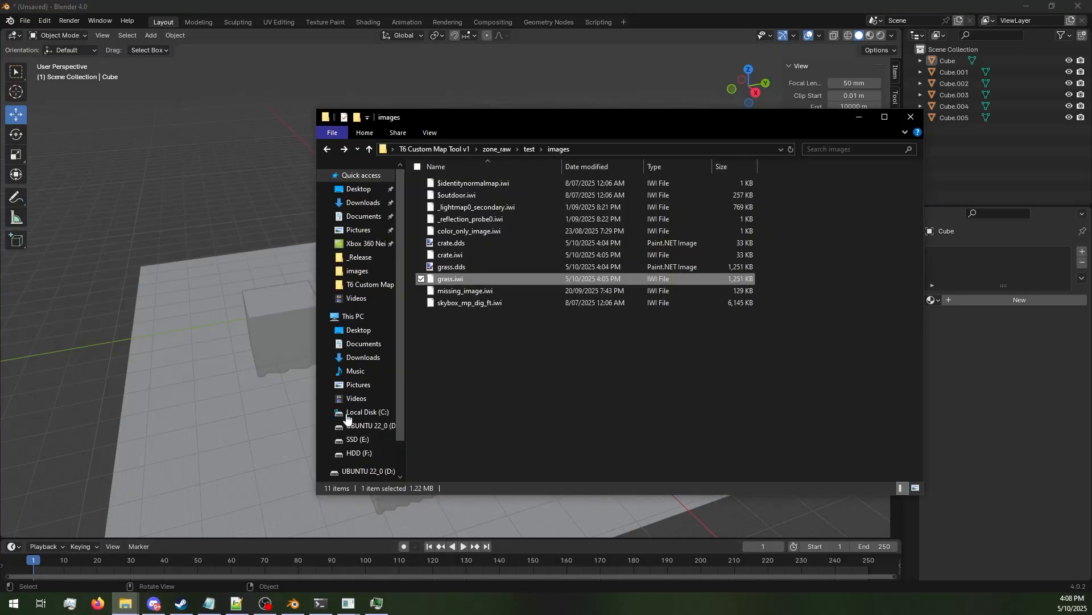
left_click(435, 255)
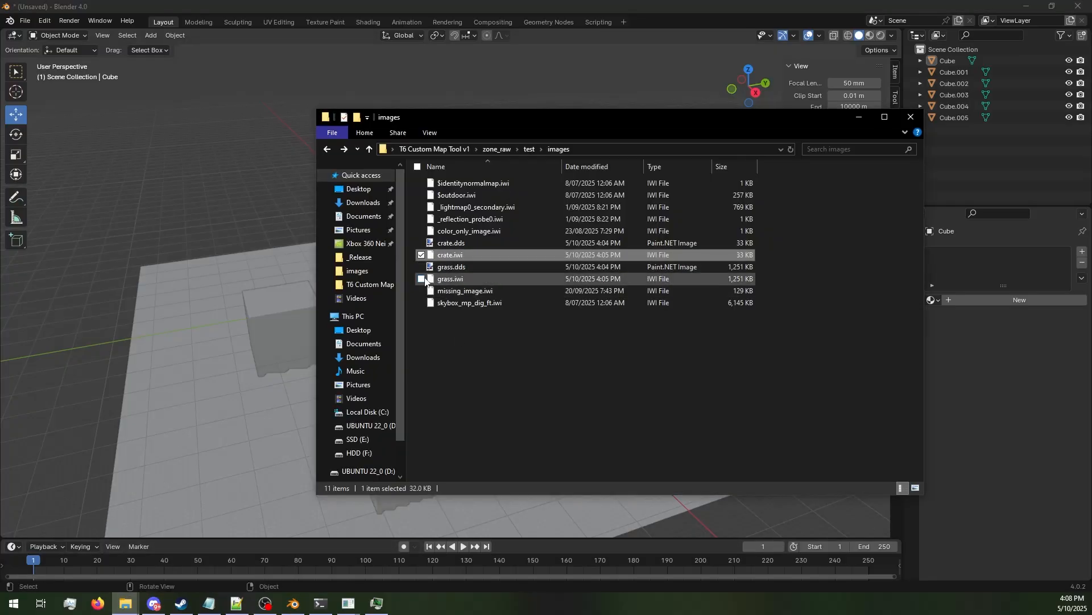
left_click(422, 279)
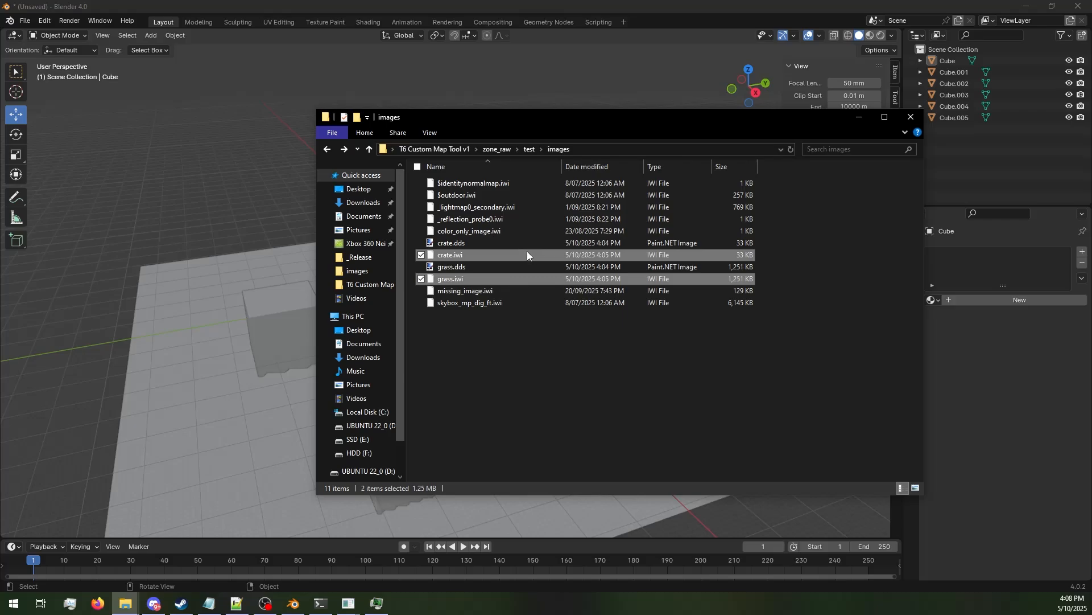
Go up to the test folder, reopen its images folder and locate the crate.dds and grass.dds files.
left_click(528, 151)
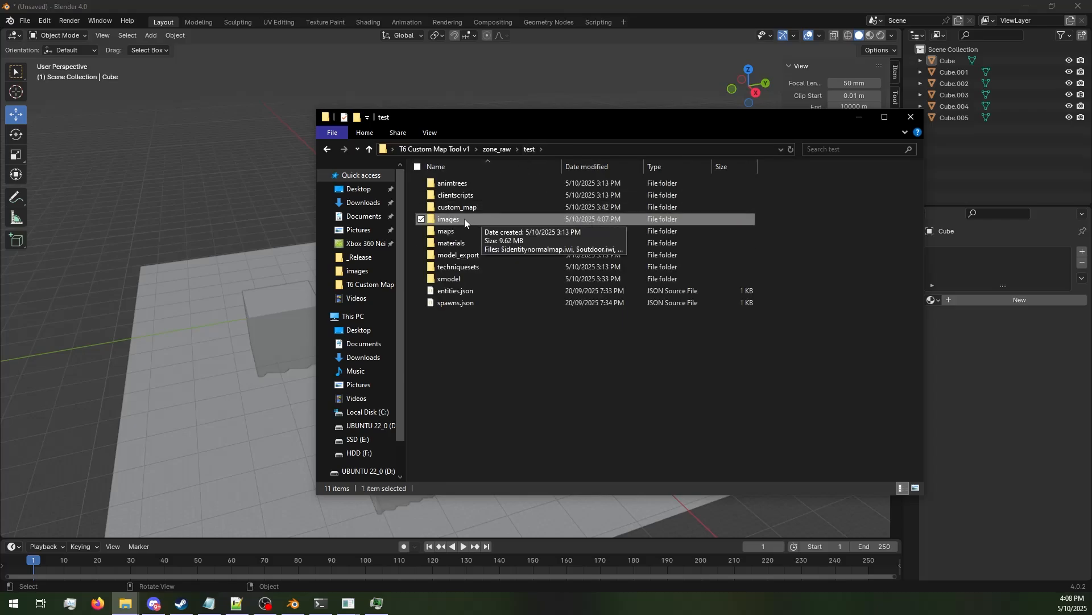
double_click(499, 217)
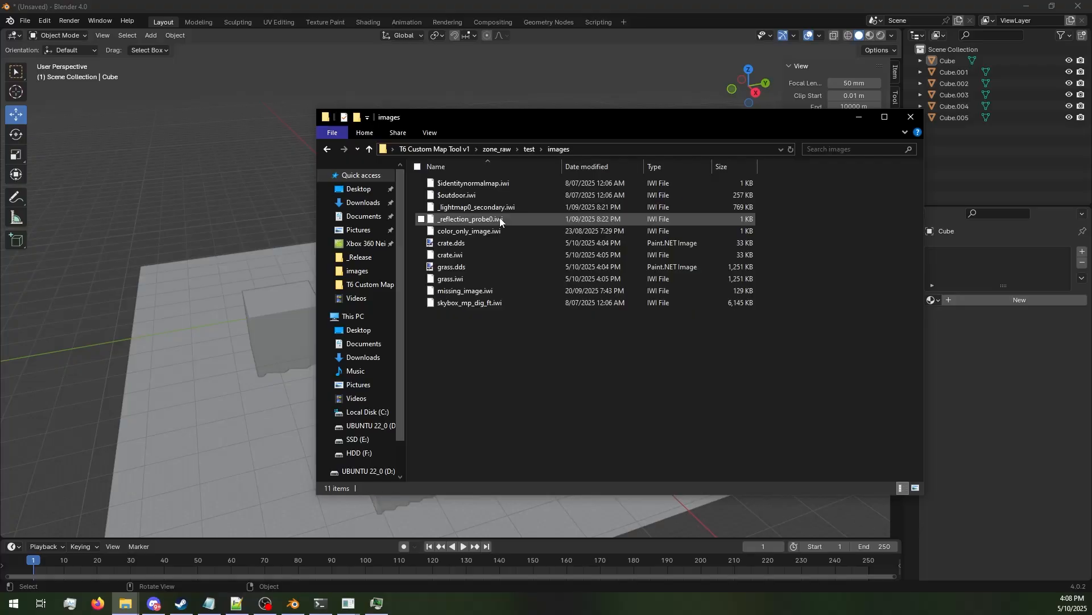
left_click(476, 237)
left_click(473, 265)
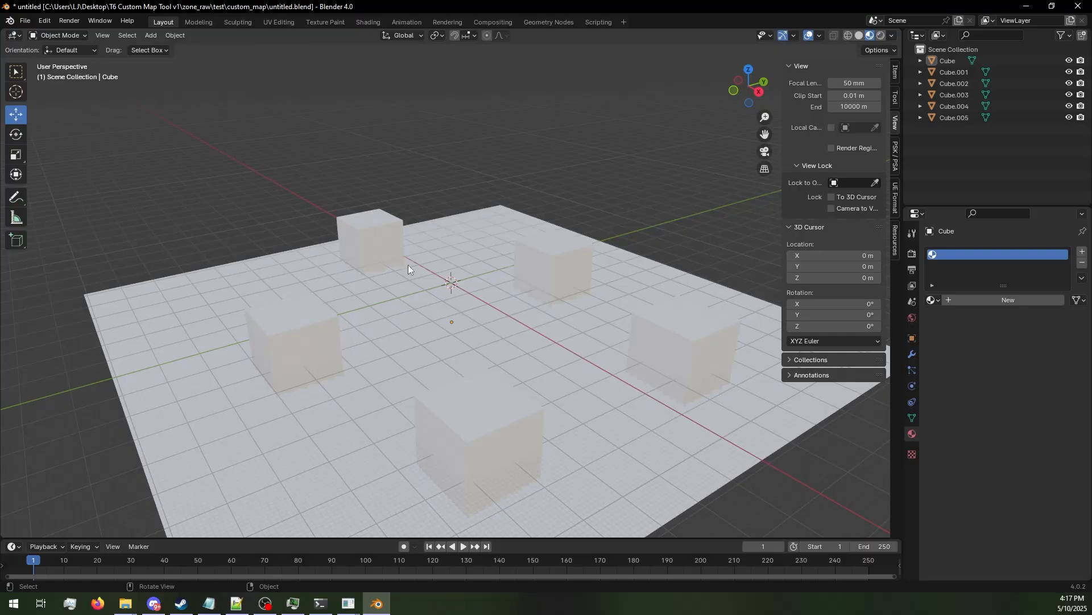
Create a new material named grass on the large floor object in Blender.
left_click(479, 303)
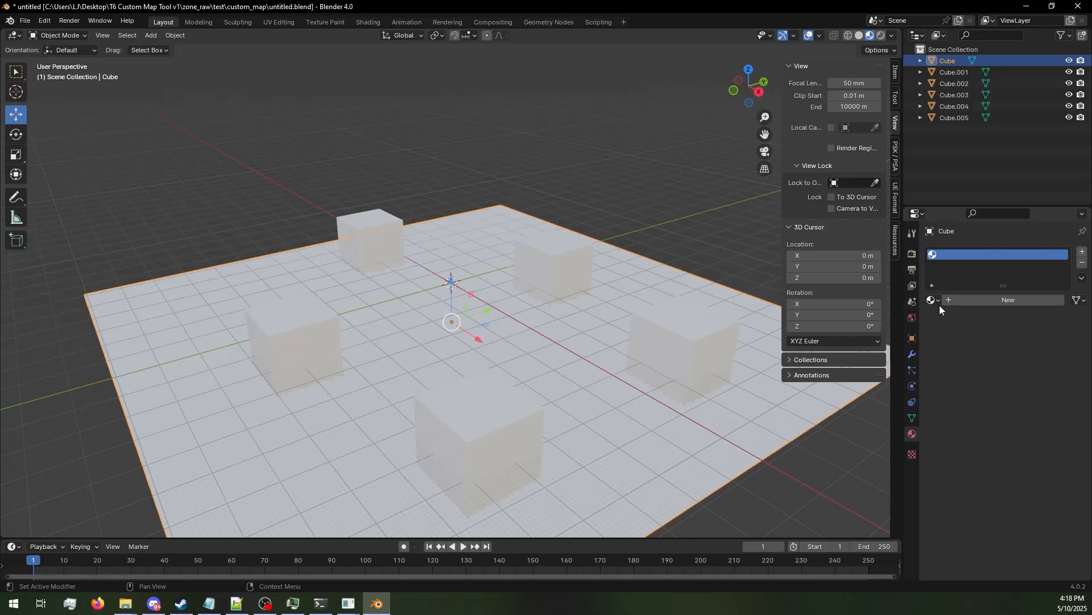
left_click(965, 304)
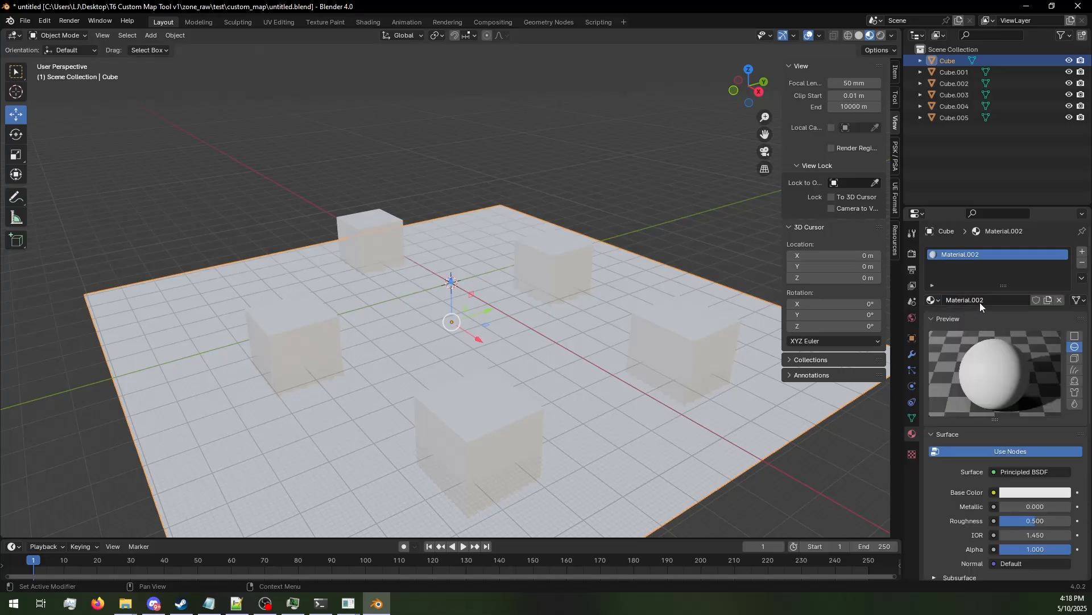
left_click(981, 302)
key("ctrl+a")
type("gr")
key("Return")
Give the grass material's base color an image texture and load grass.dds from the zone_raw\test\images folder.
left_click(994, 493)
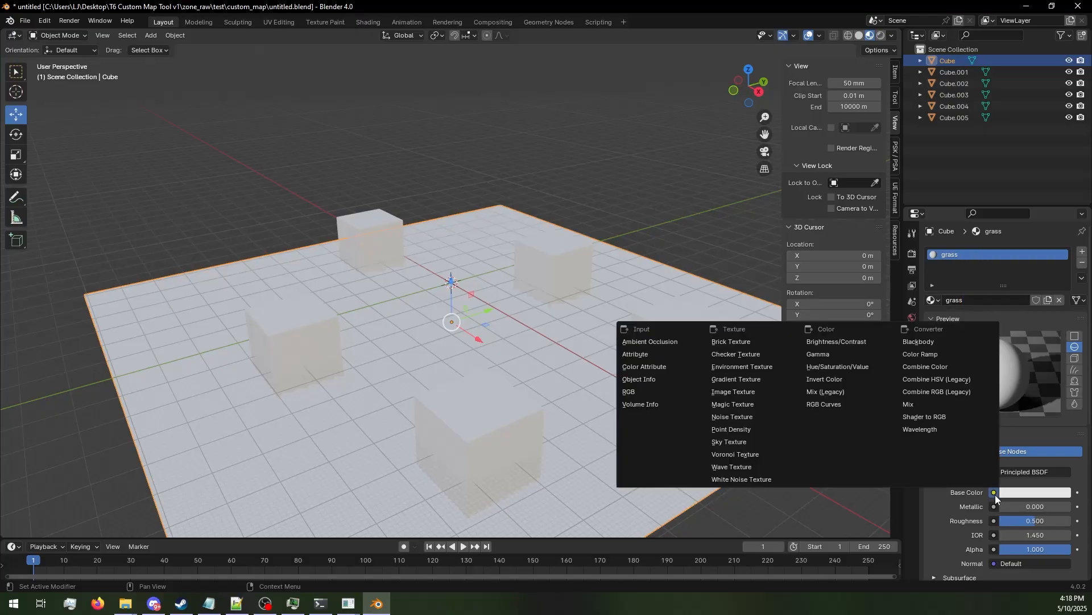
left_click(733, 392)
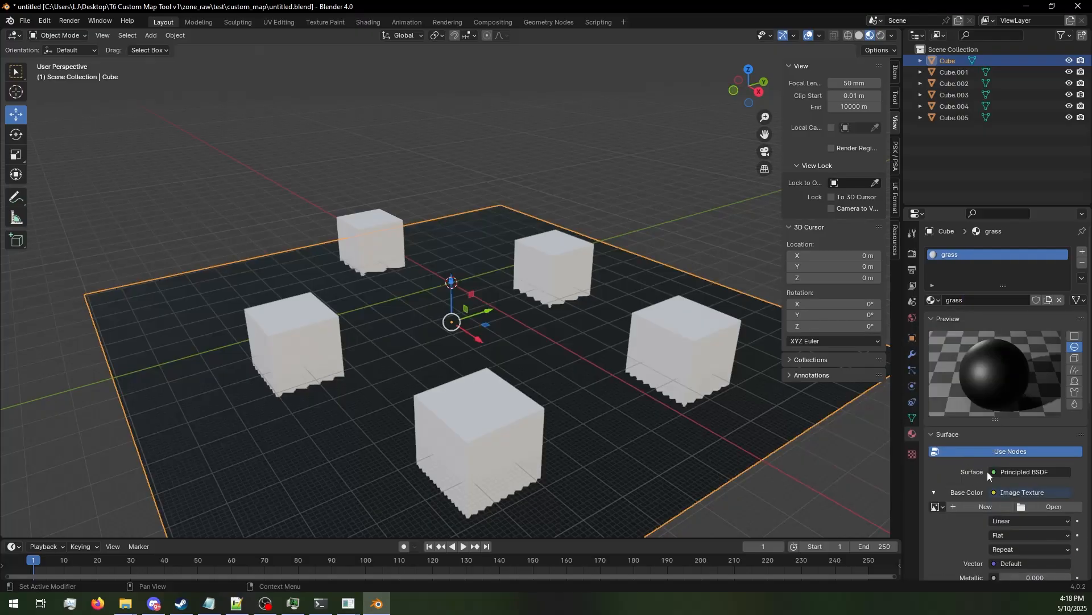
left_click(1050, 507)
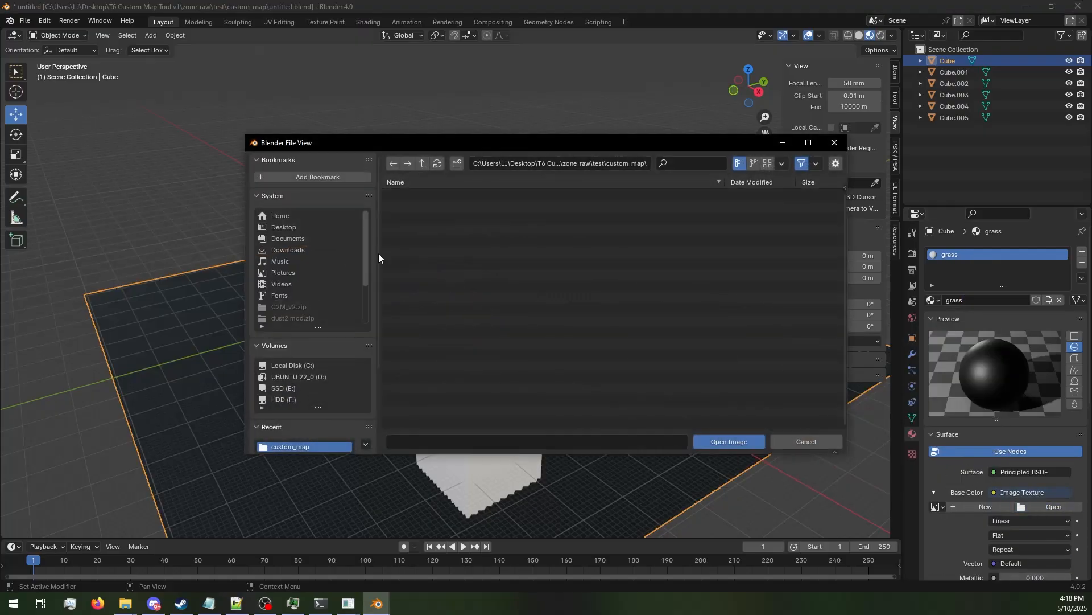
left_click(421, 163)
left_click(428, 230)
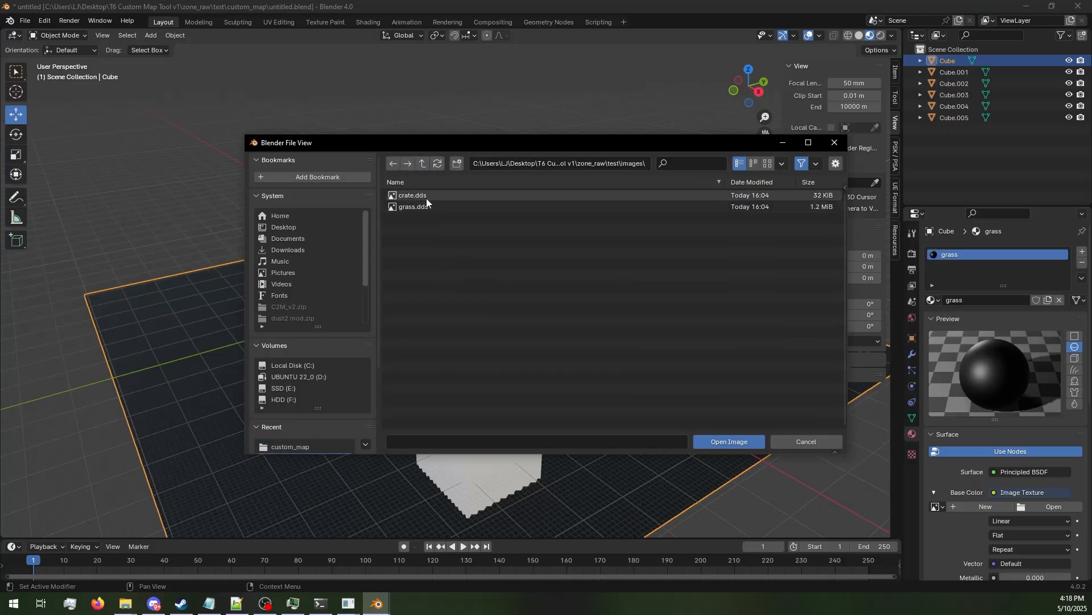
double_click(427, 206)
Select the farthest cube on the floor and create a new material named crate on it.
left_click(380, 224)
left_click(425, 197)
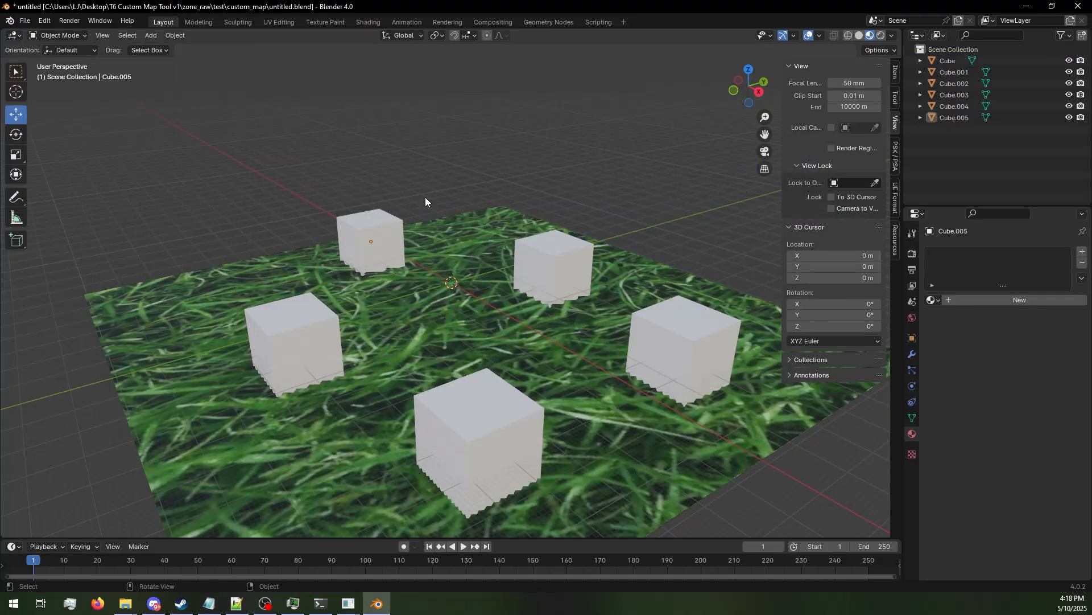
left_click(381, 226)
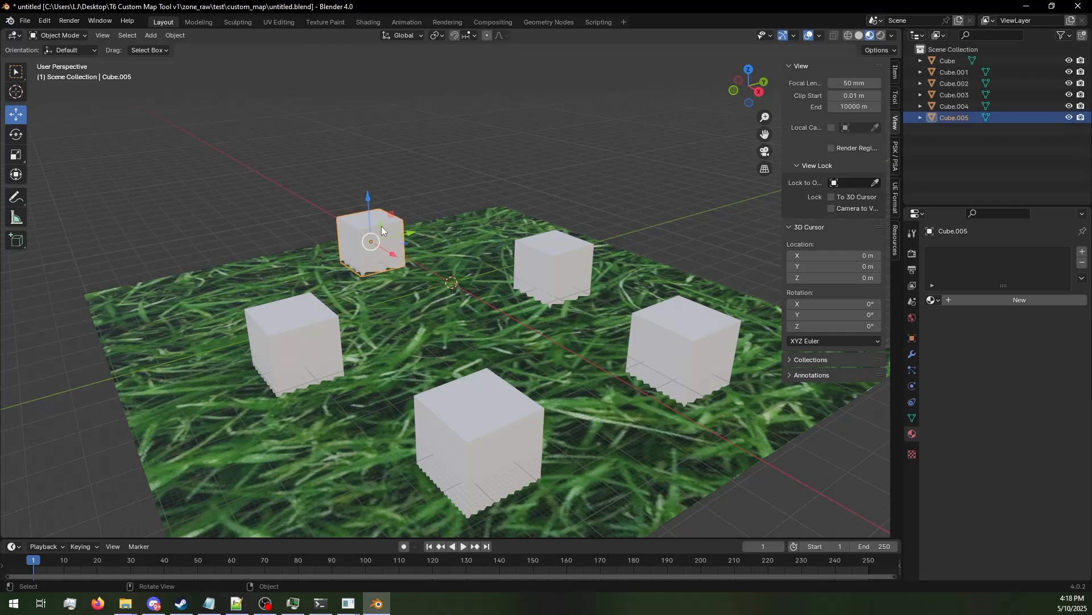
left_click(949, 304)
left_click(950, 302)
type("Grate")
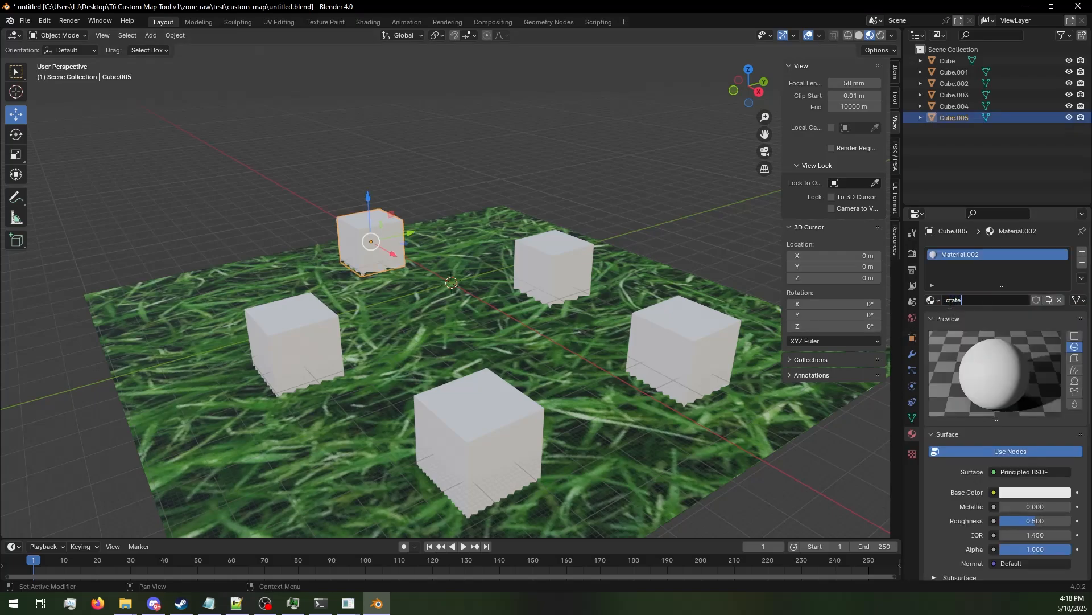
key("Return")
Give the crate material's base color an image texture and load crate.dds from the zone_raw\test\images folder.
left_click(995, 473)
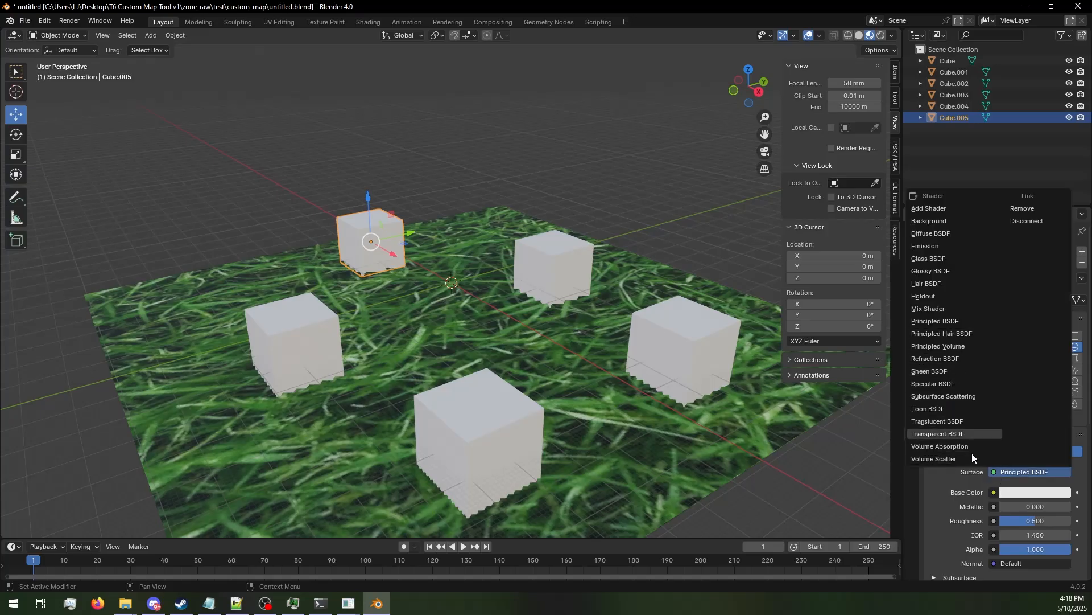
left_click(994, 492)
left_click(751, 391)
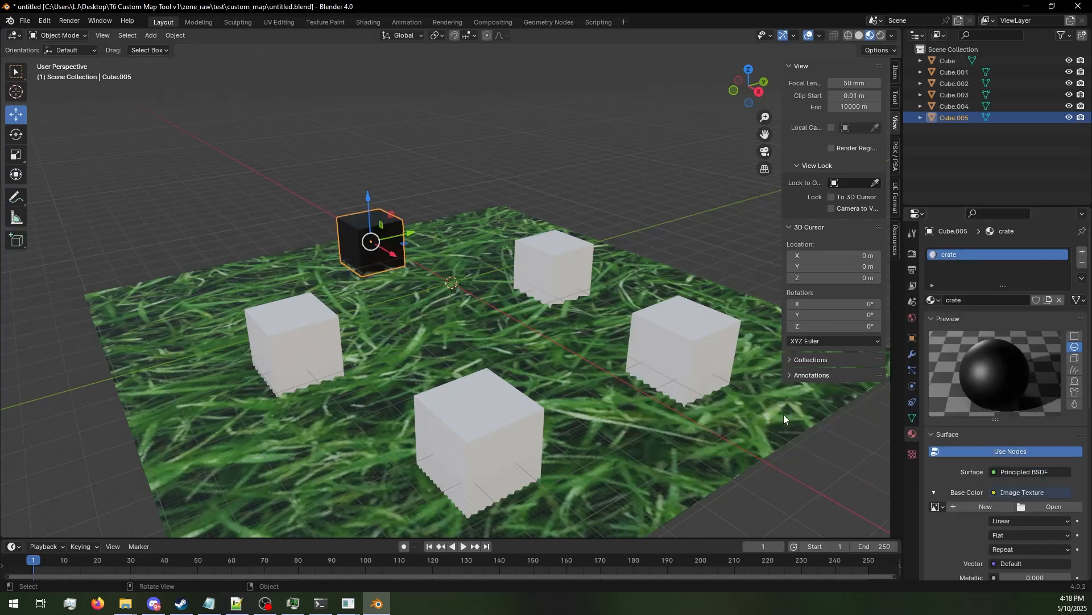
left_click(1052, 507)
left_click(289, 445)
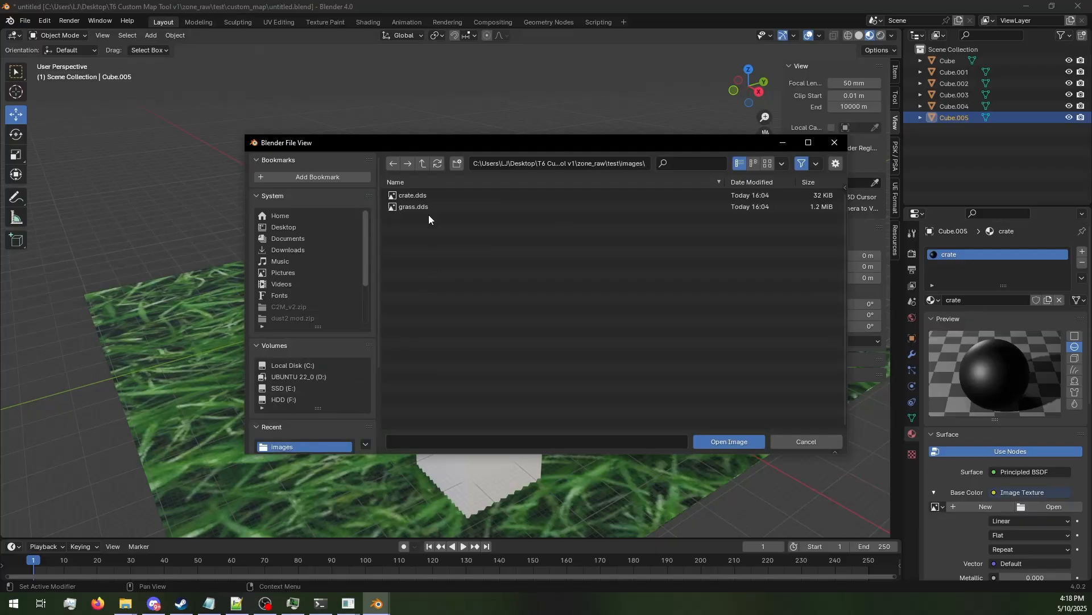
double_click(429, 197)
Assign the existing crate material to the four remaining untextured cubes on the grass floor.
left_click(558, 263)
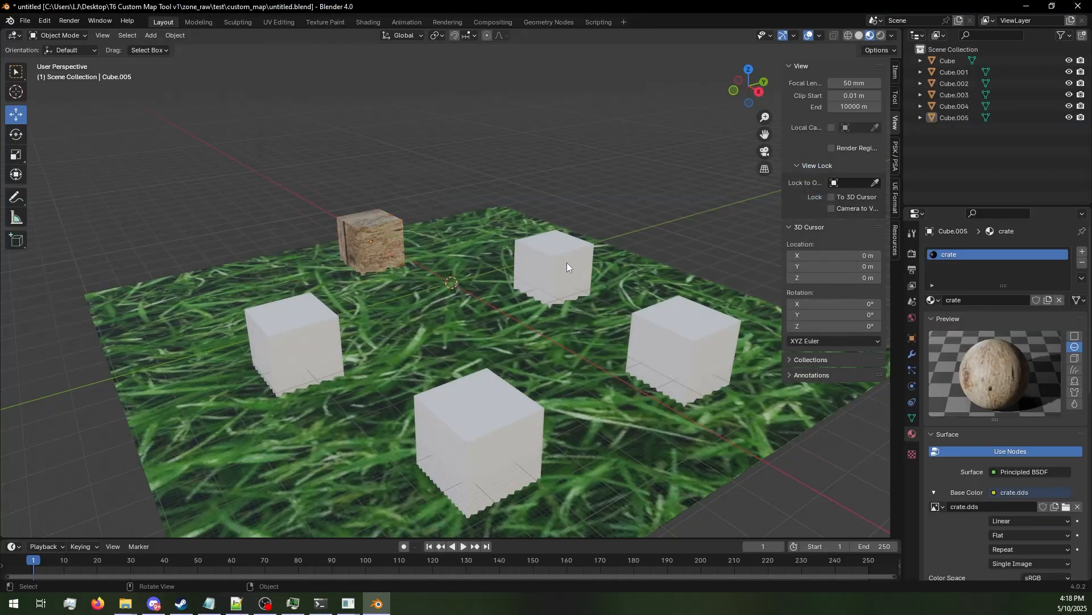
left_click(933, 300)
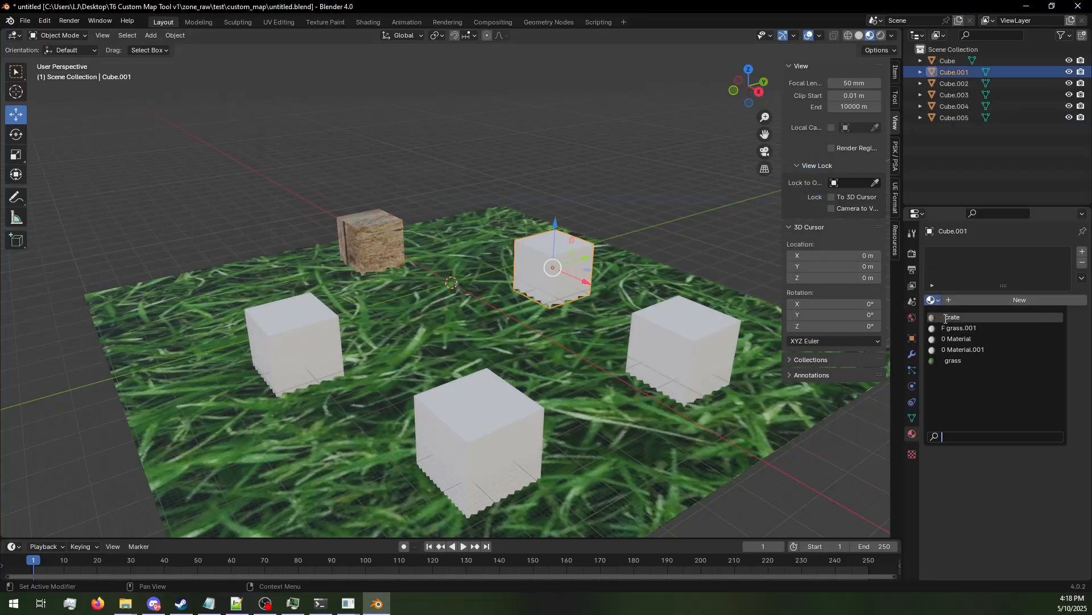
left_click(947, 317)
left_click(318, 340)
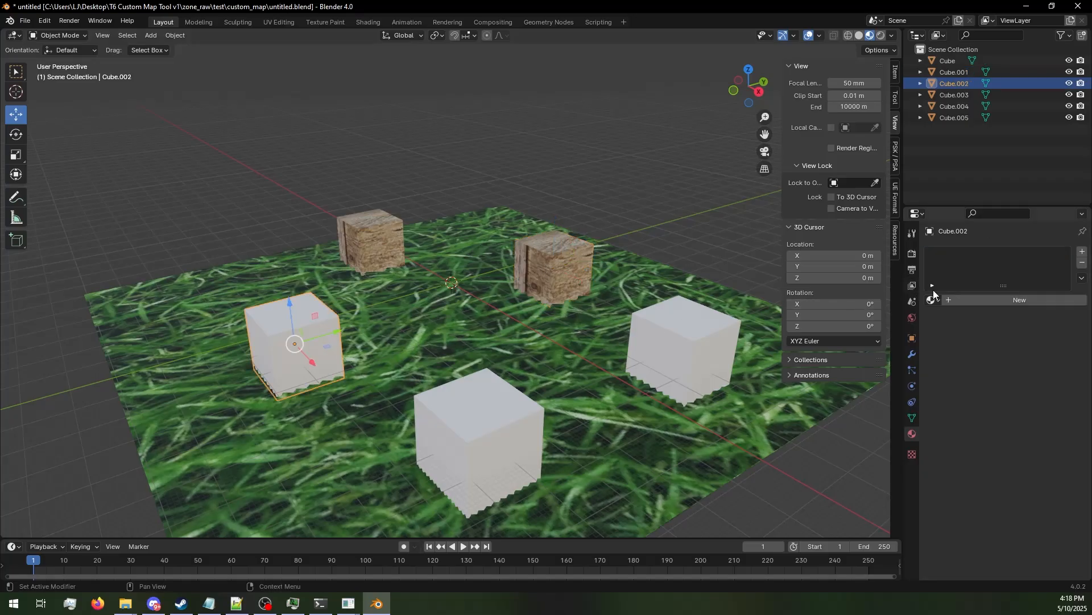
left_click(933, 300)
left_click(947, 317)
left_click(534, 402)
left_click(933, 300)
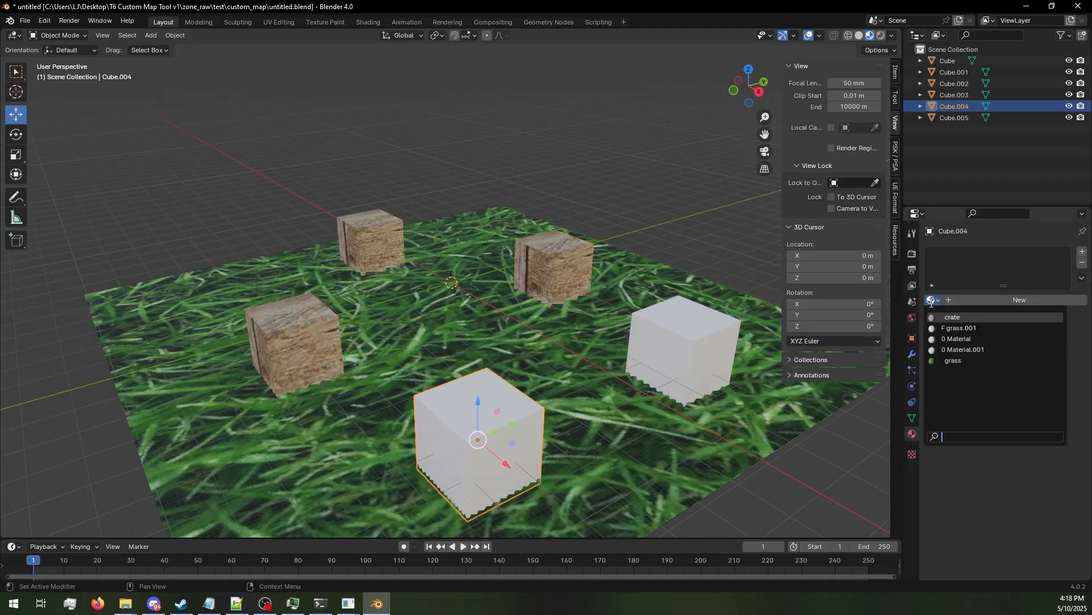
left_click(948, 317)
left_click(683, 350)
left_click(934, 301)
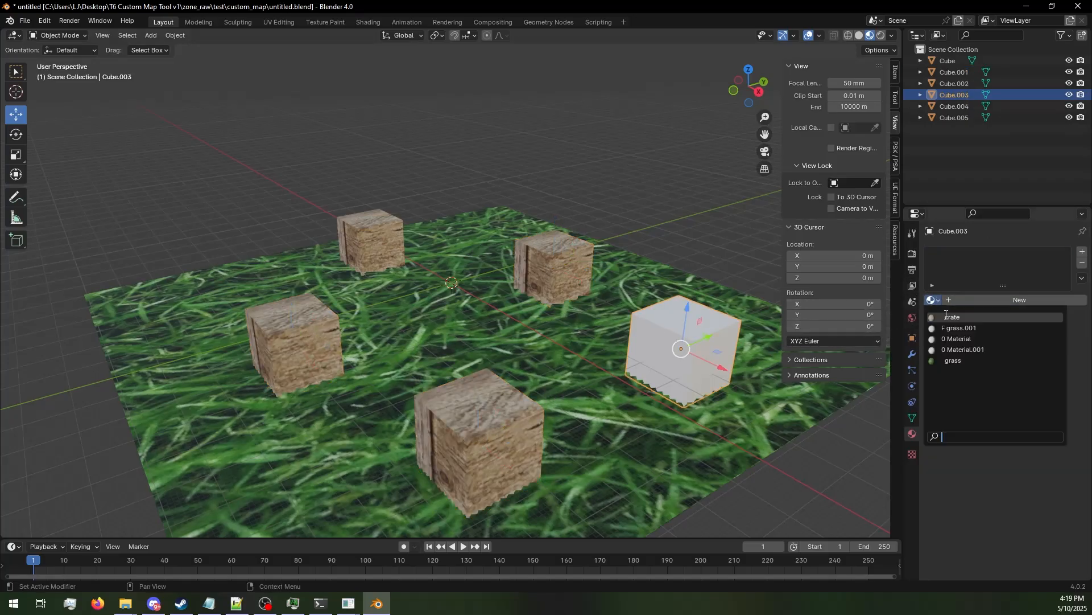
left_click(948, 317)
left_click(360, 230)
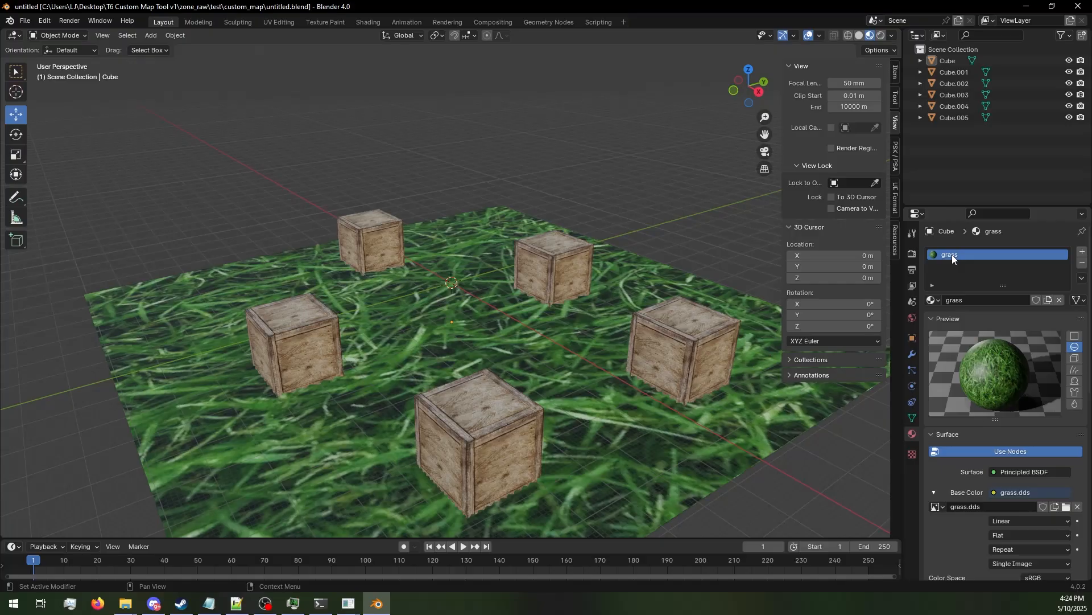
Compare the grass and crate material names with grass.iwi and crate.iwi in the test images folder.
mouse_move(126, 604)
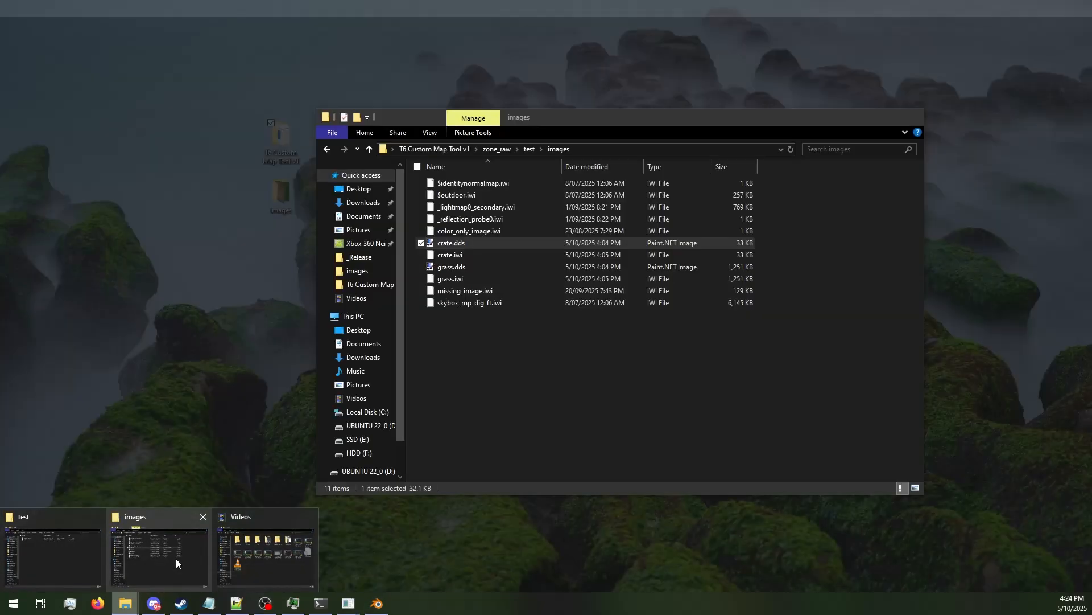
left_click(171, 546)
left_click(464, 282)
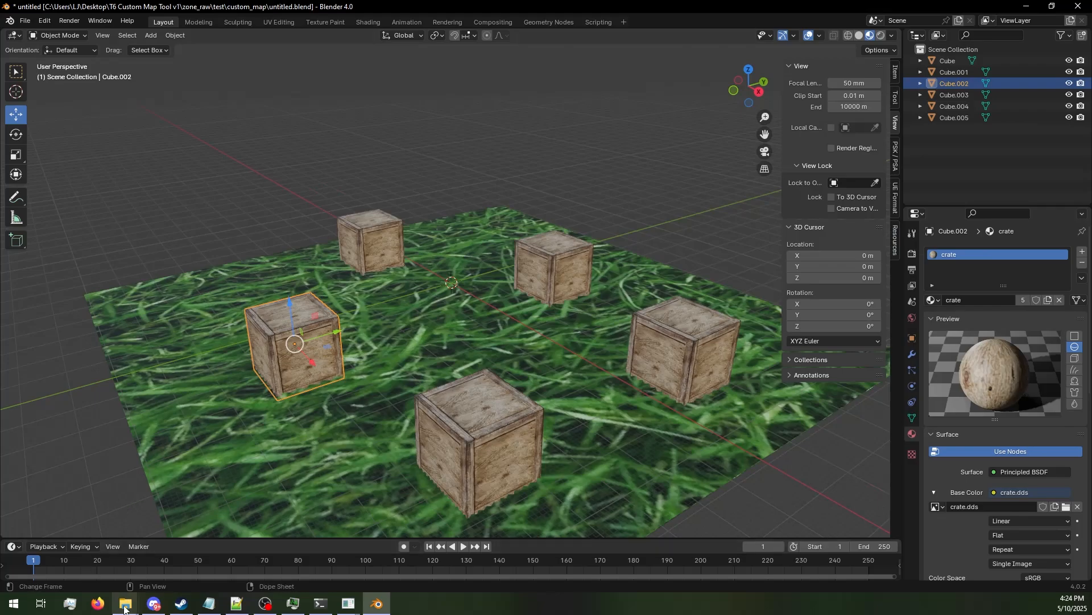
mouse_move(125, 603)
left_click(160, 546)
left_click(477, 255)
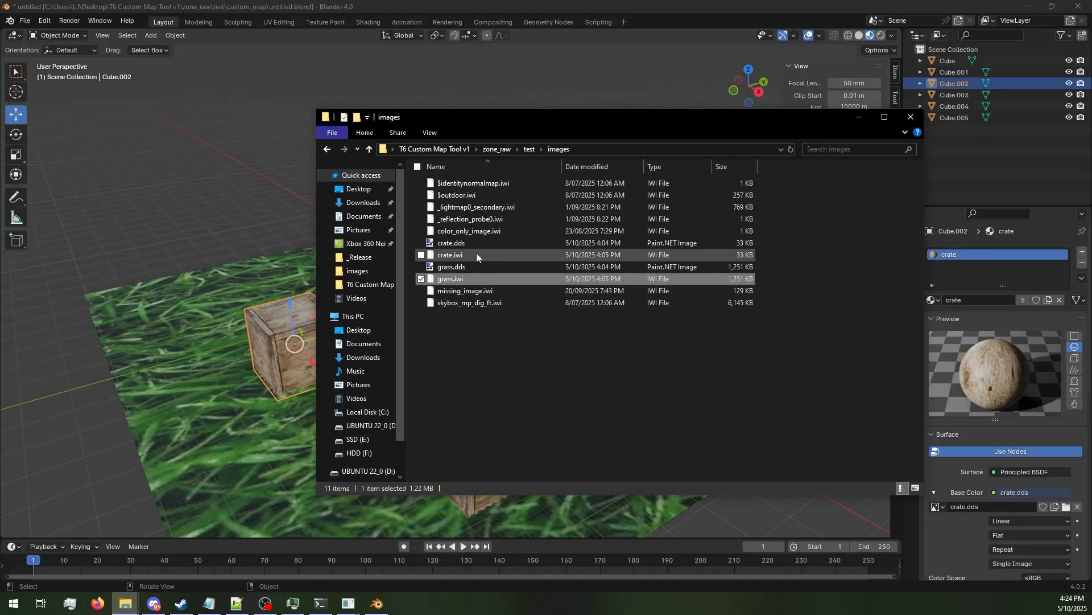
left_click(470, 5)
Export the textured scene as FBX, overwriting map_gfx.fbx in the custom_map folder.
left_click(28, 21)
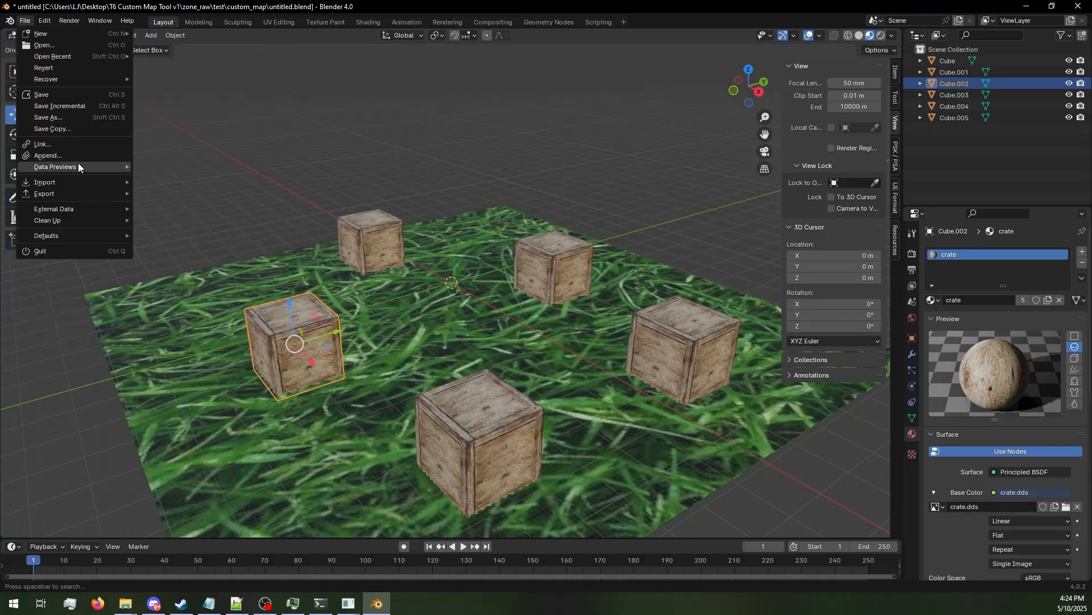
mouse_move(77, 183)
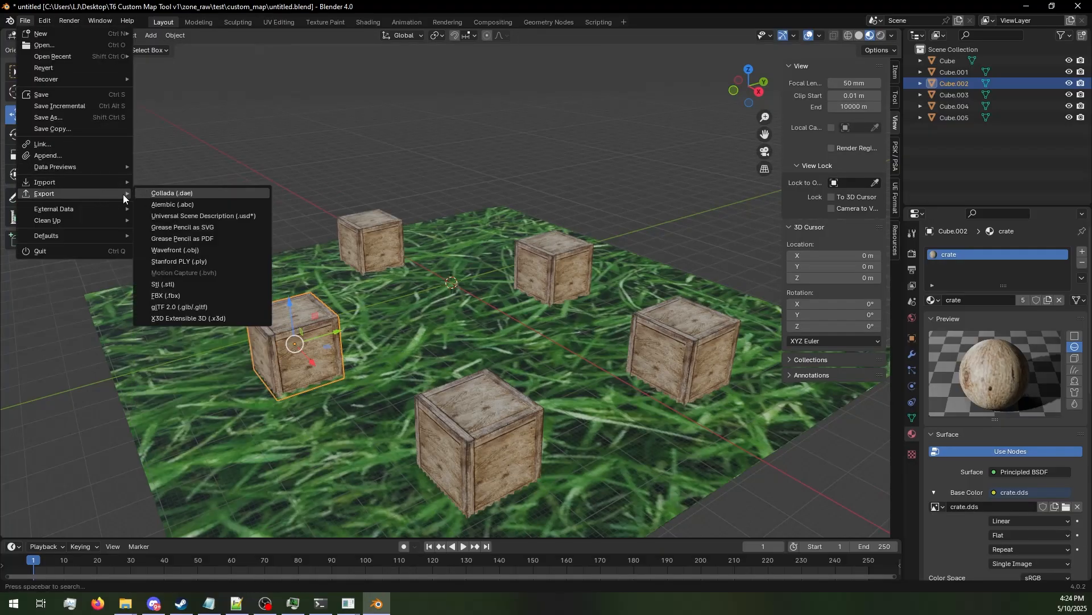
left_click(171, 297)
scroll(752, 358, "down", 10)
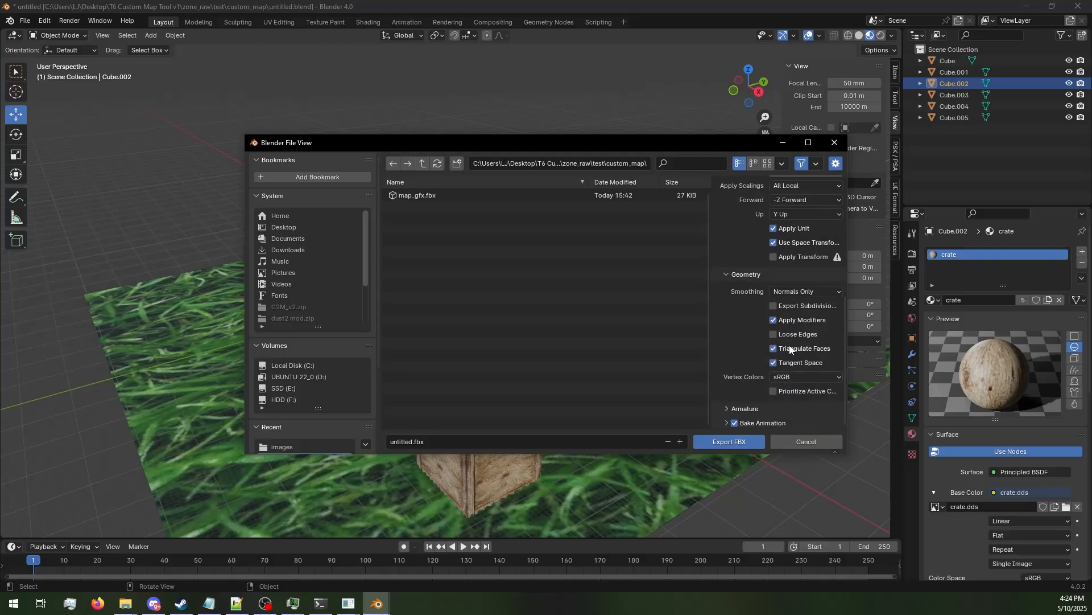
left_click(432, 195)
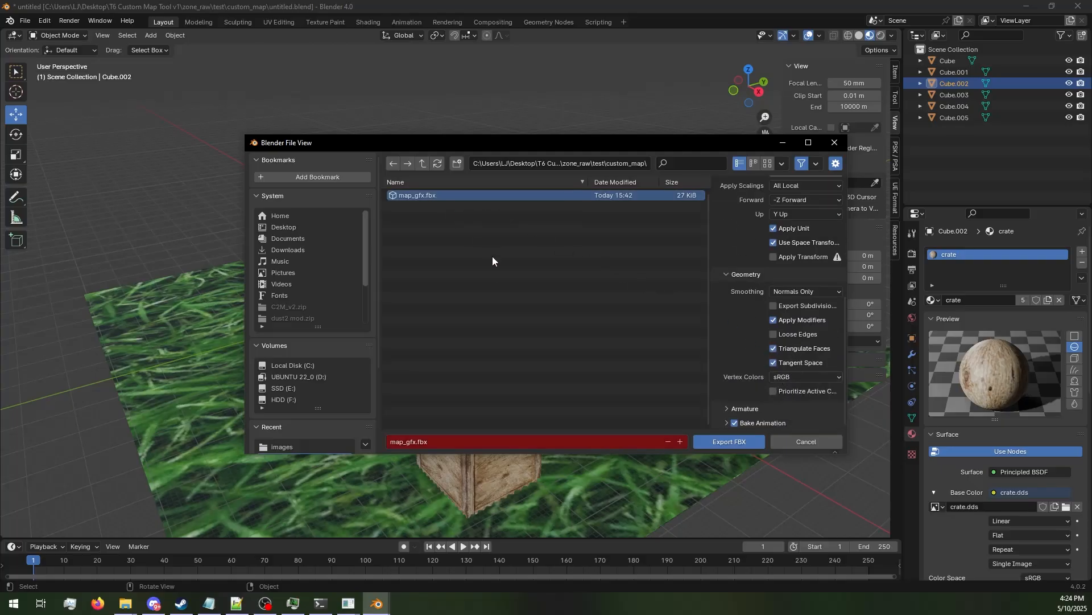
left_click(705, 441)
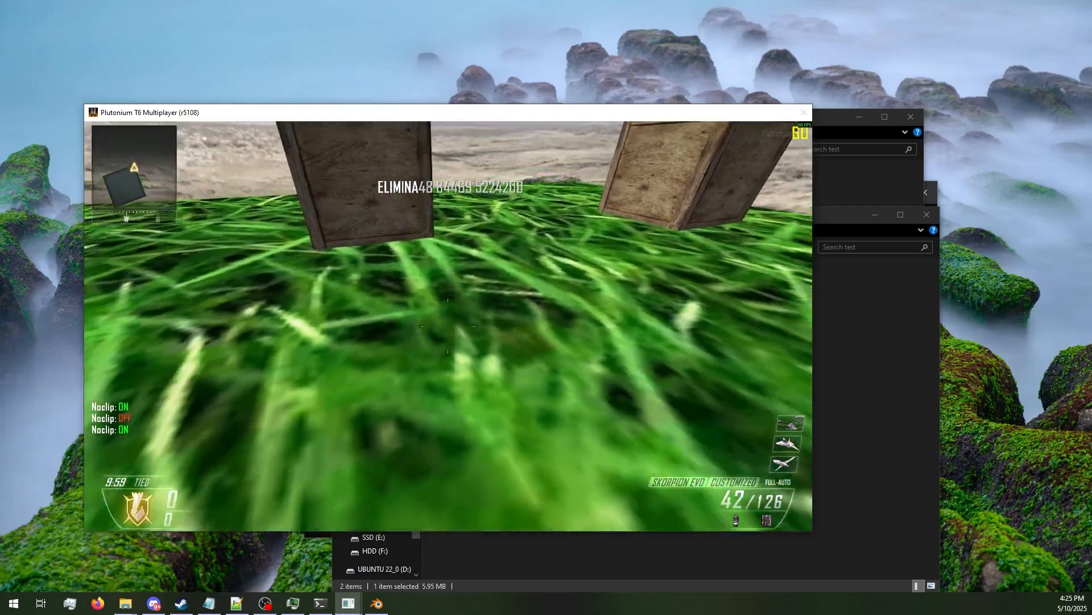
Fly around the test map in Plutonium T6 Multiplayer to inspect the grass floor and crates.
key("s")
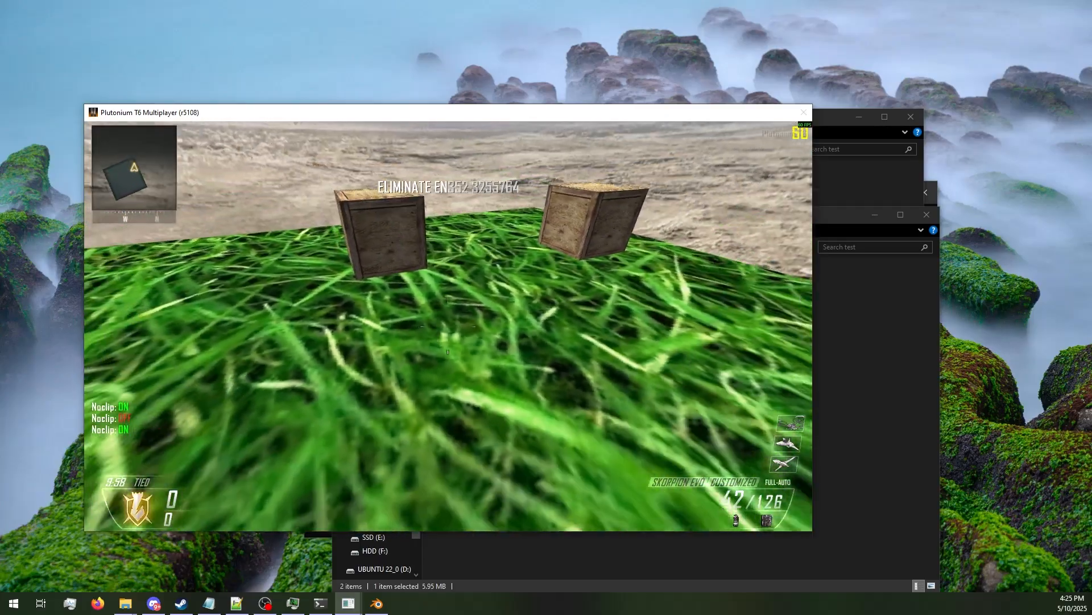
key("d")
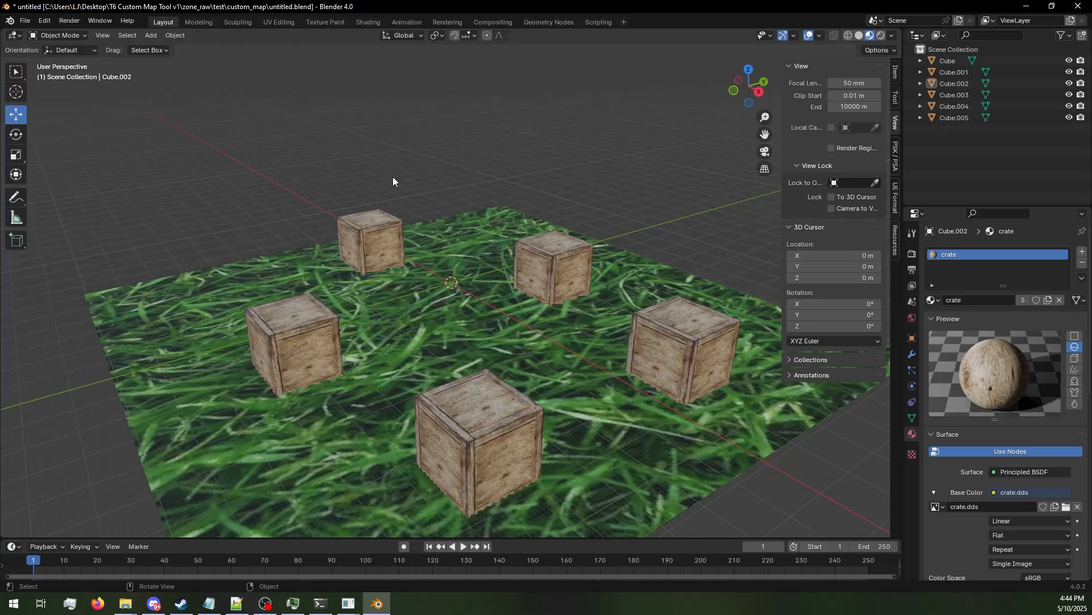
left_click(314, 322)
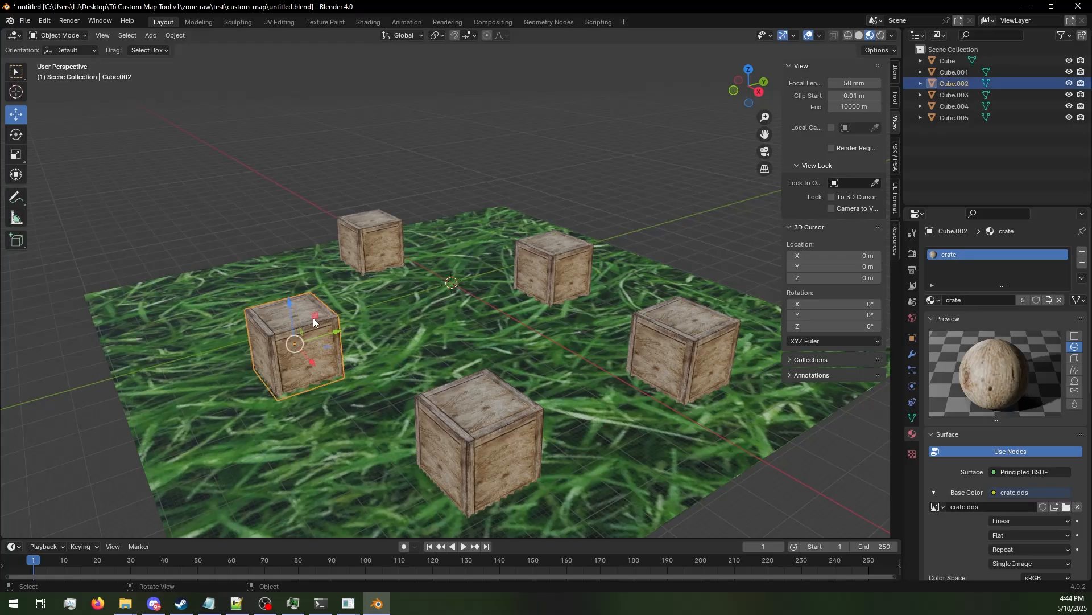
left_click(553, 255)
left_click(383, 241)
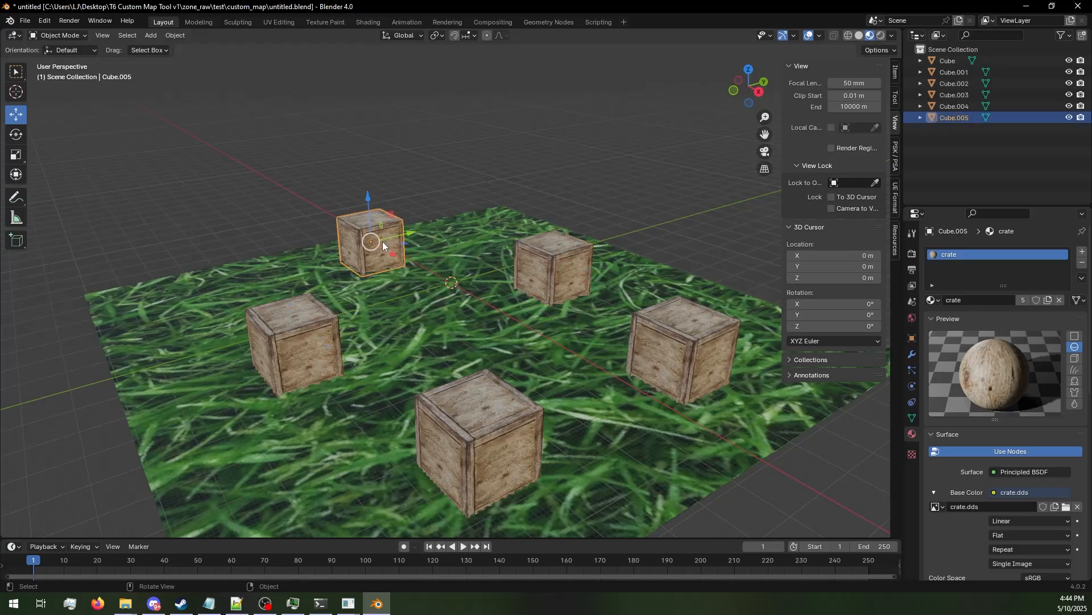
left_click(483, 408)
left_click(656, 354)
left_click(402, 194)
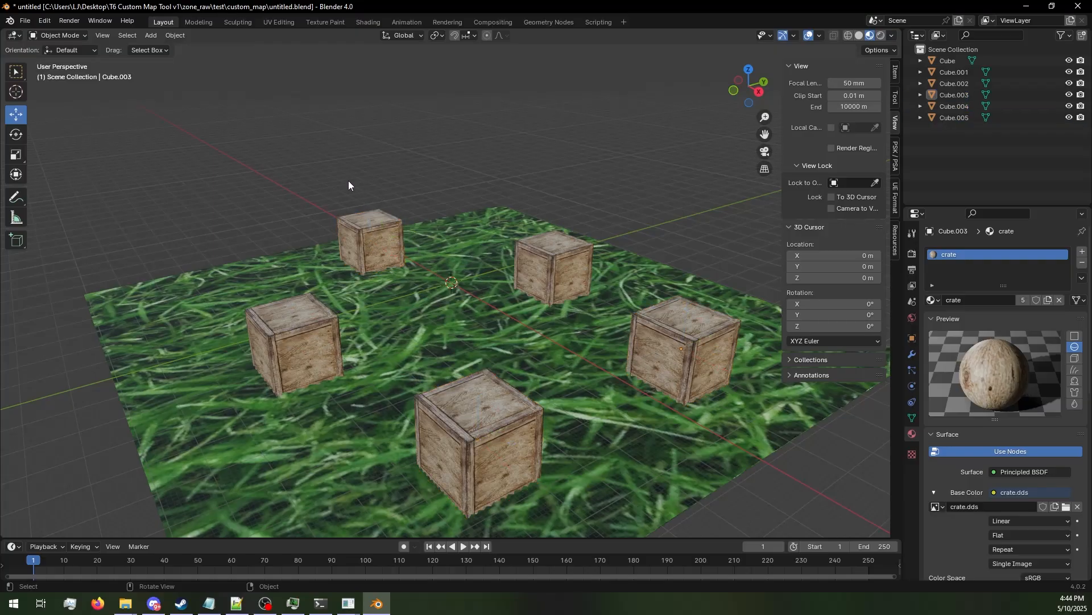
Export the full scene with all five crates from Blender as FBX again, overwriting map_gfx.fbx.
left_click(25, 21)
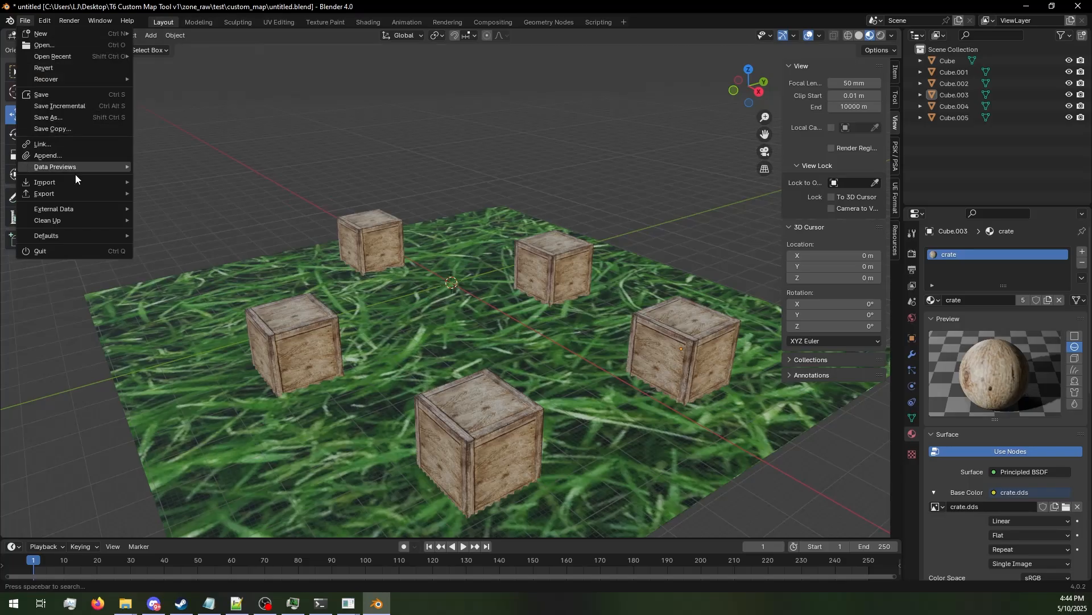
mouse_move(74, 193)
left_click(171, 295)
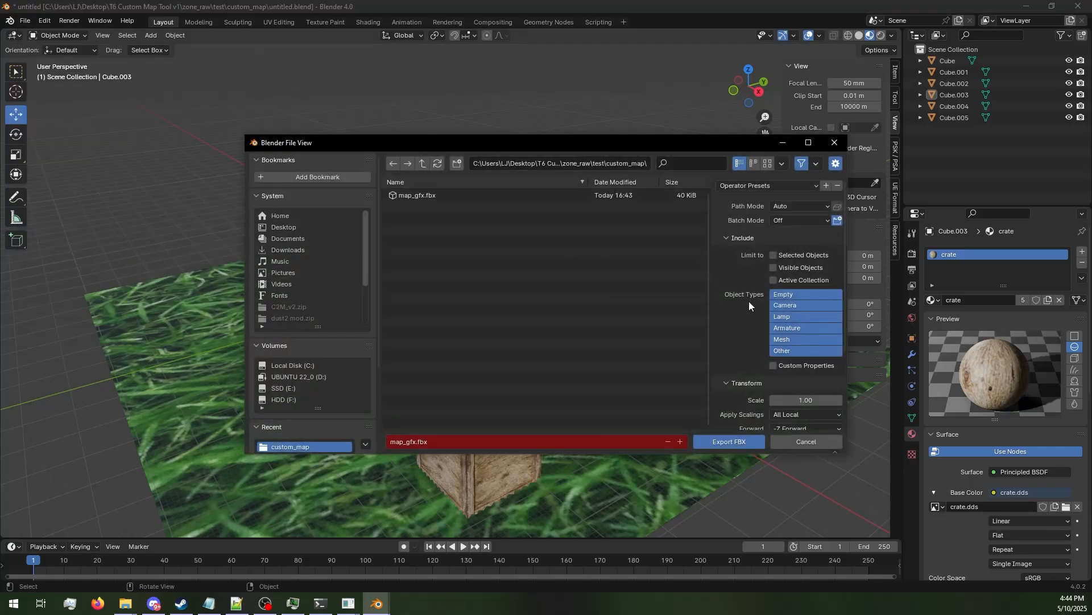
scroll(748, 319, "down", 10)
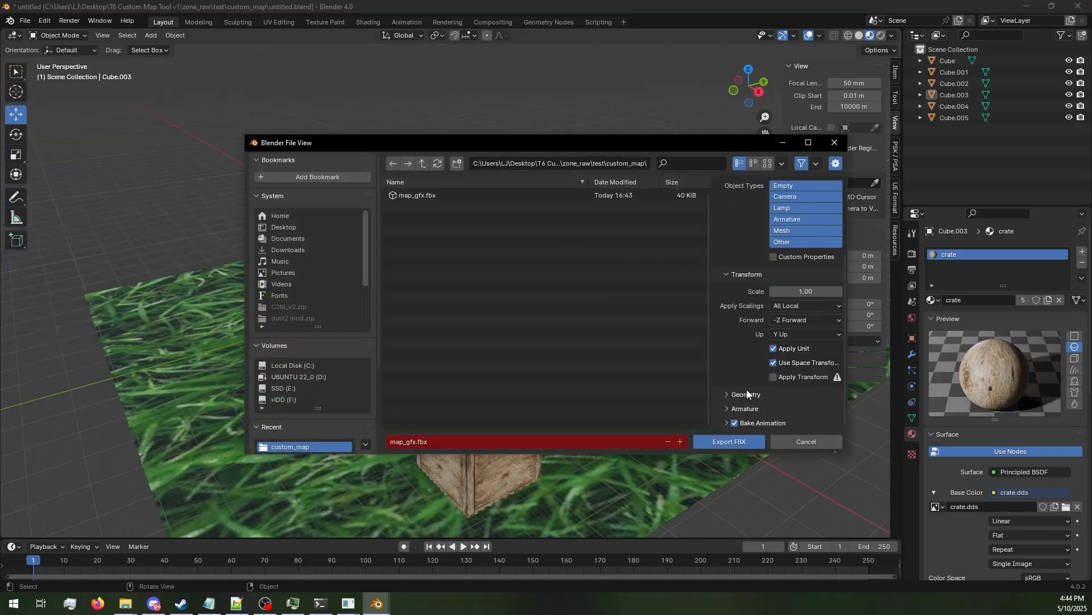
left_click(419, 197)
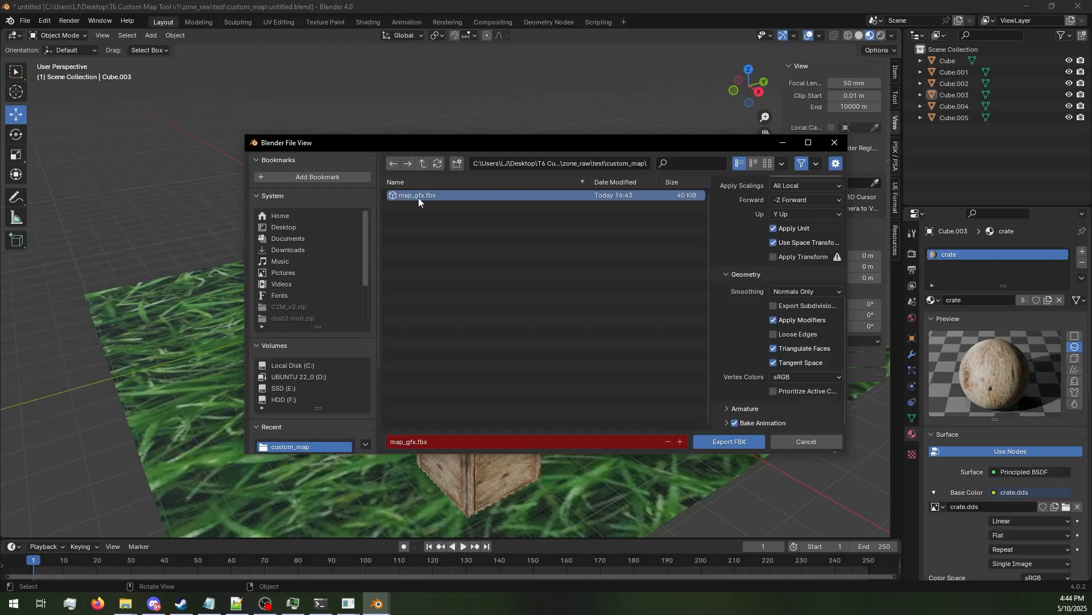
left_click(713, 444)
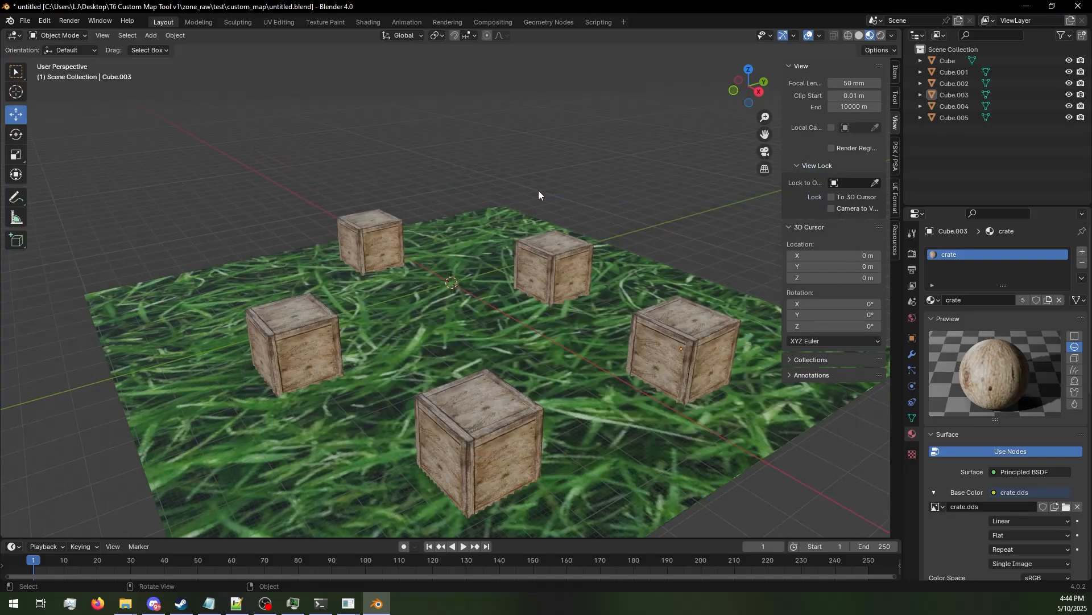
Delete the two crates Cube.001 and Cube.002 from the scene.
left_click(548, 244)
key("Delete")
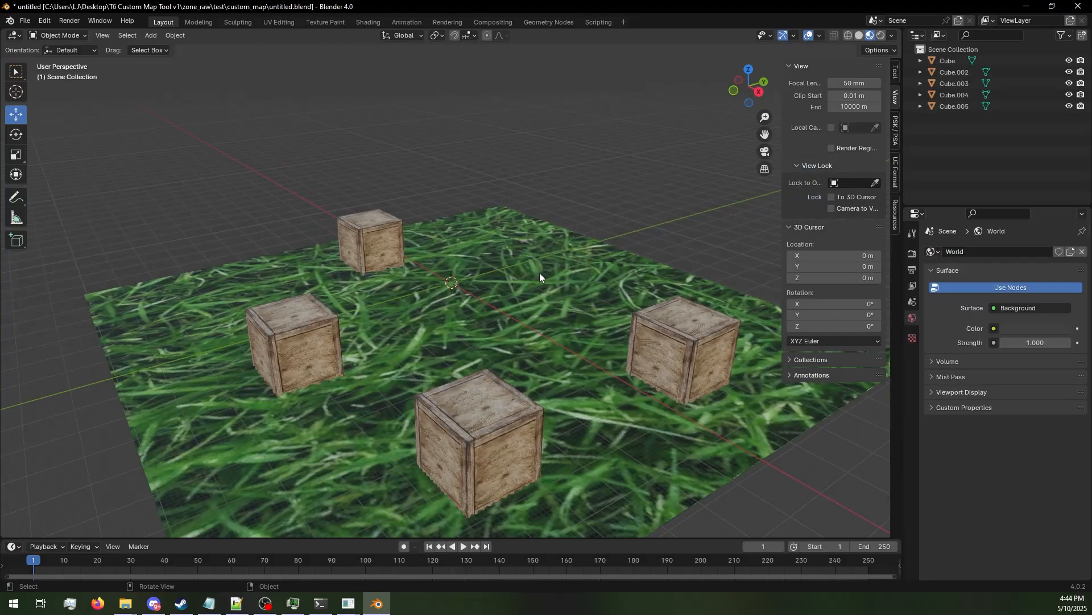
left_click(333, 322)
key("Delete")
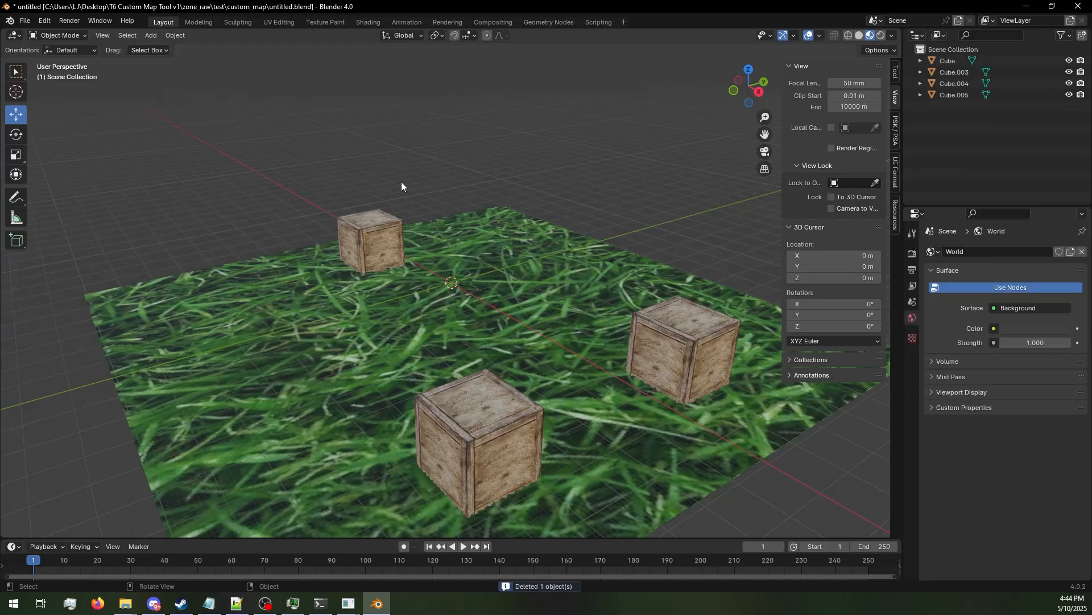
Export the reduced scene as an FBX collision file named map_col.fbx in the custom_map folder.
left_click(31, 22)
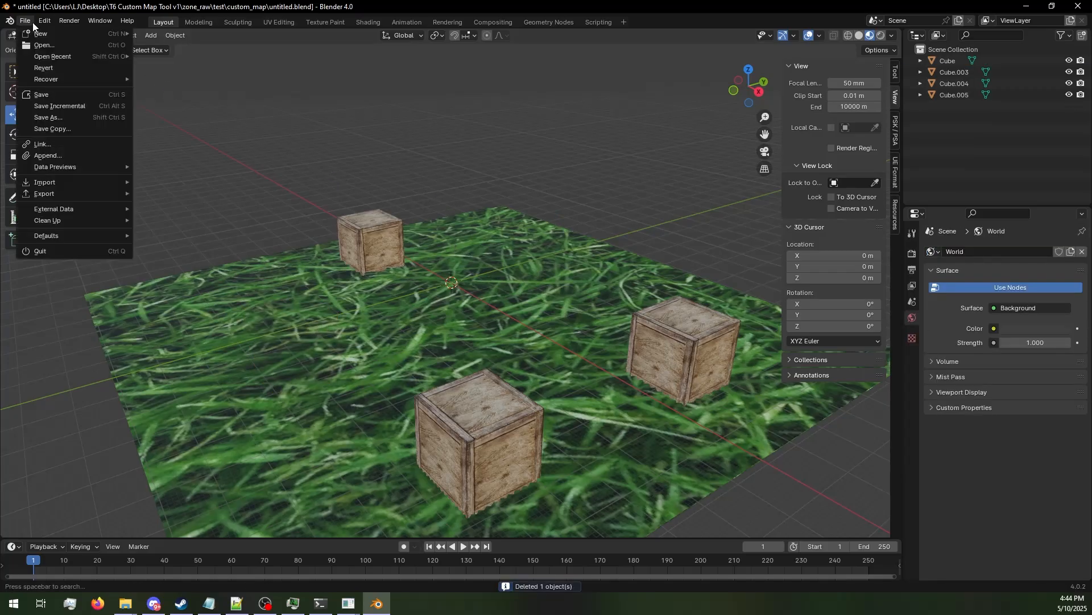
mouse_move(87, 193)
left_click(187, 295)
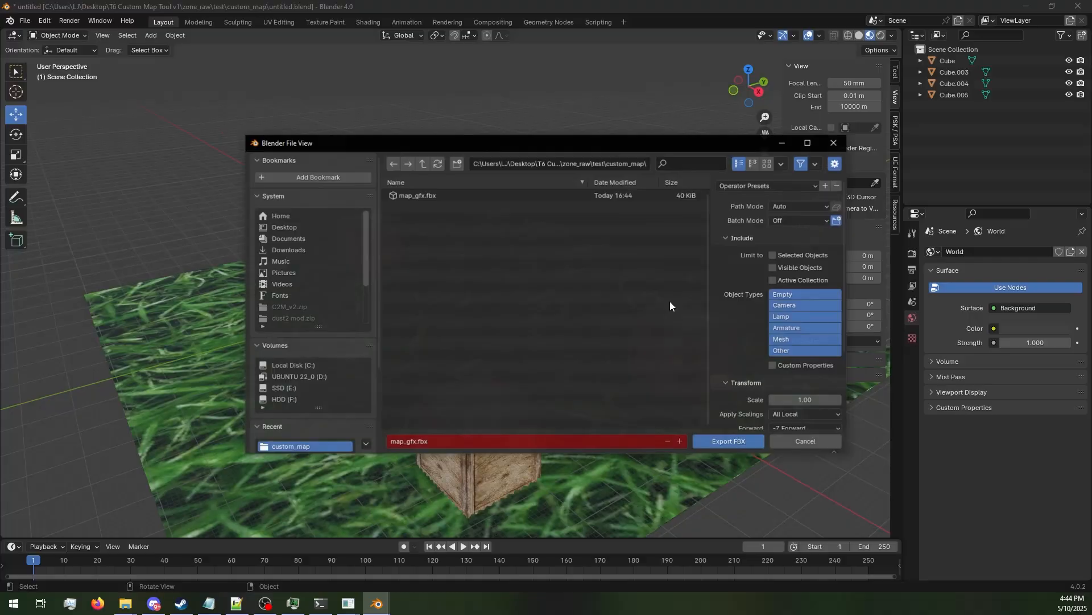
scroll(752, 360, "down", 5)
scroll(749, 389, "down", 5)
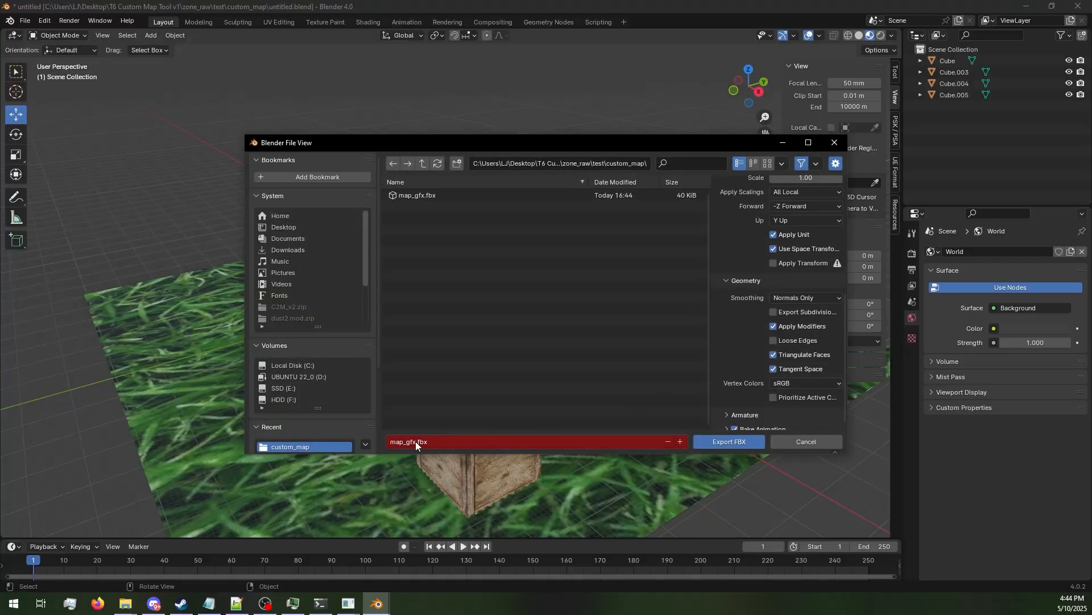
left_click_drag(406, 442, 416, 443)
type("col")
left_click(713, 442)
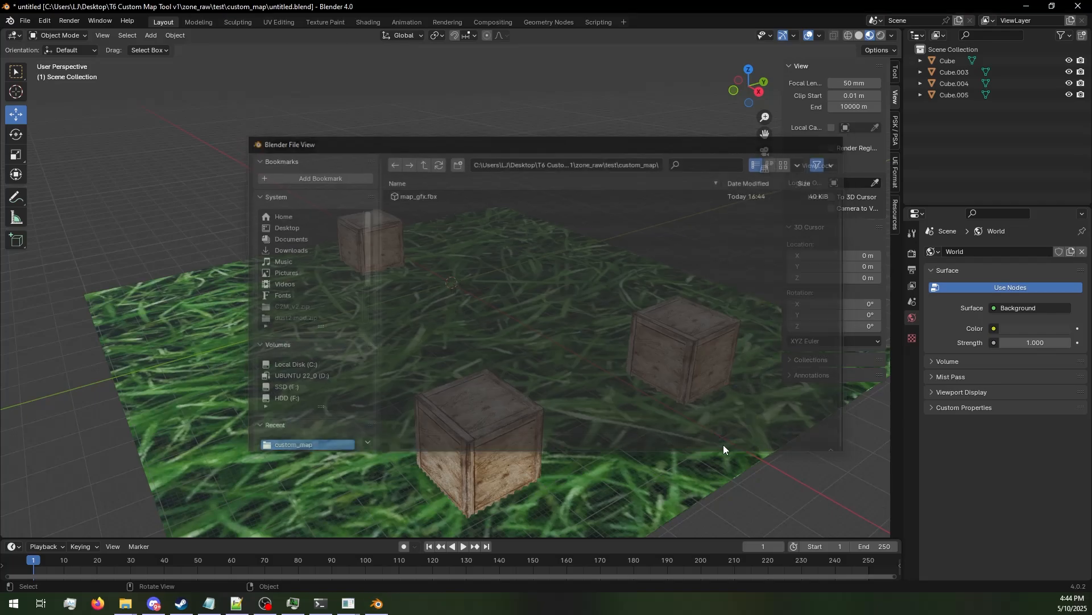
Rebuild the test zone in PowerShell with .\Linker.exe test and compare the linker output about the map_col.fbx collision file.
left_click(1027, 6)
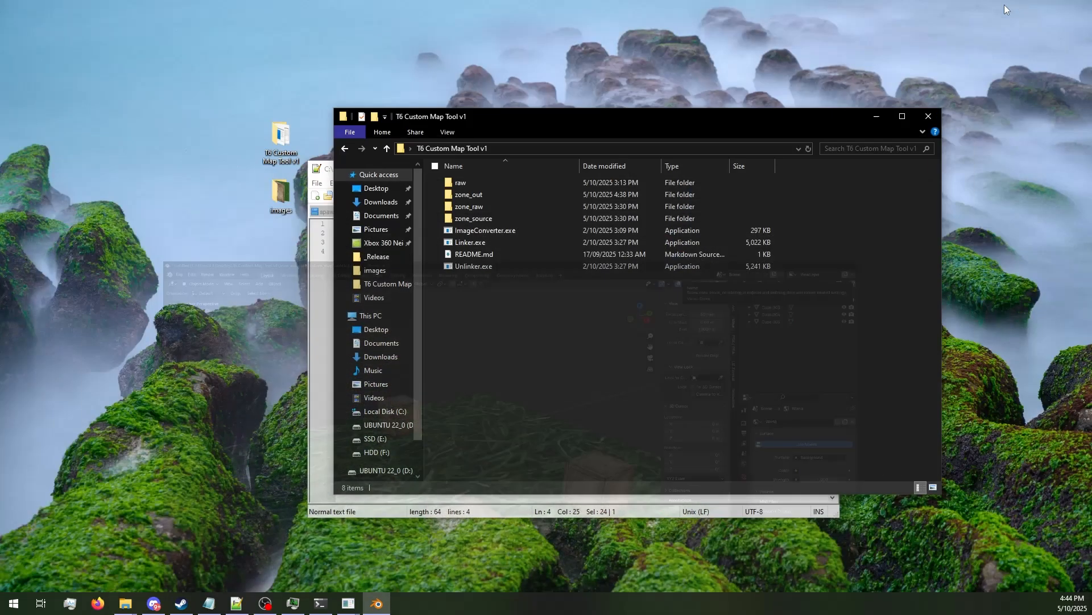
left_click(318, 605)
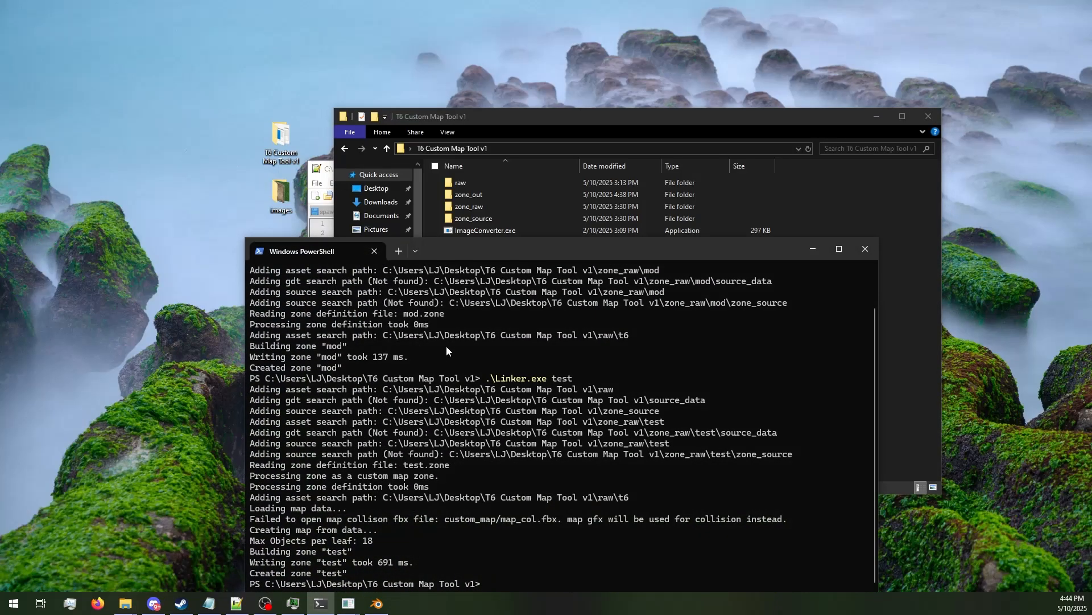
left_click_drag(527, 247, 537, 157)
key("Up")
key("Return")
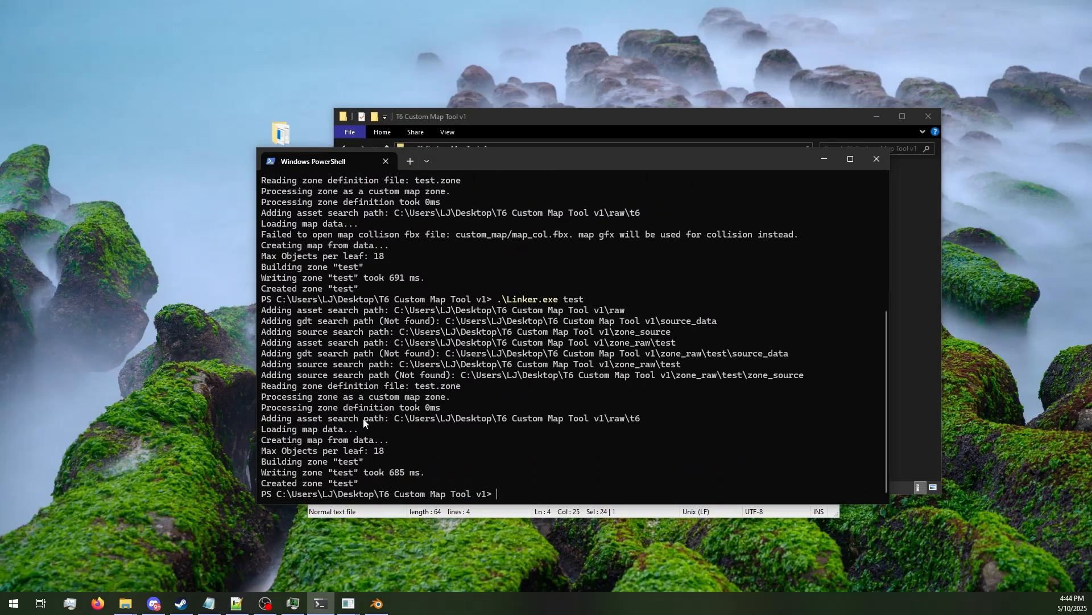
scroll(383, 288, "up", 1)
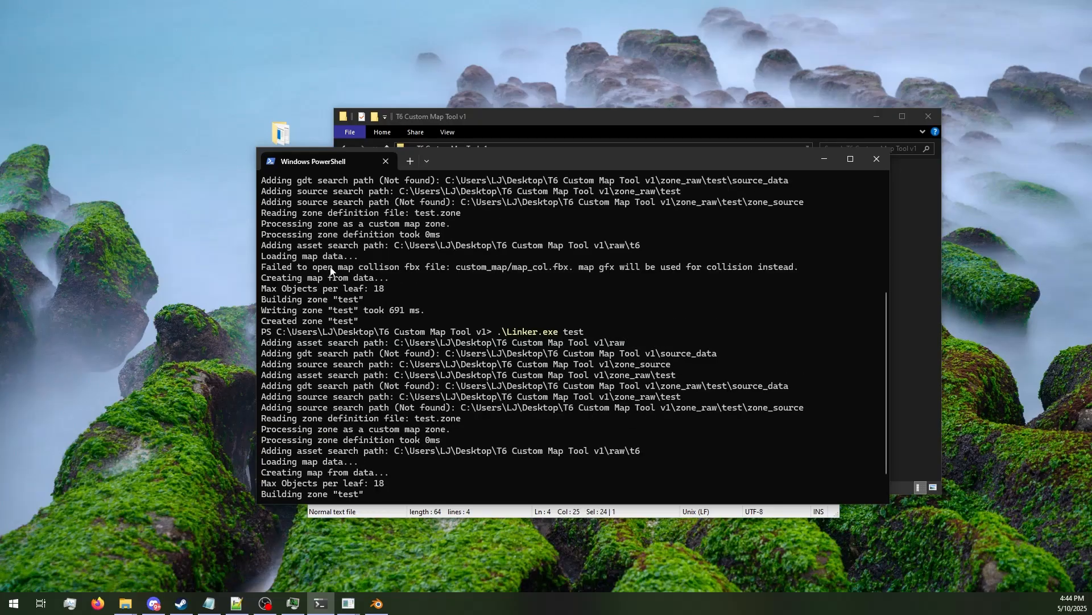
left_click_drag(268, 267, 798, 268)
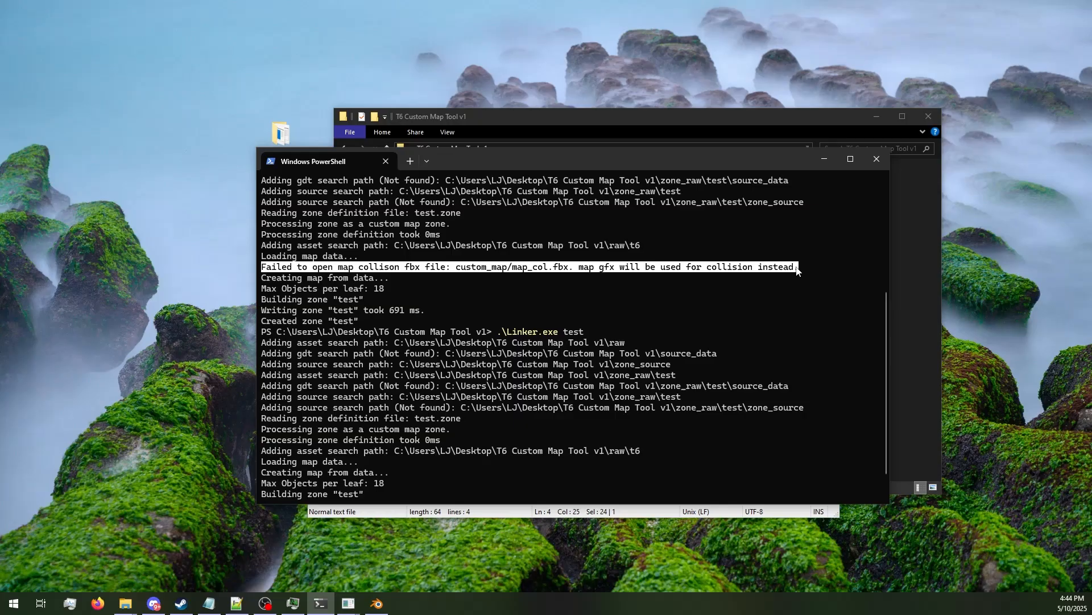
left_click(720, 301)
left_click(907, 239)
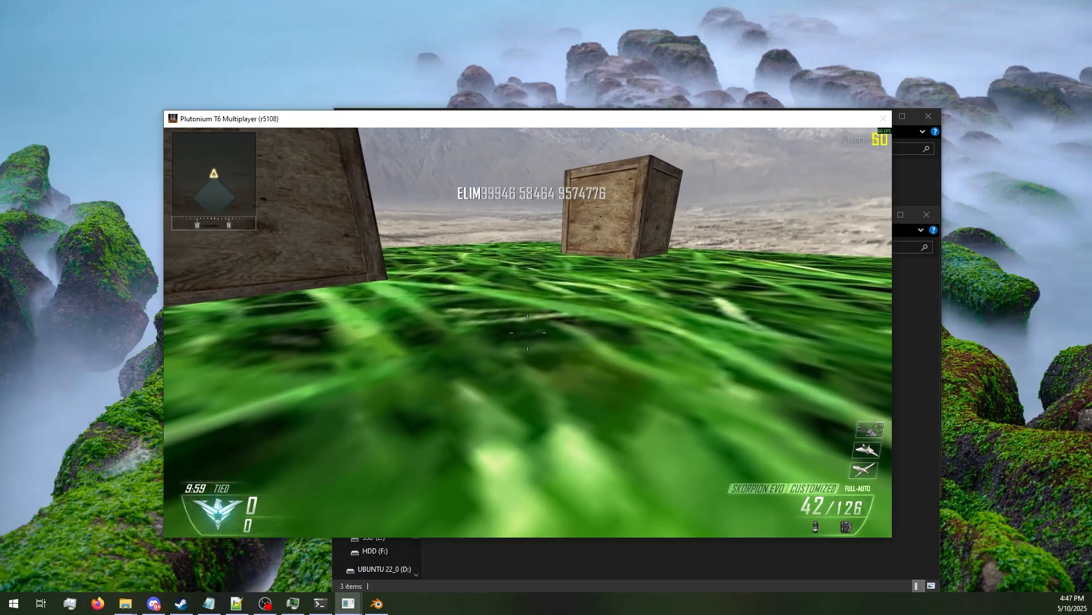
Move around the test map in Plutonium T6 Multiplayer, toggling noclip, to check which crates have collision.
key("s")
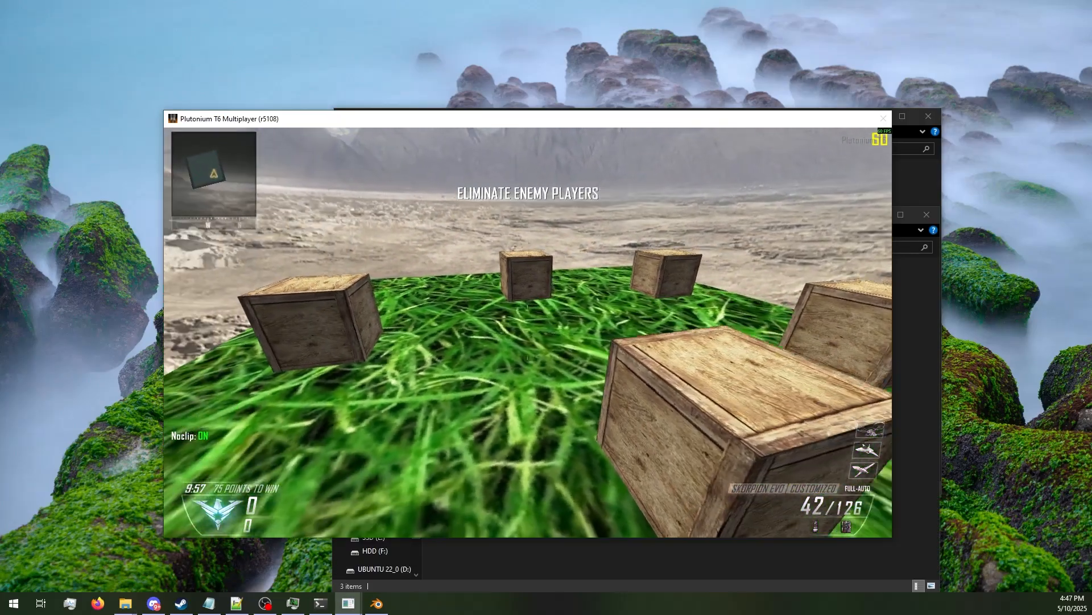
key("w")
key("n")
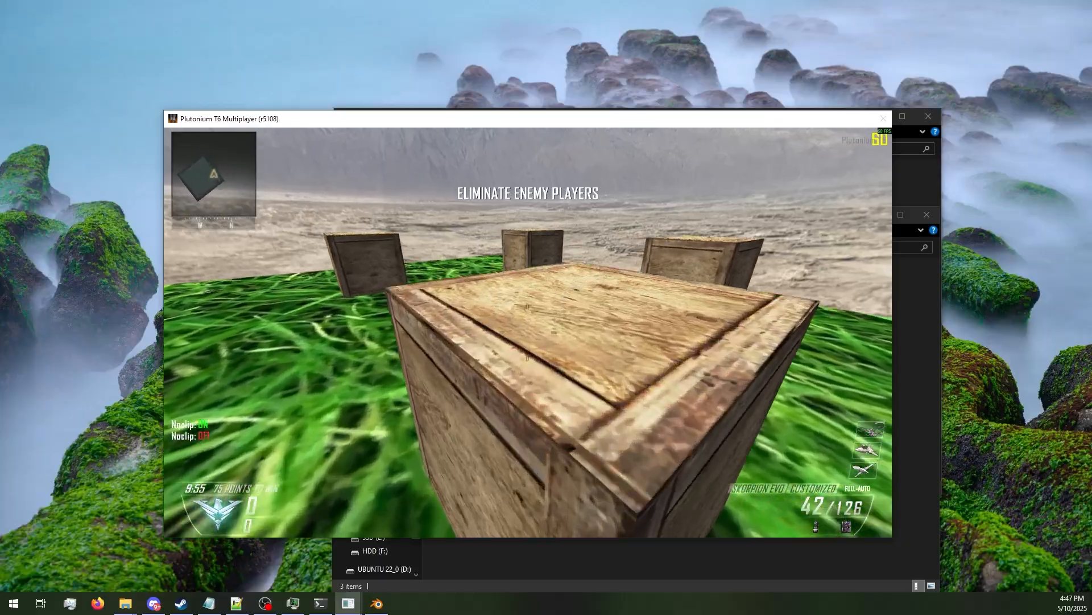
key("w")
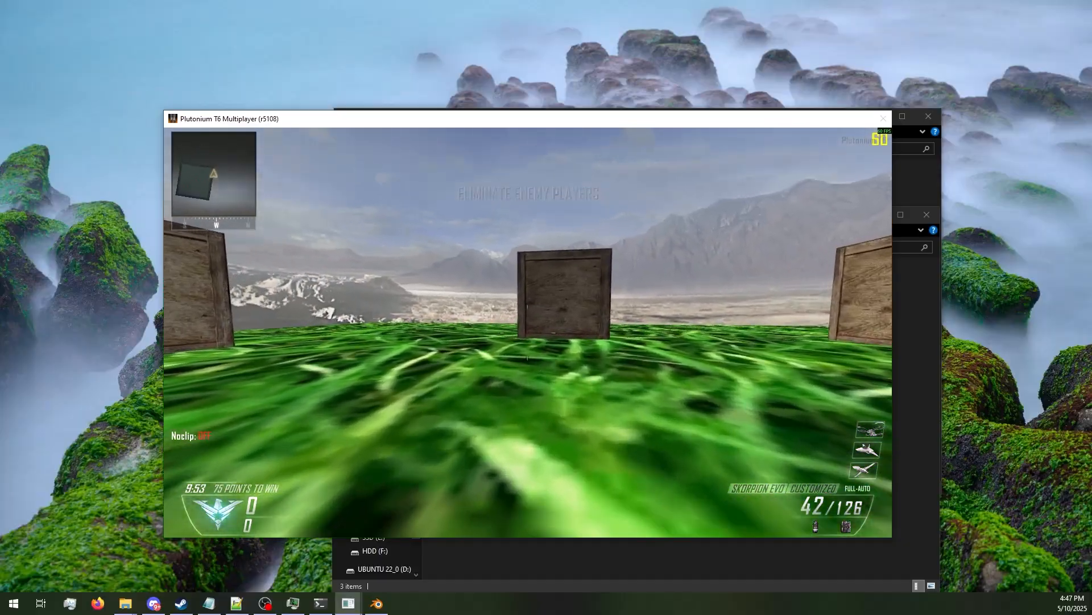
key("w")
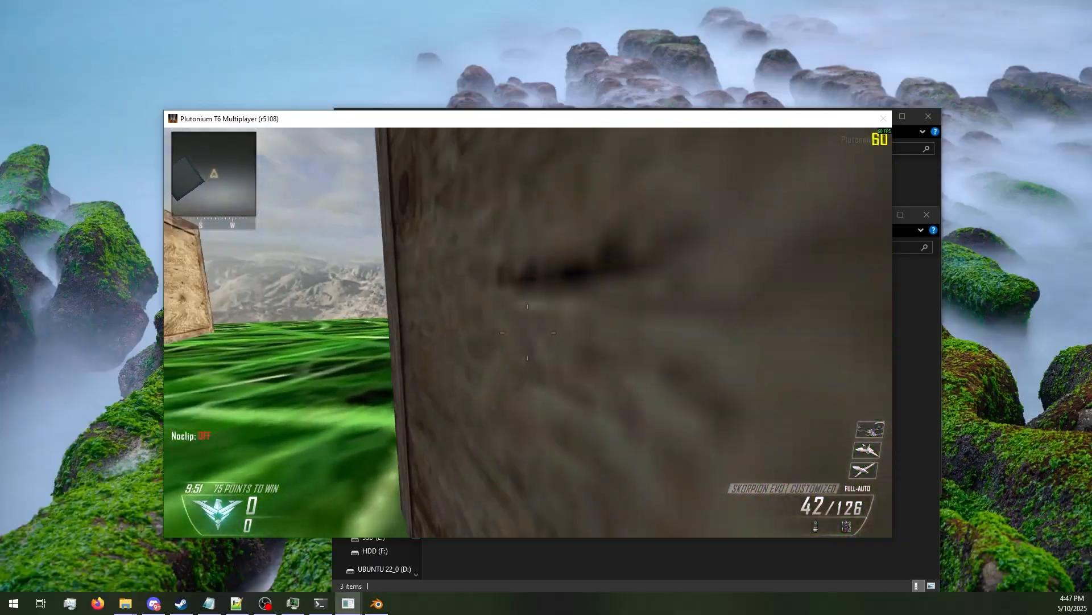
key("w")
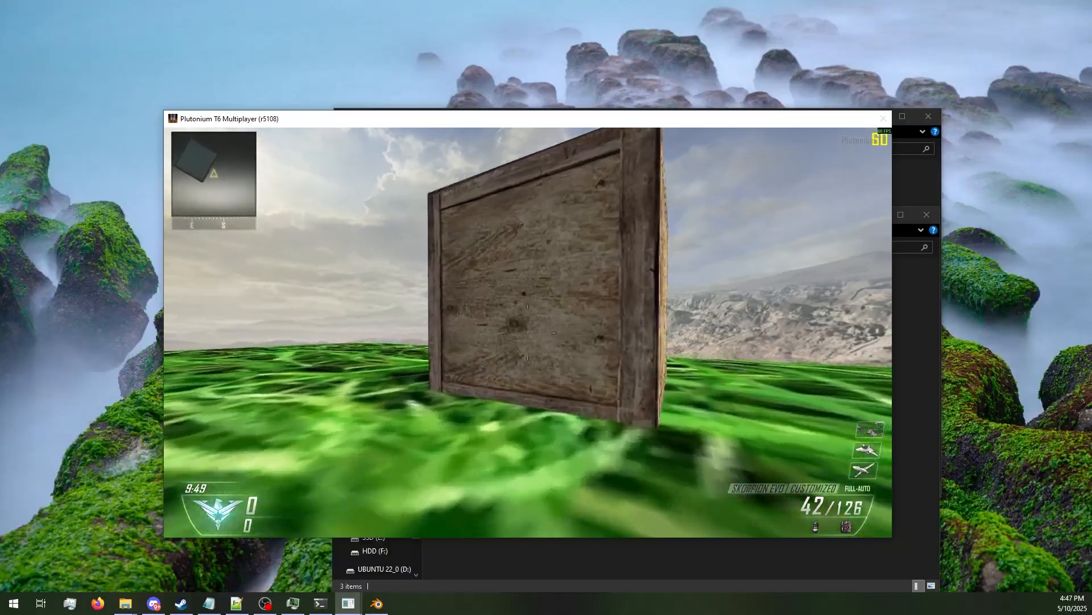
key("w")
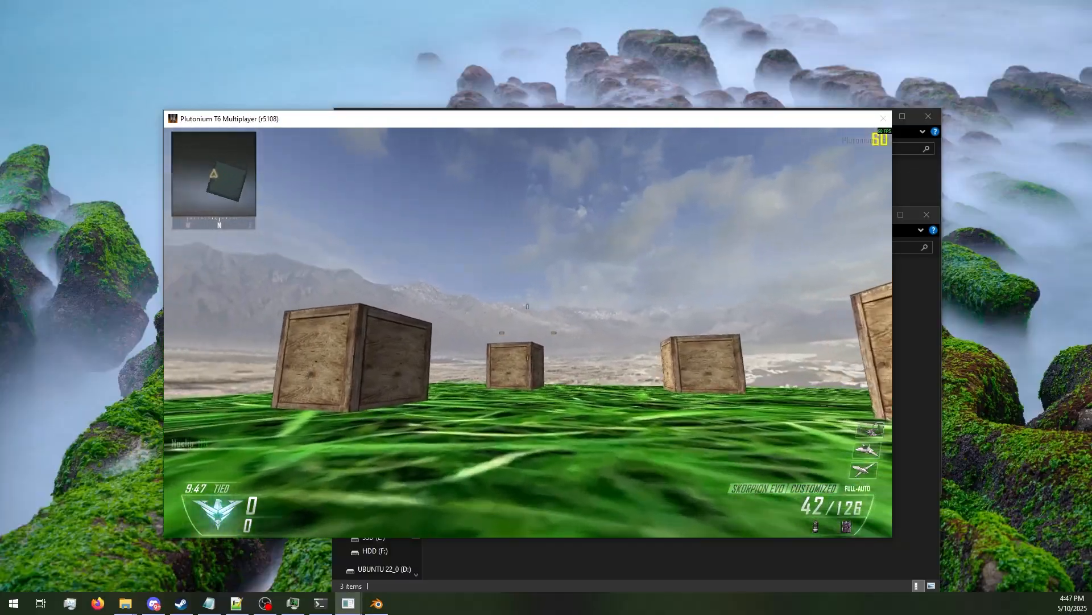
key("n")
key("w")
key("n")
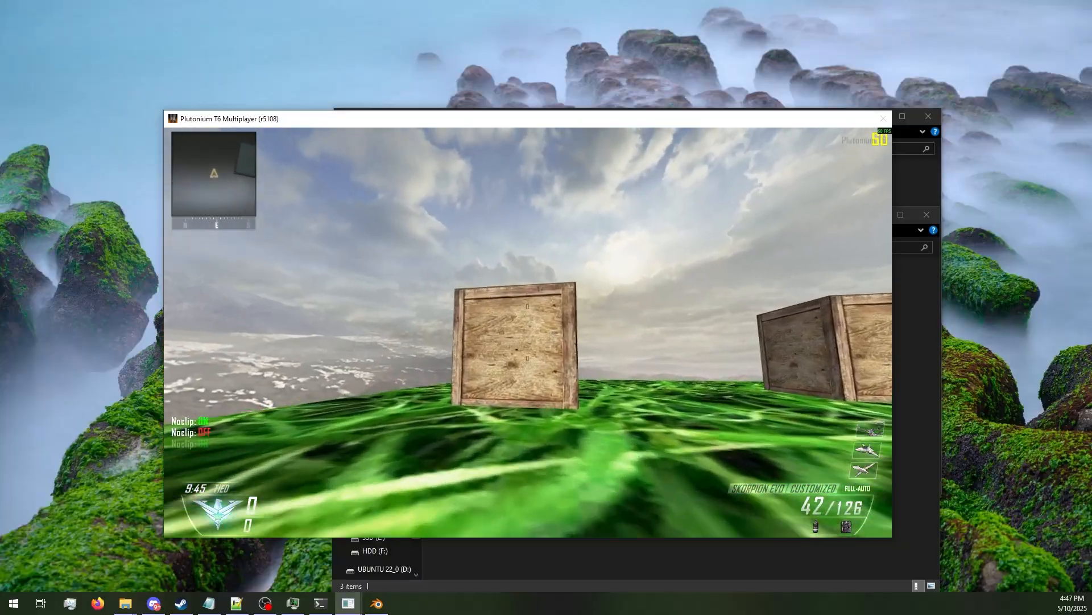
key("n")
key("w")
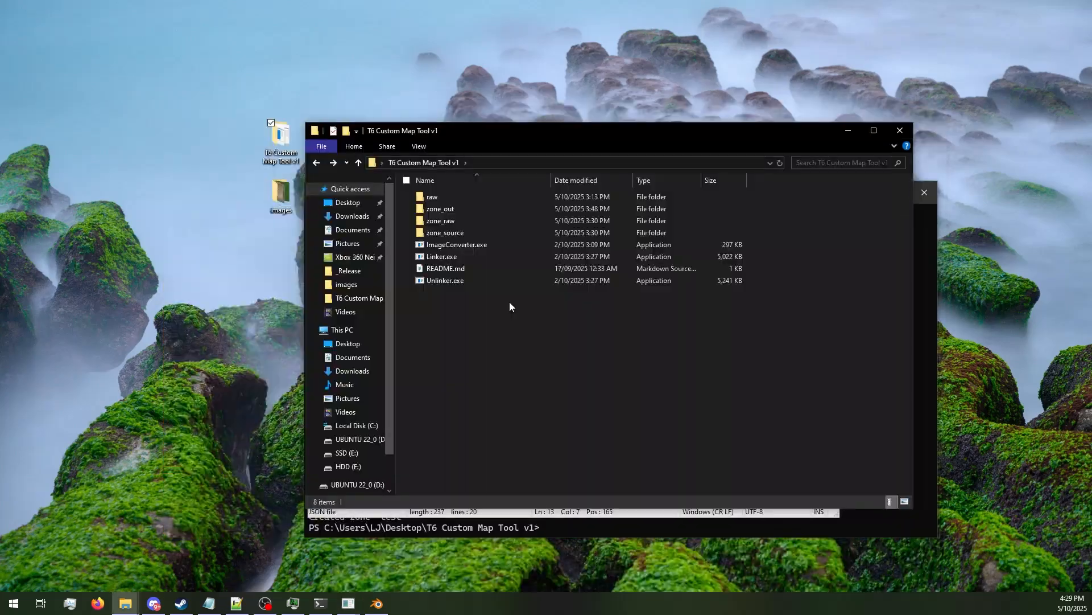
Open spawns.json from zone_raw\test and examine the origin and angles entries for attackers, defenders and FFA.
double_click(481, 223)
double_click(472, 210)
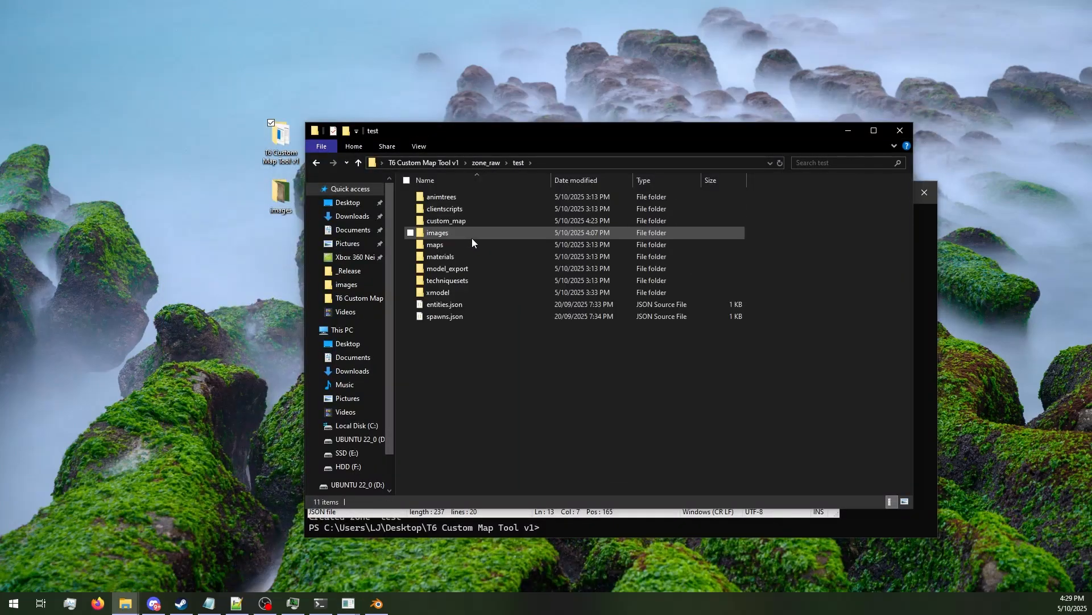
double_click(474, 316)
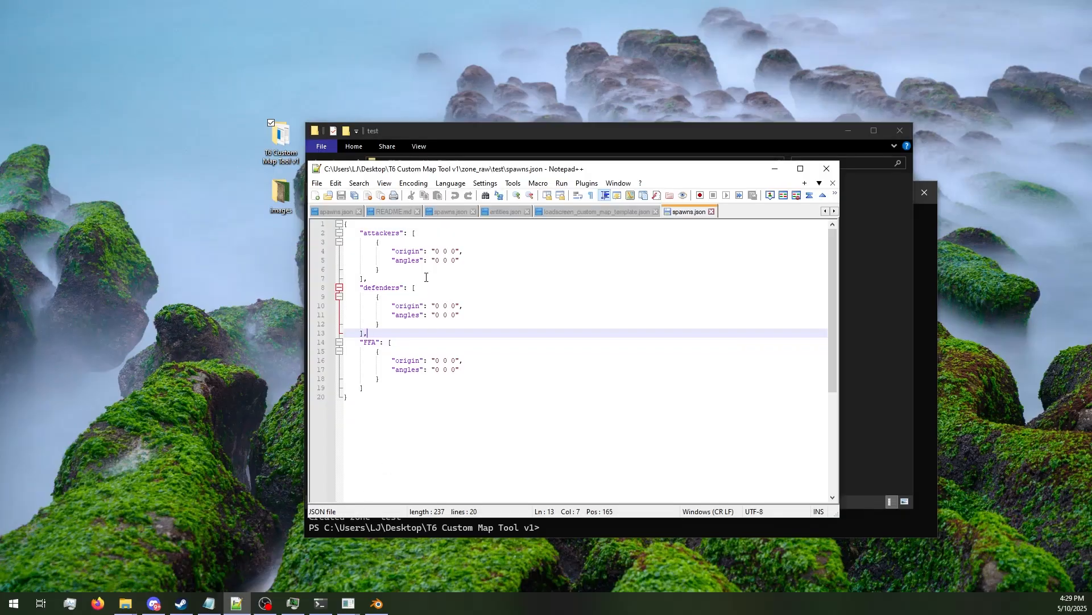
double_click(386, 233)
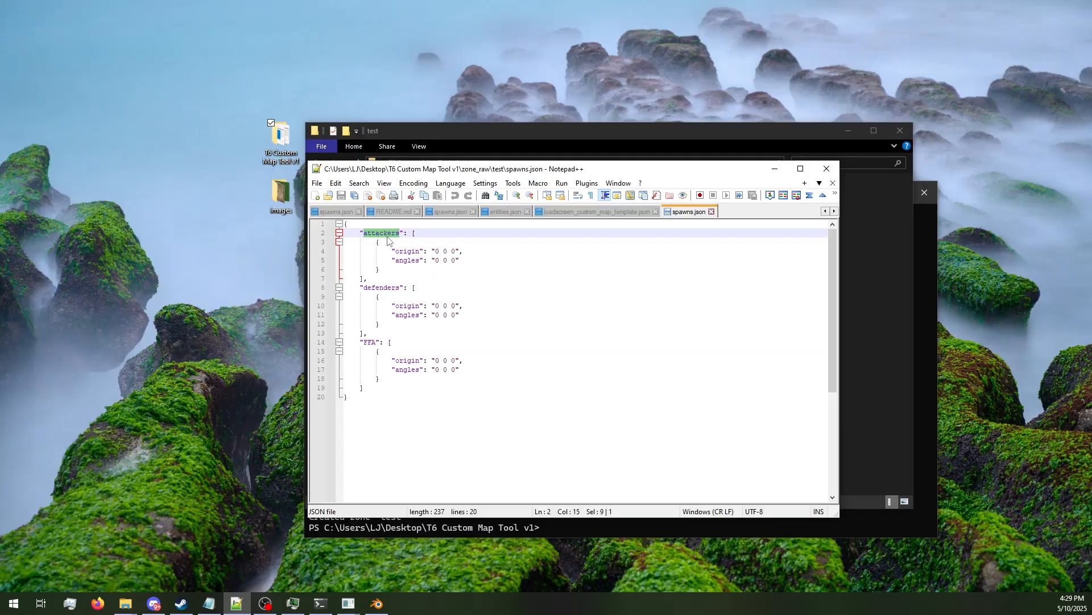
left_click_drag(391, 251, 470, 262)
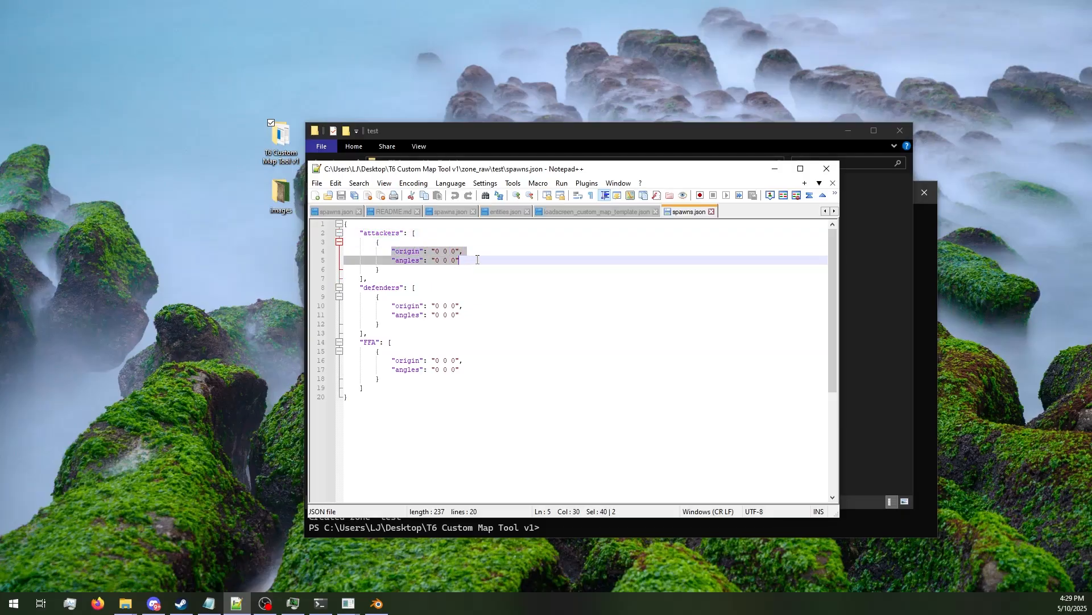
left_click(478, 260)
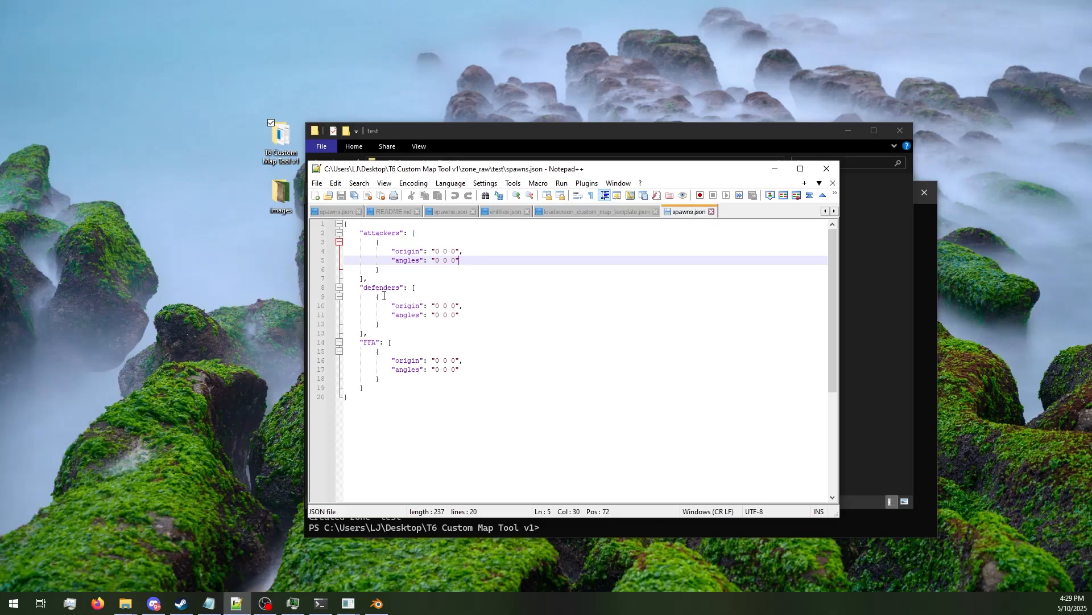
left_click_drag(360, 288, 407, 289)
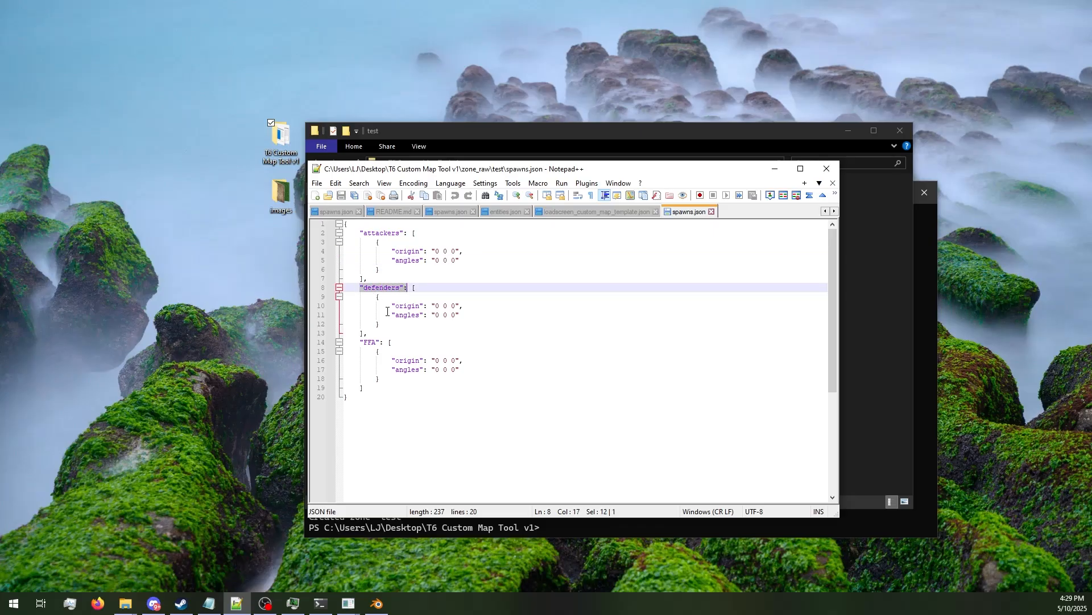
left_click_drag(361, 342, 379, 344)
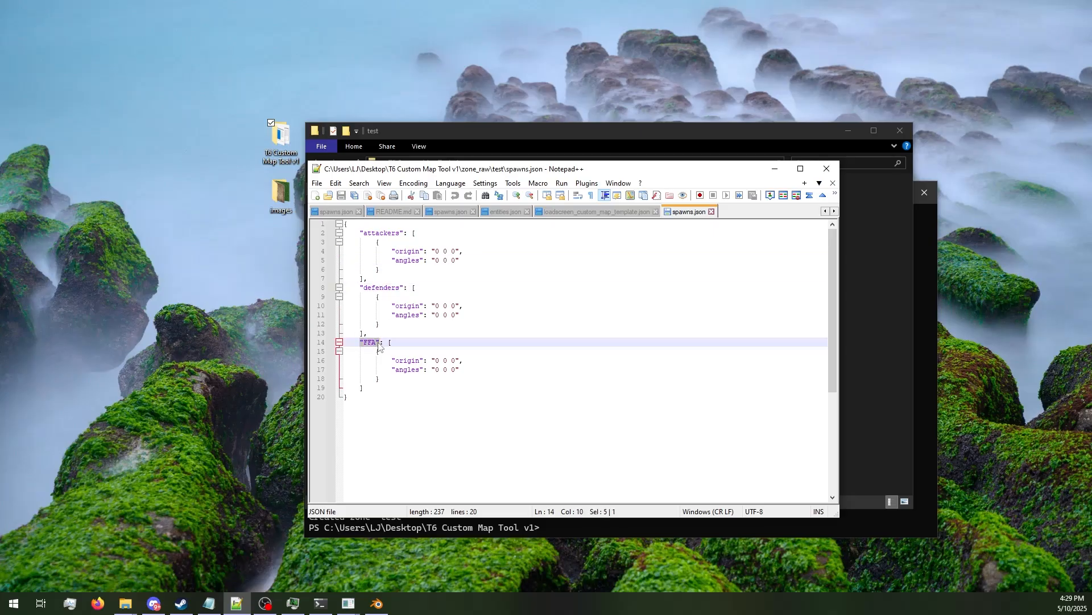
left_click(379, 343)
left_click(473, 342)
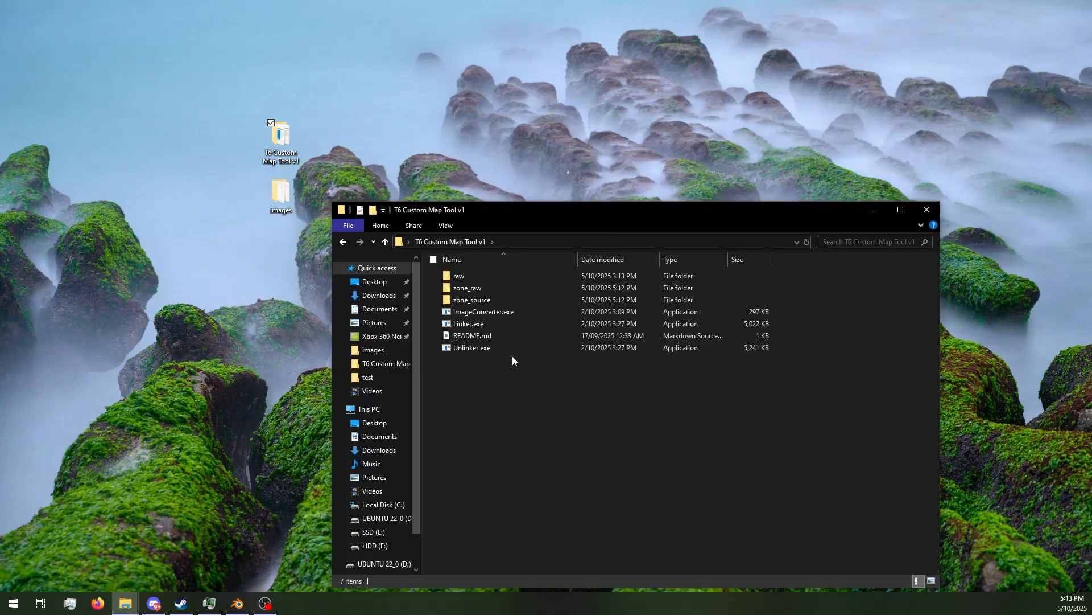
Open the map script test.gsc from zone_raw\test\maps\mp in Notepad++.
double_click(515, 291)
double_click(494, 288)
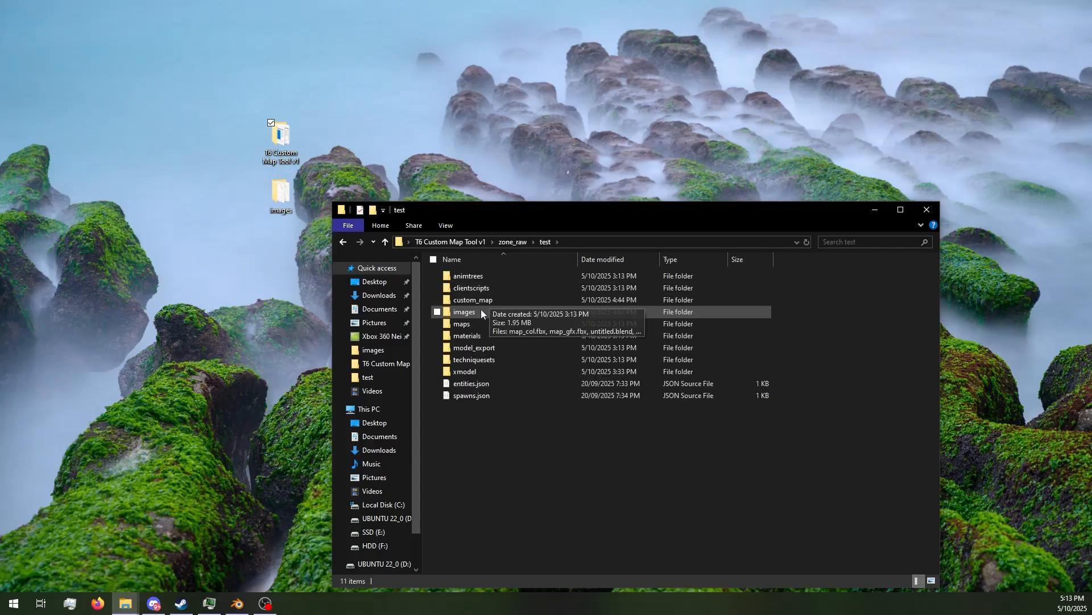
double_click(469, 276)
double_click(469, 277)
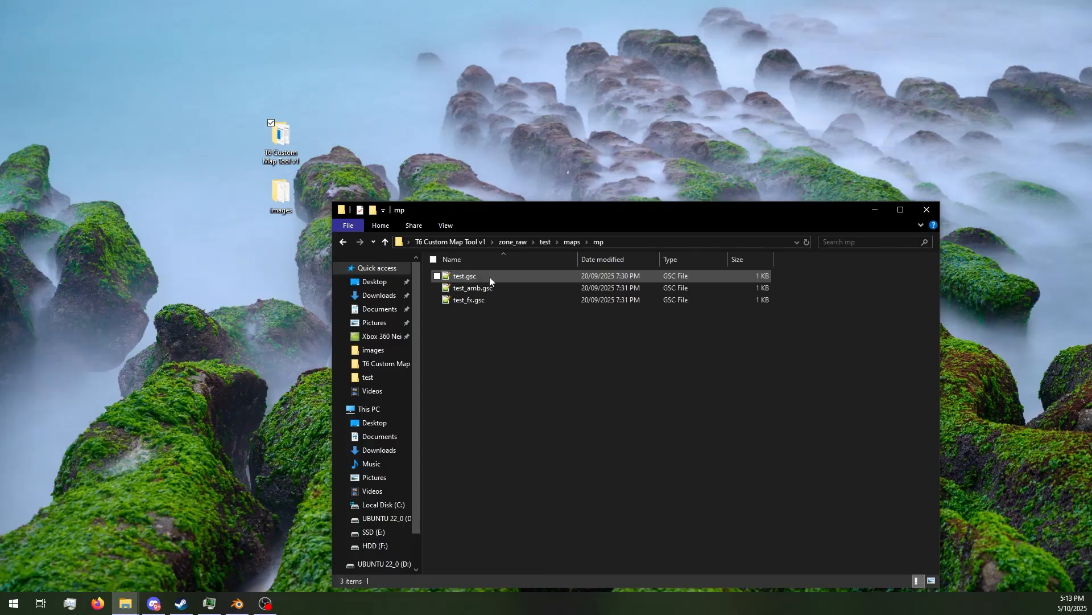
left_click(488, 276)
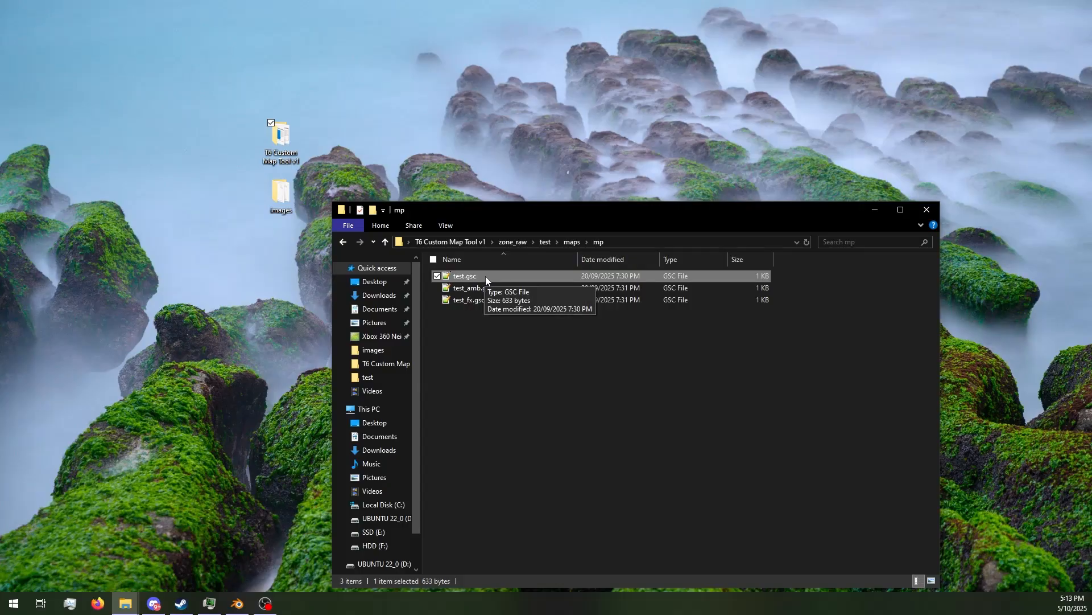
right_click(498, 275)
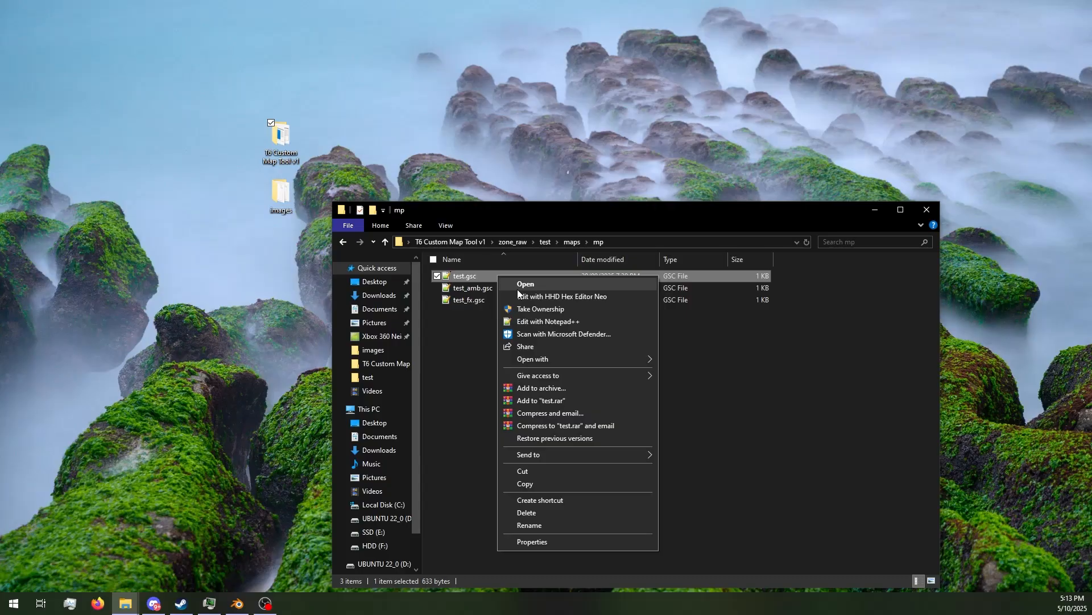
left_click(532, 322)
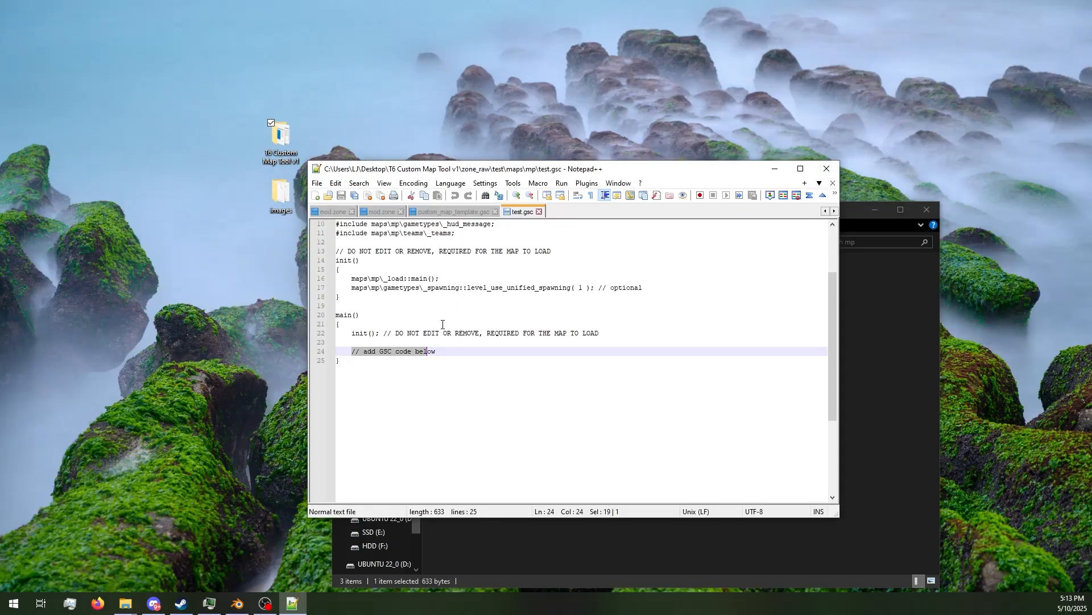
Add two blank lines under the "// add GSC code below" comment in the main() function of test.gsc.
left_click(419, 348)
left_click_drag(353, 352, 444, 351)
left_click(444, 351)
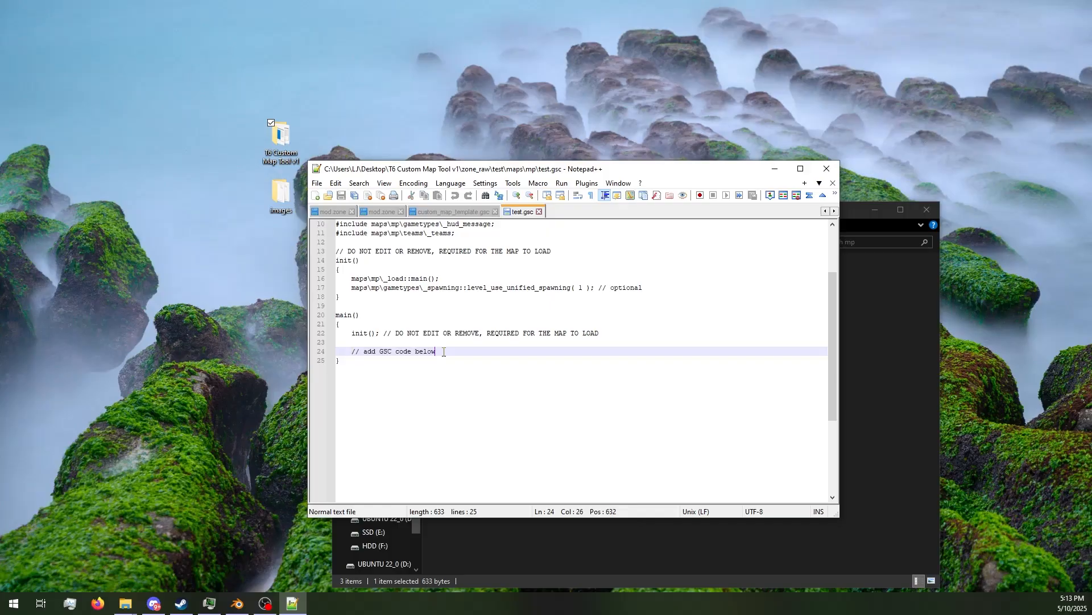
key("Return")
key("Return")
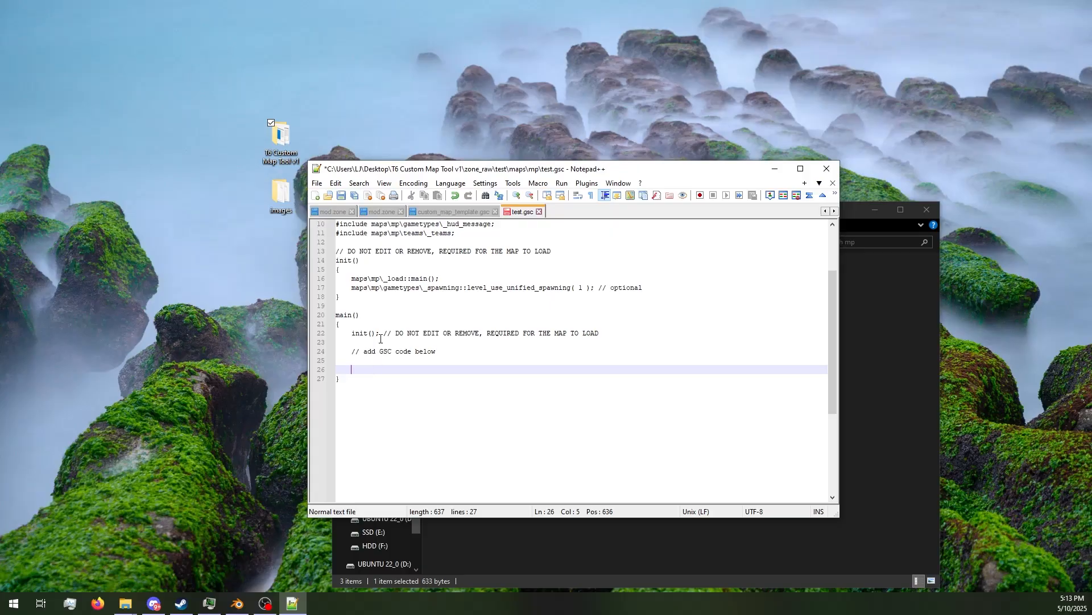
left_click_drag(392, 373, 341, 223)
left_click(367, 319)
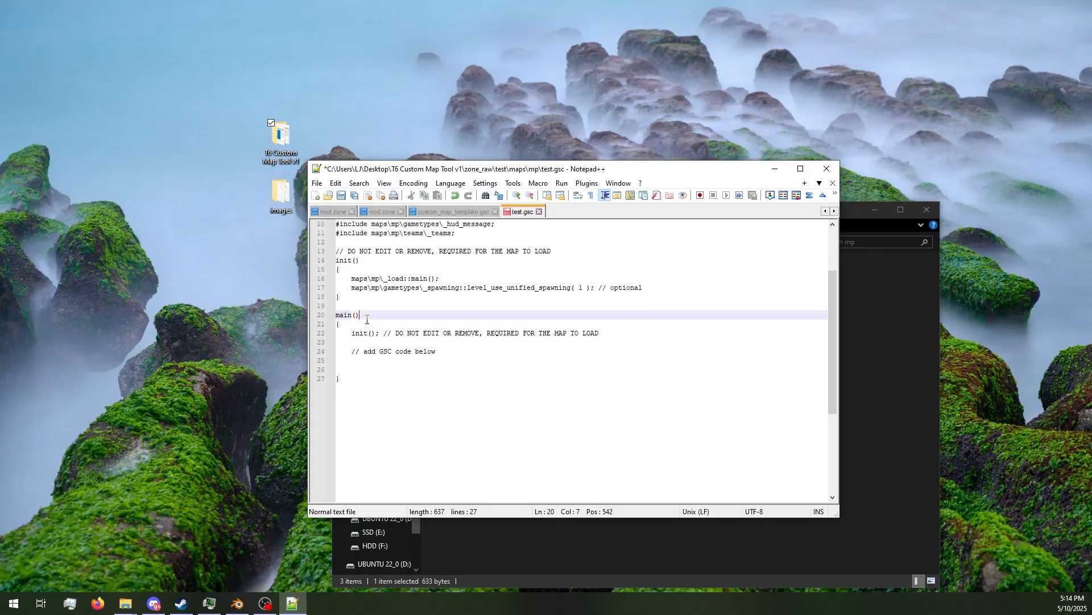
left_click(370, 366)
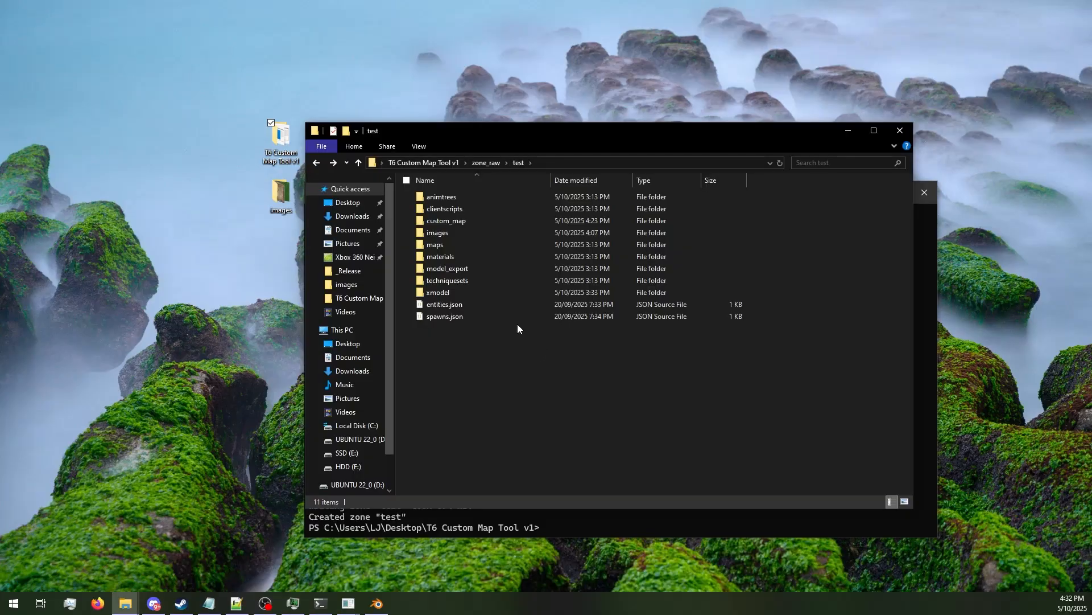
Open the xmodel folder inside zone_raw\test.
double_click(483, 293)
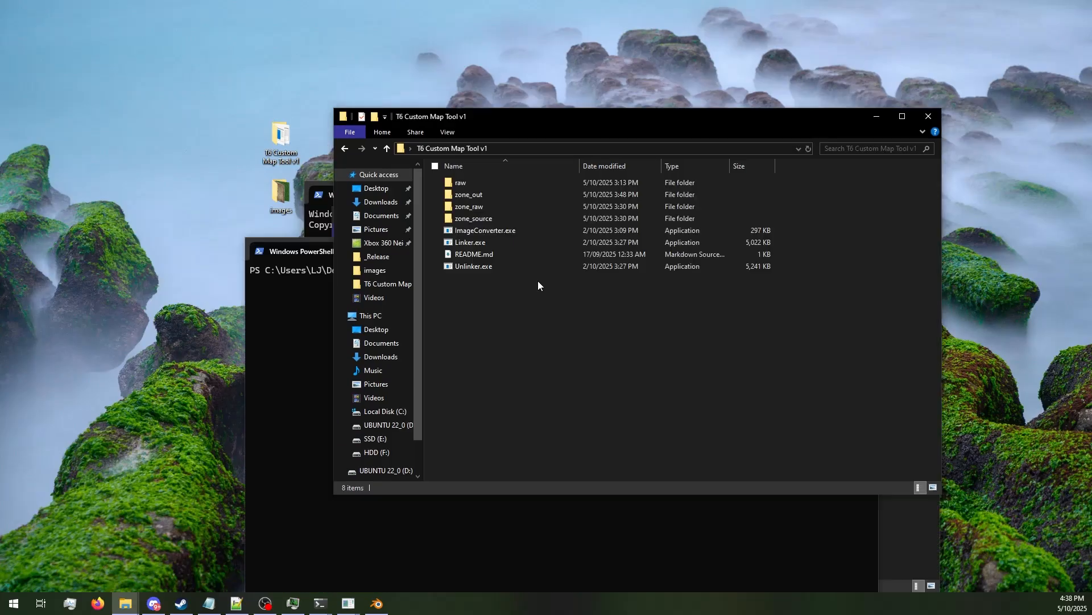
Rename loadscreen_custom_map_template.json in zone_raw\mod\materials to loadscreen_test.json.
double_click(497, 208)
double_click(480, 182)
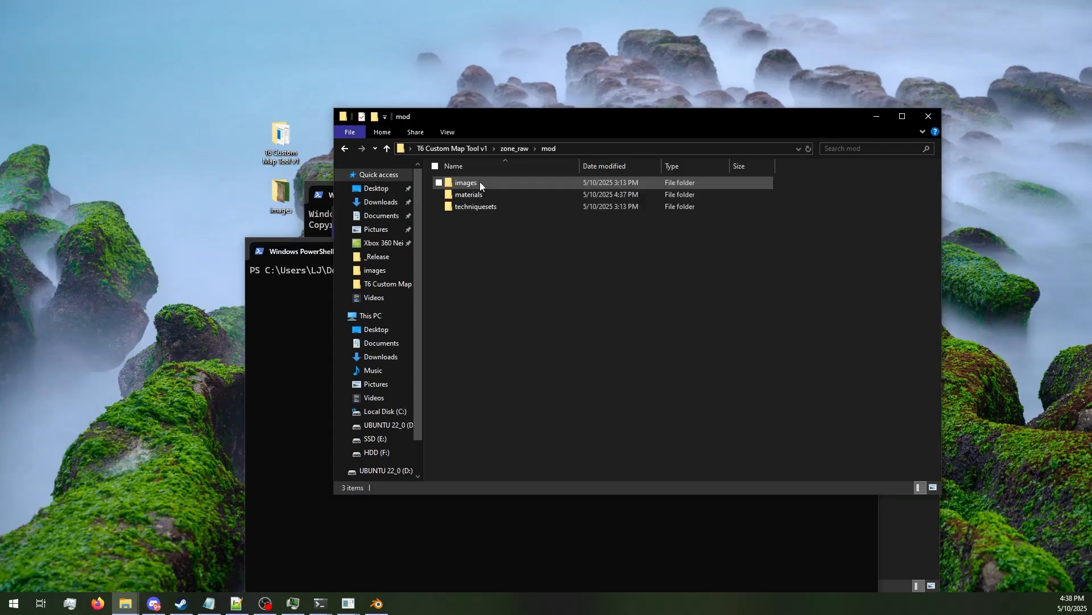
double_click(486, 195)
left_click(513, 184)
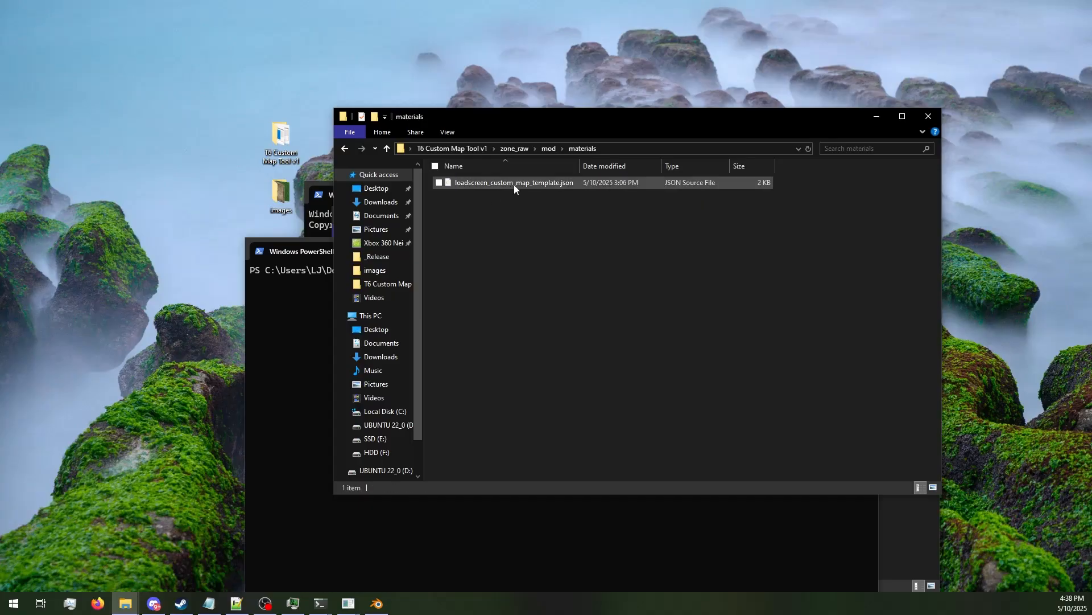
right_click(467, 183)
left_click(514, 446)
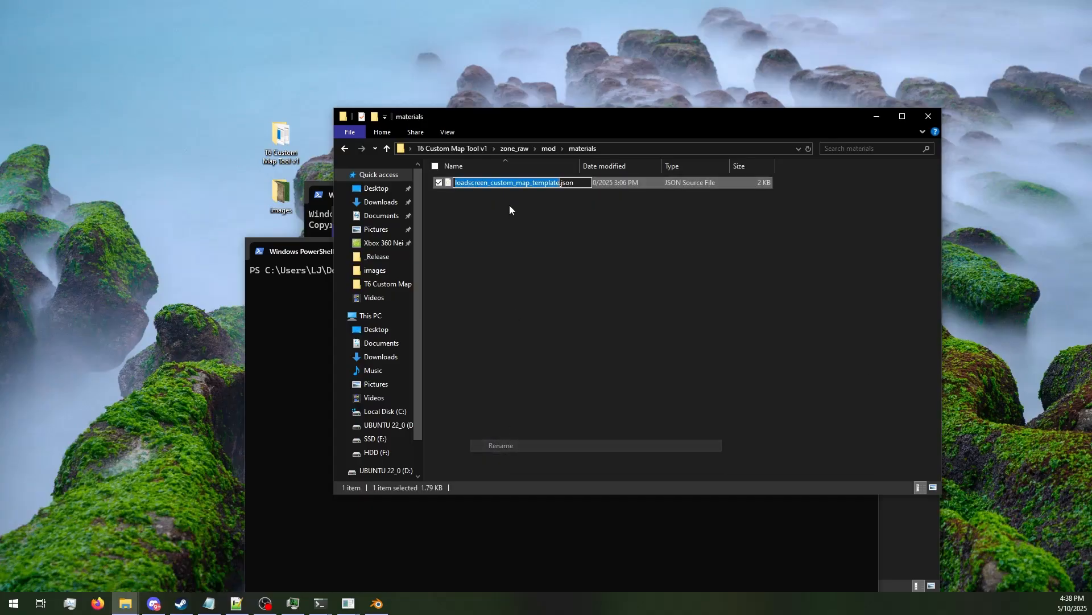
left_click_drag(492, 184, 560, 185)
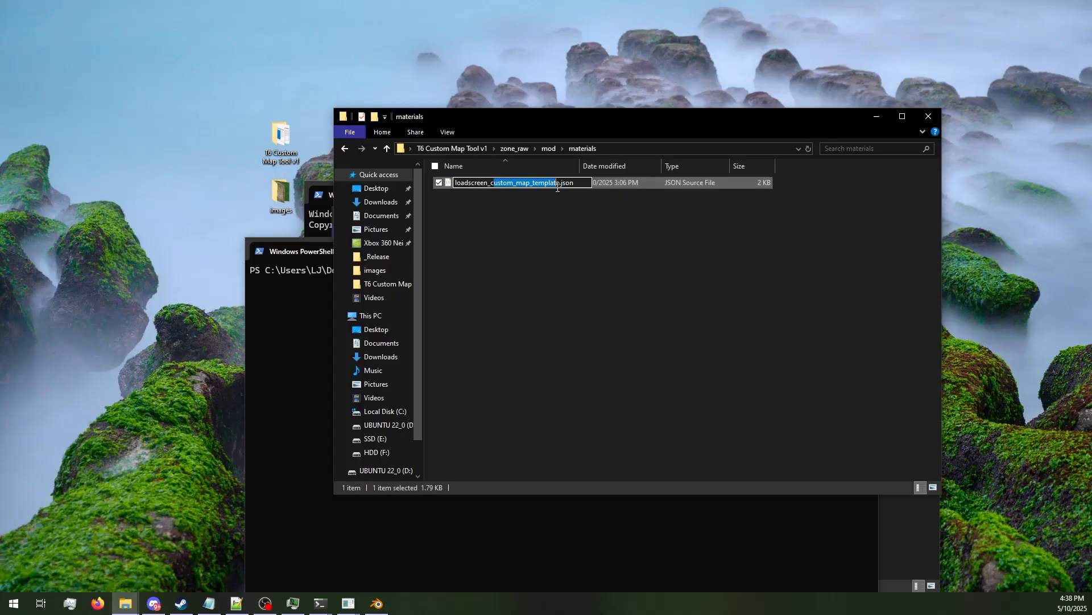
key("BackSpace")
key("BackSpace")
type("test")
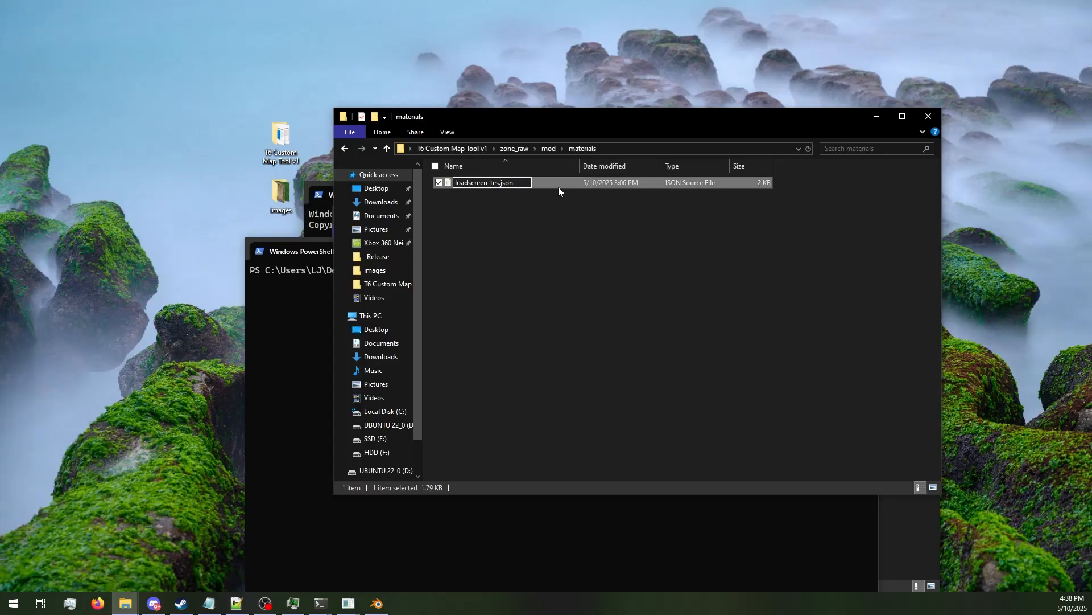
key("Return")
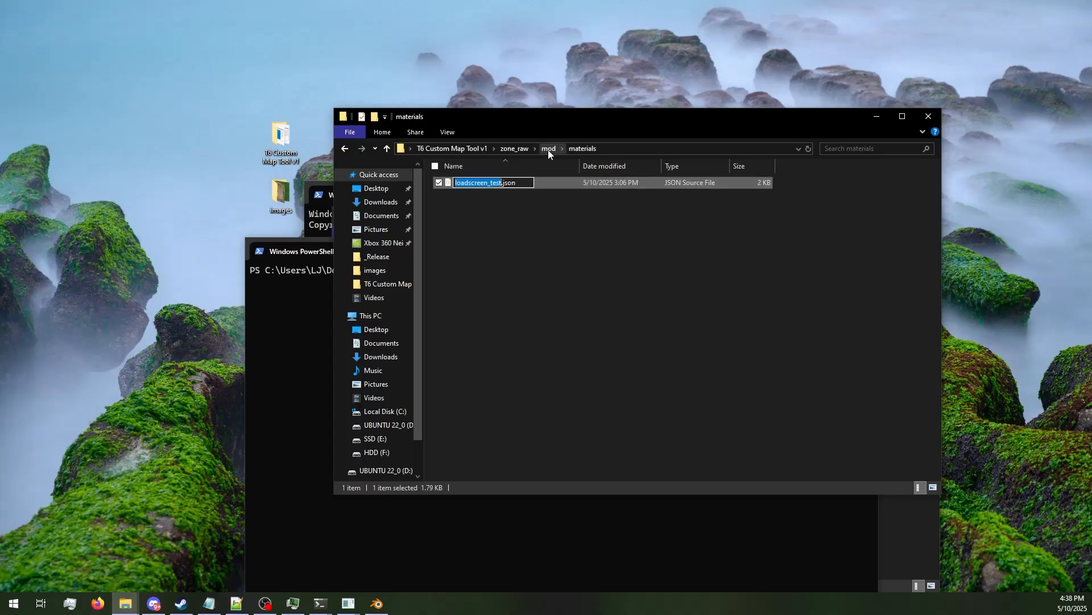
Open the images folder in zone_raw\mod and examine the loadscreen.iwi file.
left_click(548, 148)
double_click(491, 182)
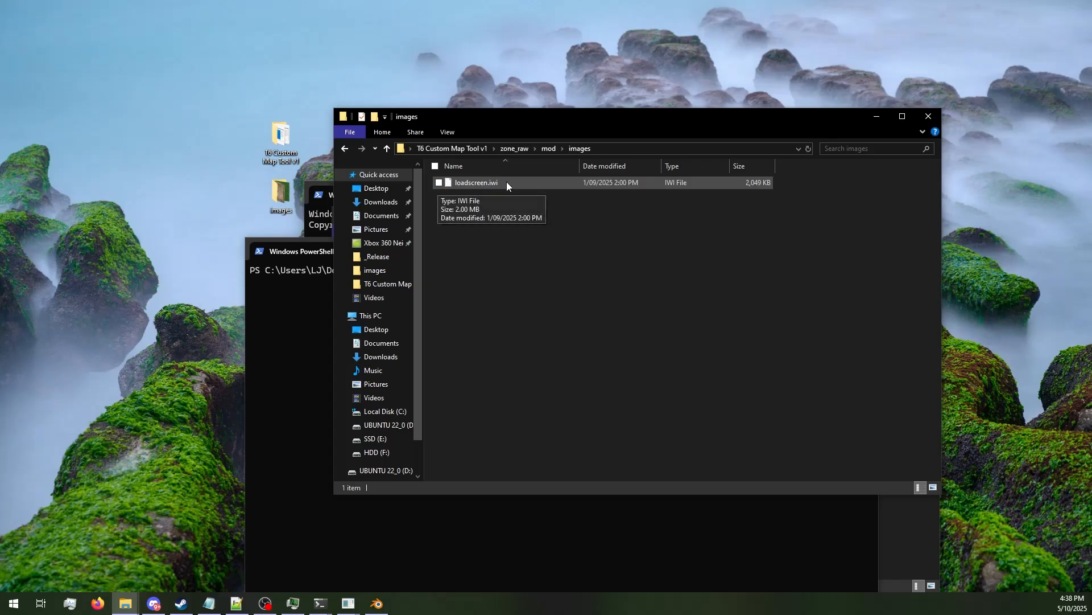
left_click_drag(460, 215, 449, 168)
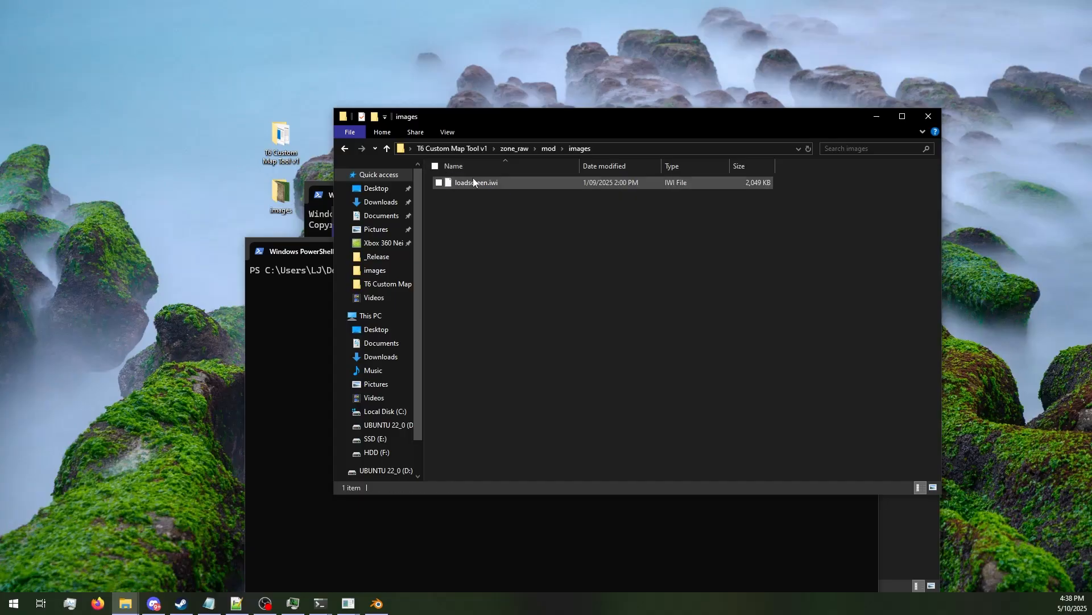
Open mod.zone from zone_source in Notepad++, change its material entry to loadscreen_test and save the file.
left_click(477, 152)
double_click(474, 218)
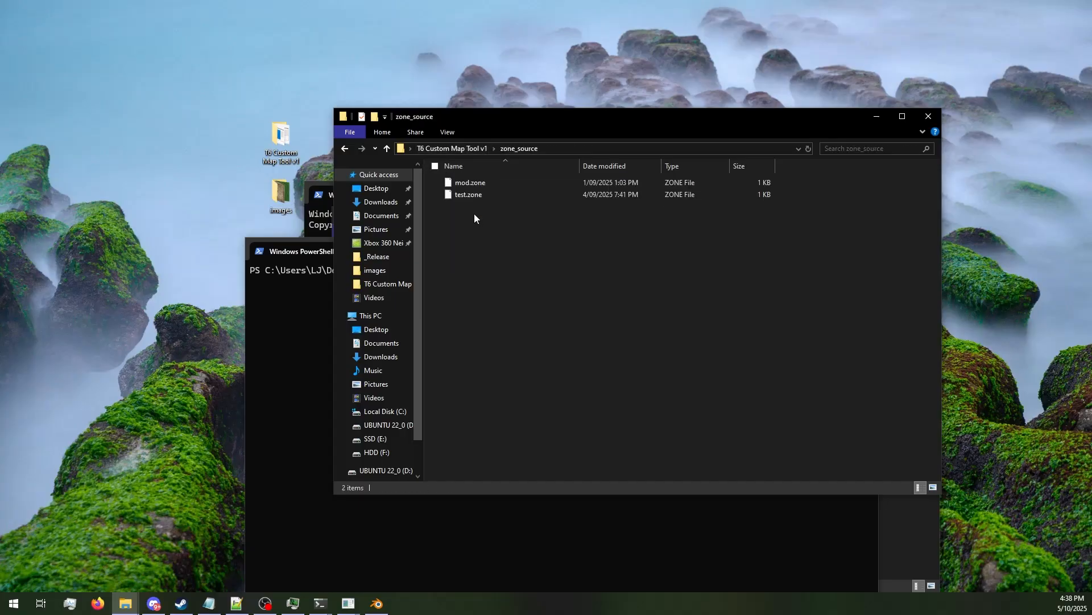
left_click(482, 186)
right_click(482, 187)
left_click(515, 230)
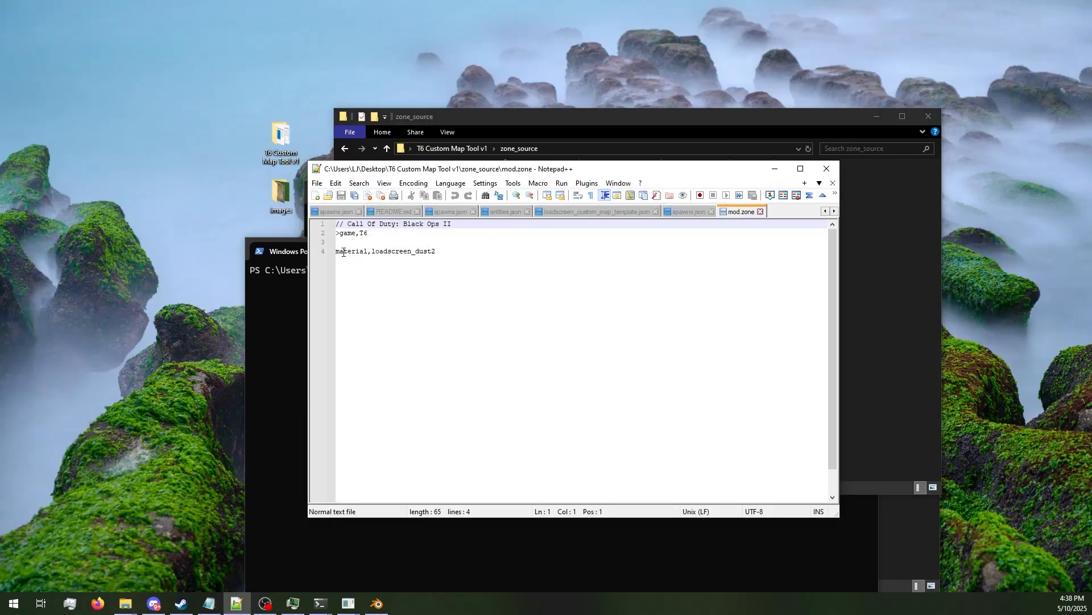
left_click_drag(345, 252, 442, 252)
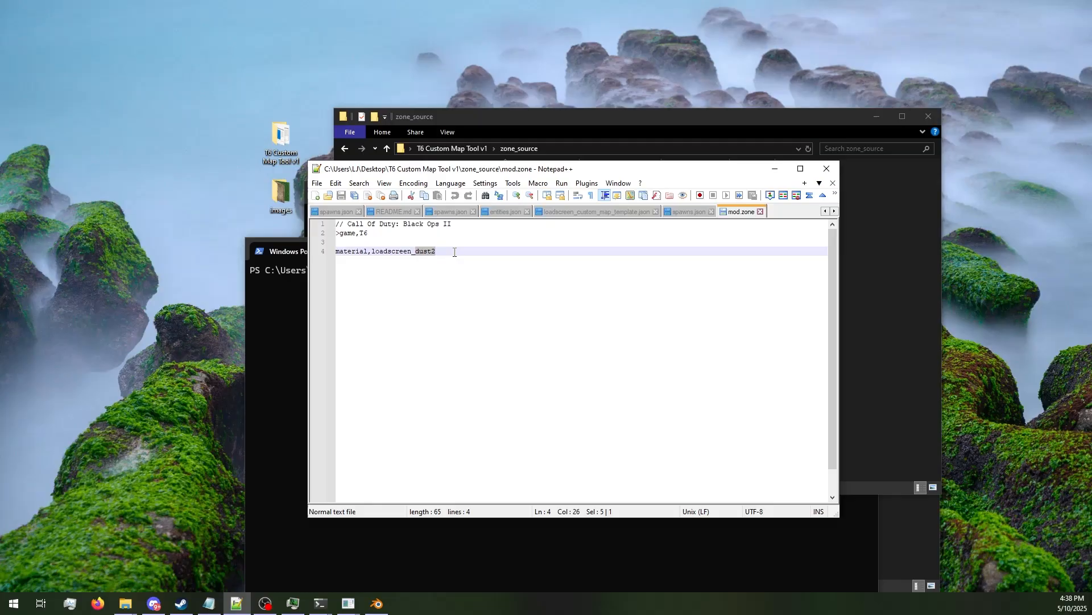
type("test")
key("ctrl+s")
Return to zone_raw\mod\materials and check the load screen material's file name against the mod.zone entry.
left_click(508, 118)
left_click(476, 149)
double_click(476, 207)
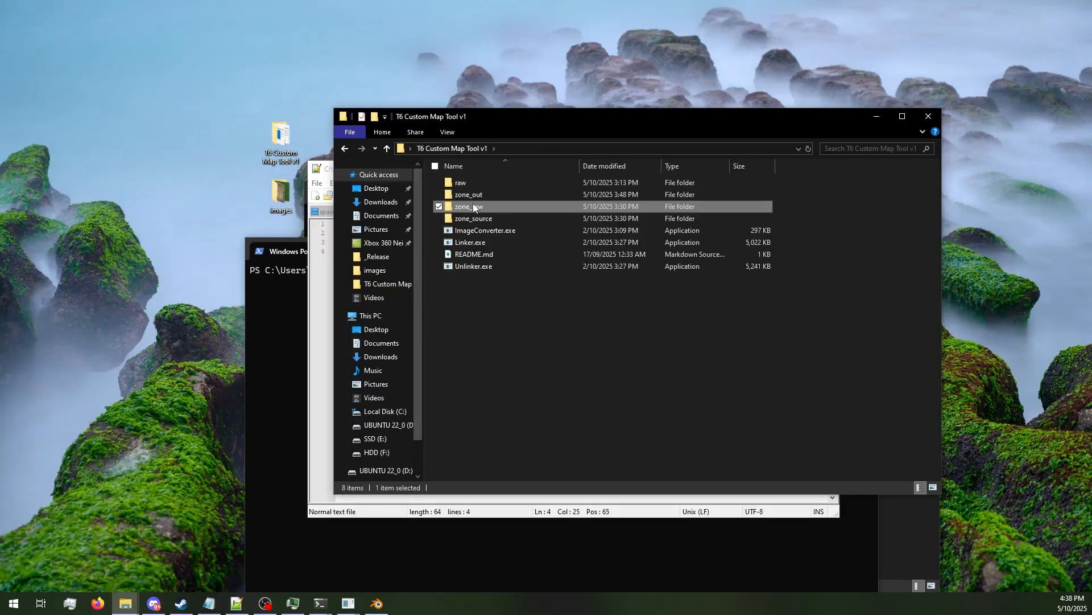
double_click(473, 182)
double_click(477, 194)
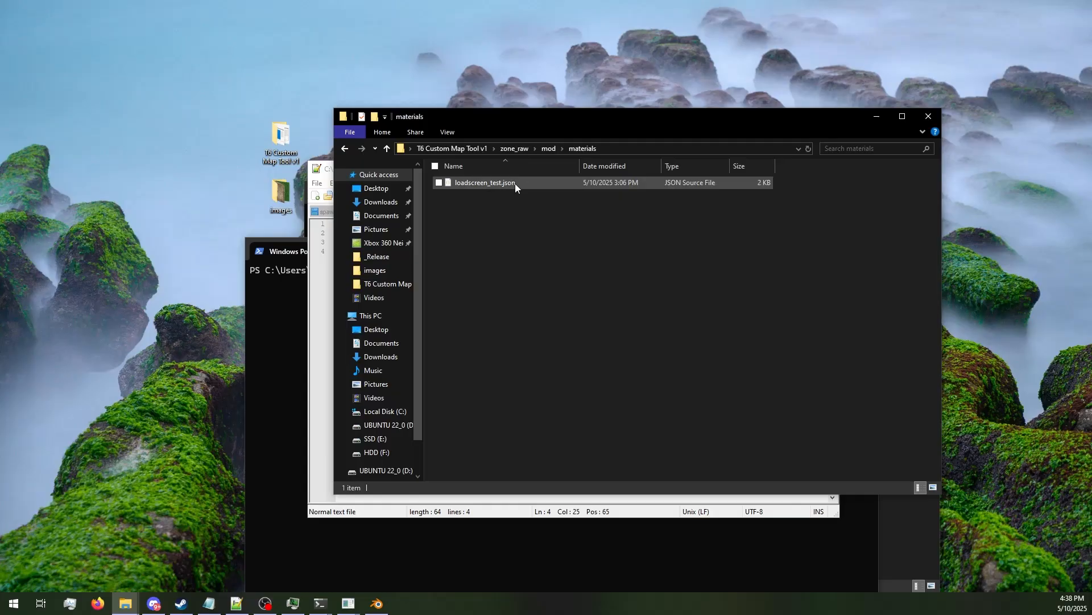
Build the mod zone by running .\Linker.exe mod in PowerShell from the T6 Custom Map Tool v1 folder.
left_click(322, 253)
left_click(268, 336)
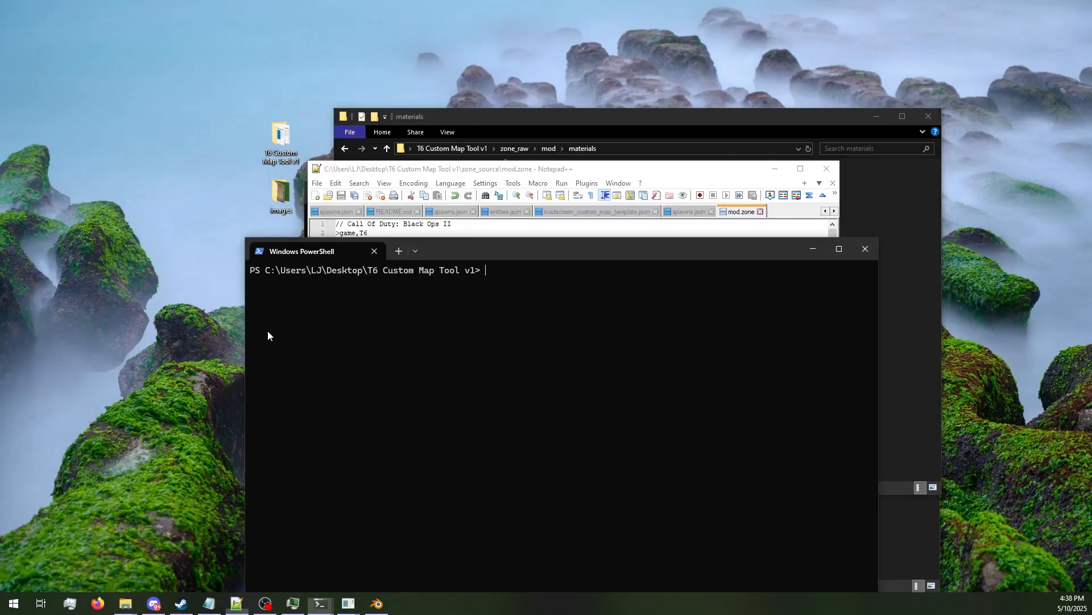
type(".\\Linker.exe mod")
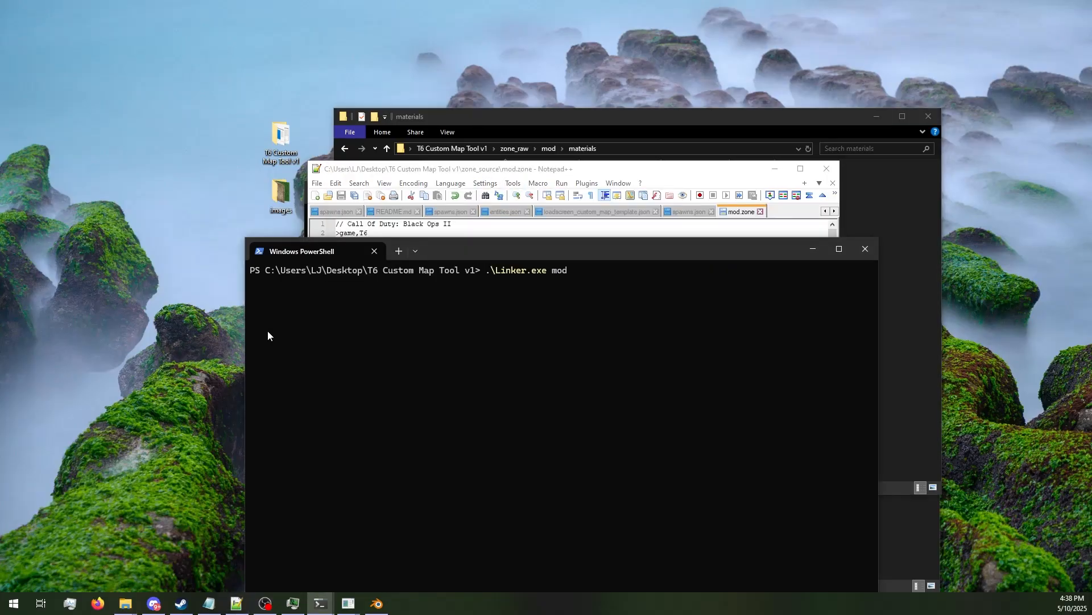
key("Return")
Copy mod.ff from zone_out\mod into the Plutonium storage\t6\mods\test folder.
left_click(450, 113)
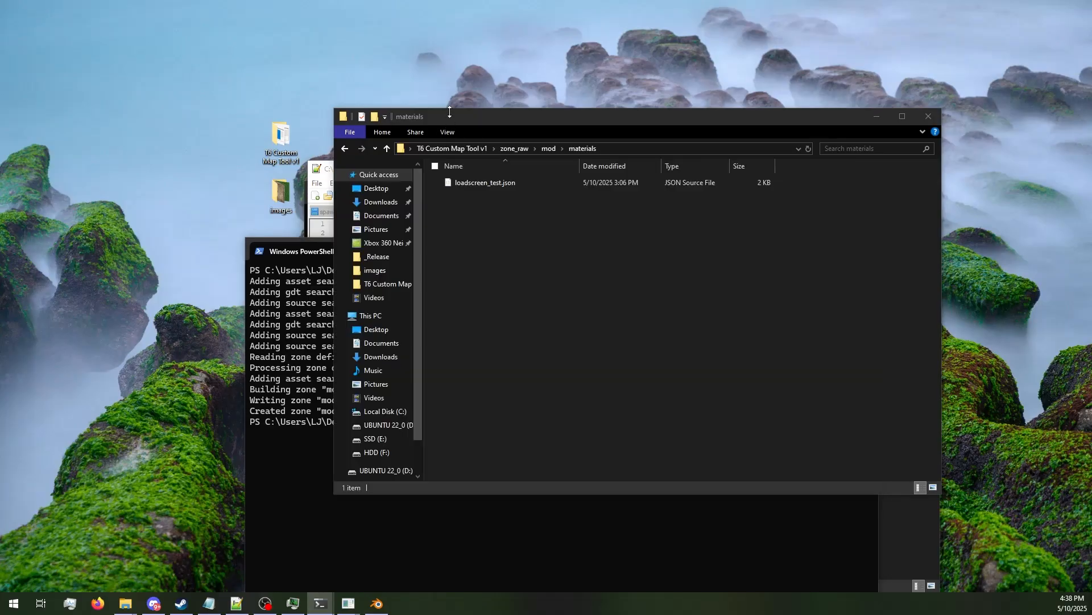
left_click(462, 149)
double_click(473, 194)
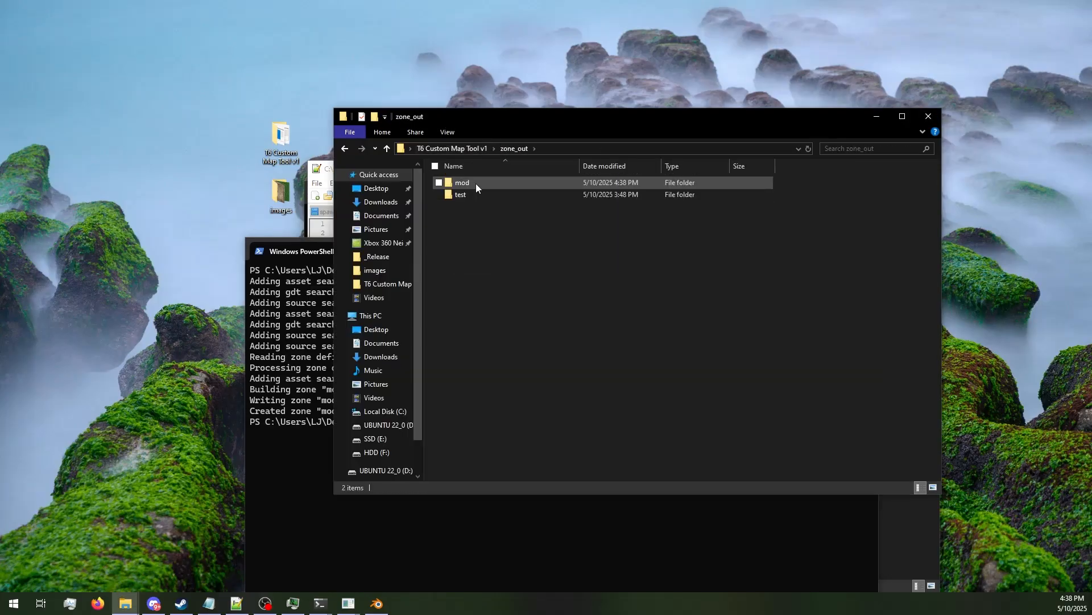
double_click(476, 183)
left_click(491, 187)
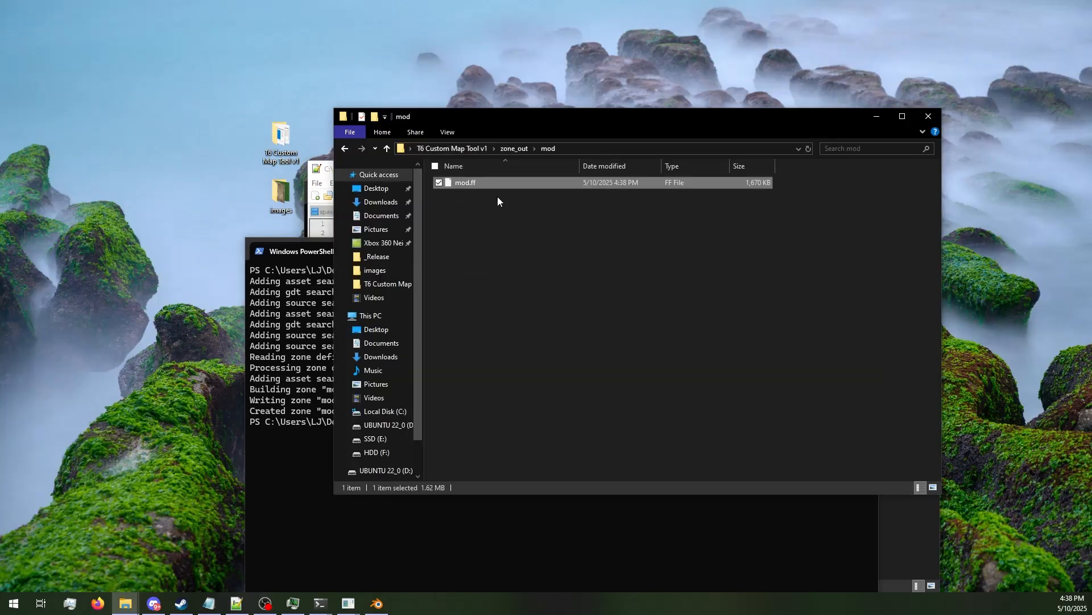
left_click(864, 530)
key("ctrl+v")
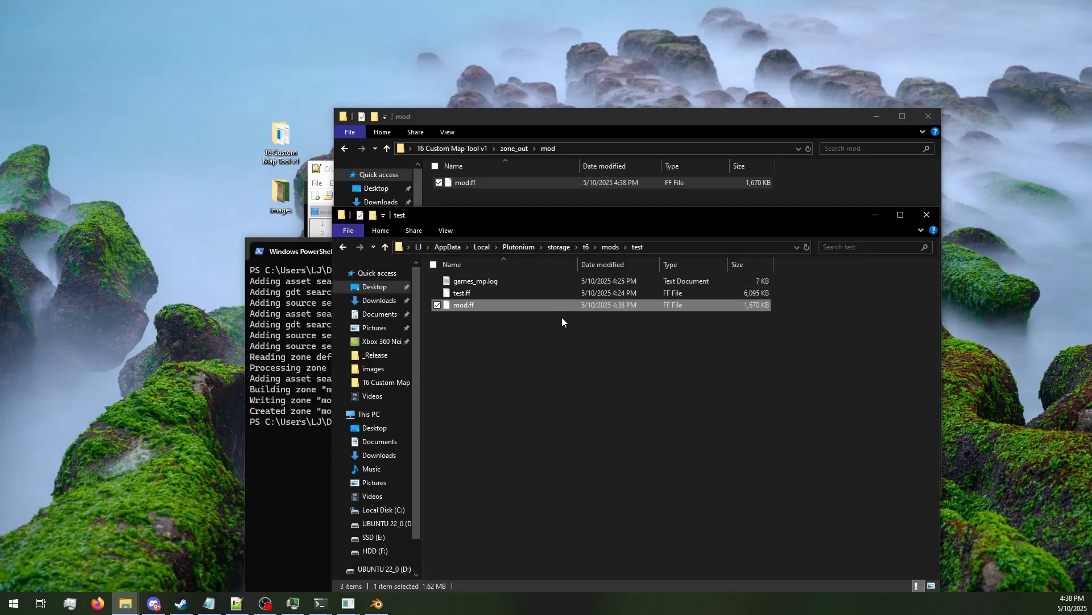